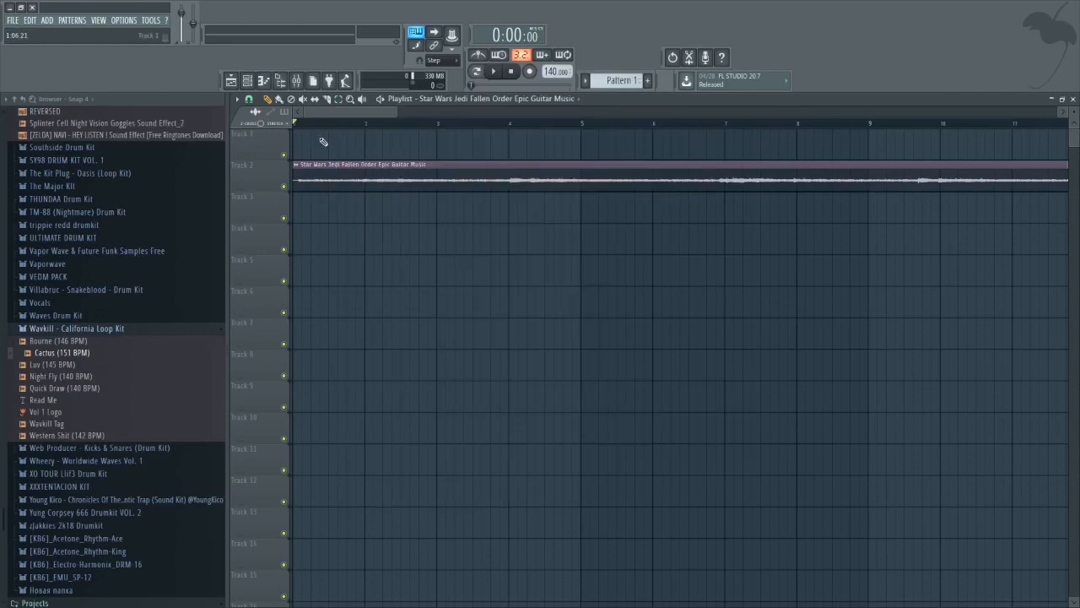
- Move the Star Wars Jedi Fallen Order guitar clip from Track 2 to the start of Track 1
{"action": "scroll", "coordinate": [328, 222], "scroll_direction": "up", "scroll_amount": 3}
{"action": "scroll", "coordinate": [311, 246], "scroll_direction": "down", "scroll_amount": 1}
{"action": "scroll", "coordinate": [314, 247], "scroll_direction": "up", "scroll_amount": 1}
{"action": "left_click_drag", "start_coordinate": [320, 172], "coordinate": [294, 135]}
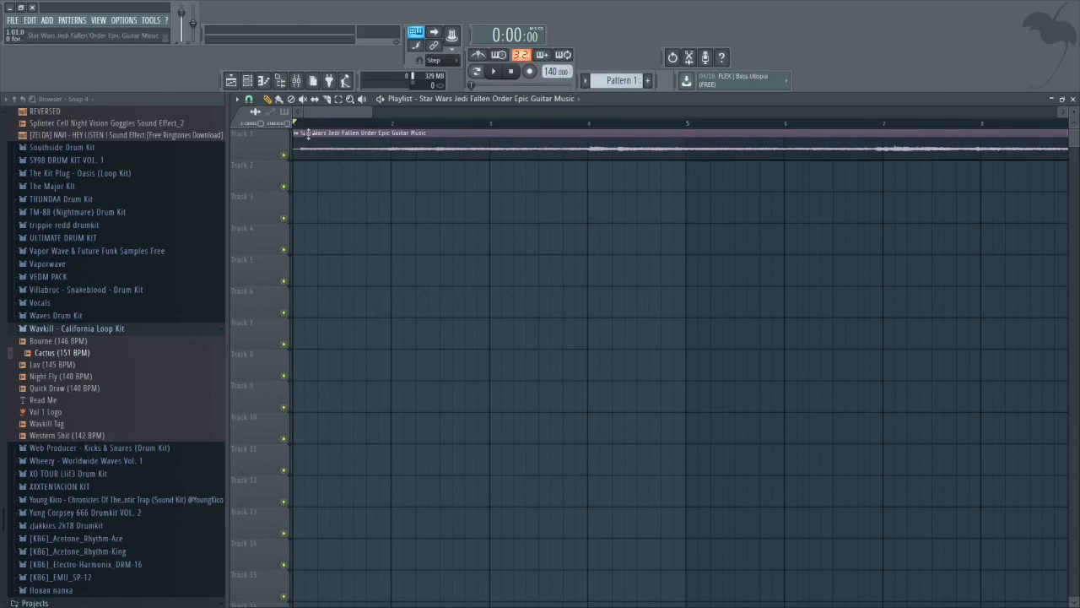
- Play the guitar clip on Track 1 from the start to hear the unprocessed sample
{"action": "key", "text": "space"}
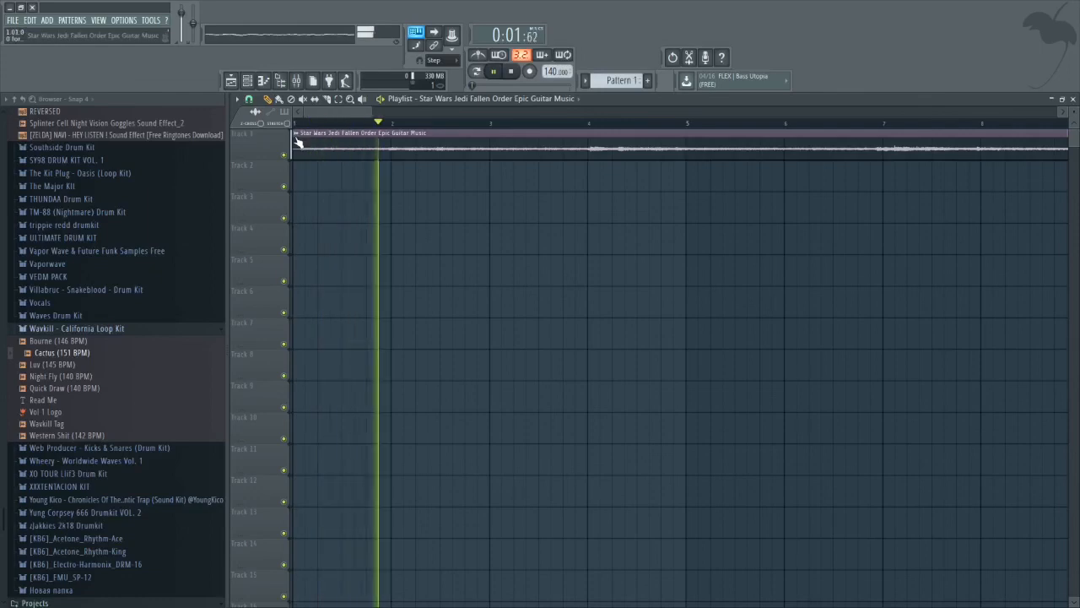
{"action": "scroll", "coordinate": [367, 240], "scroll_direction": "down", "scroll_amount": 3, "text": "ctrl"}
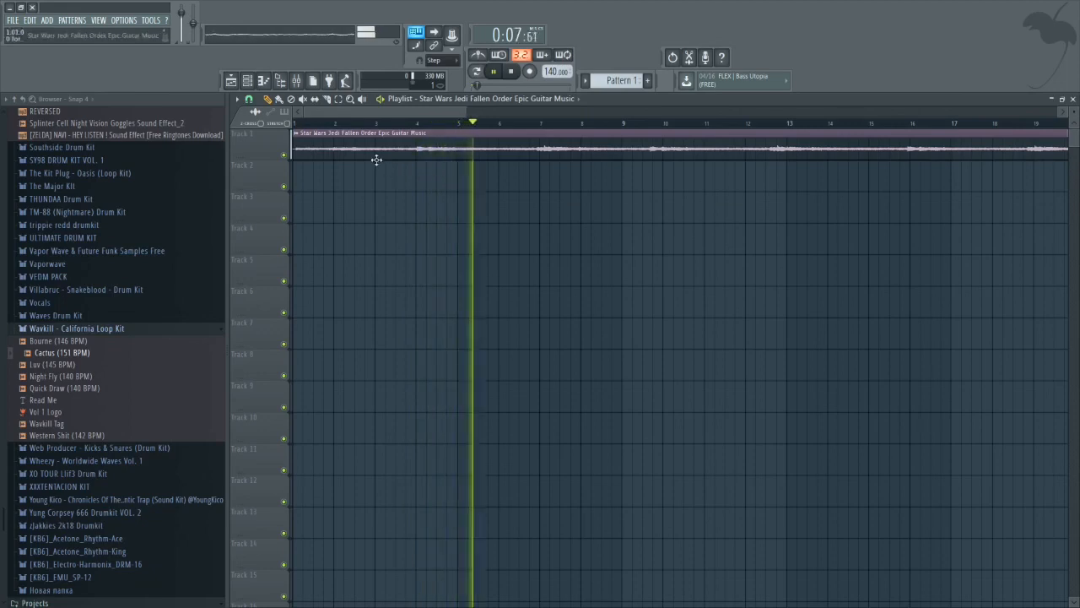
{"action": "key", "text": "space"}
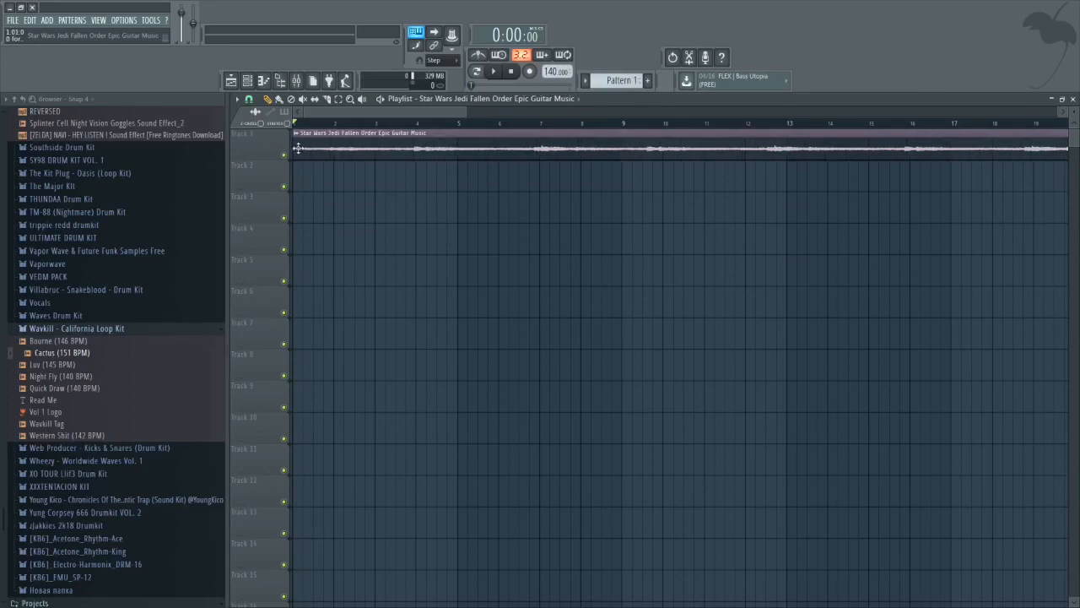
- Set the project tempo to 162 BPM and lay out the guitar sample as two back-to-back four-bar clips on Track 1
{"action": "scroll", "coordinate": [481, 126], "scroll_direction": "up", "scroll_amount": 2}
{"action": "scroll", "coordinate": [493, 169], "scroll_direction": "left", "scroll_amount": 1}
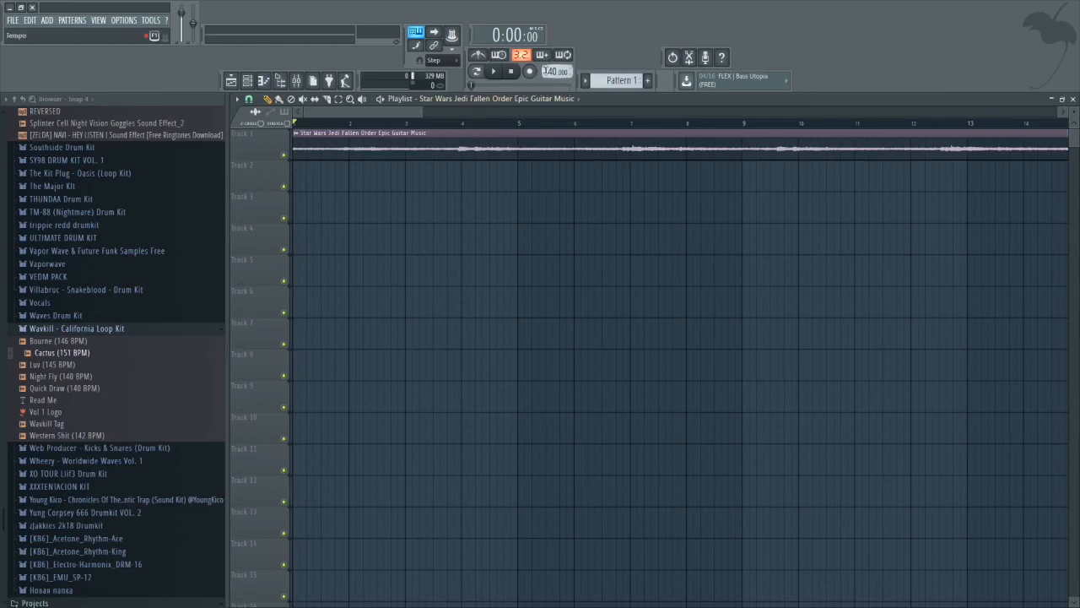
{"action": "left_click_drag", "start_coordinate": [547, 71], "coordinate": [547, 52]}
{"action": "scroll", "coordinate": [424, 172], "scroll_direction": "up", "scroll_amount": 2}
{"action": "key", "text": "space"}
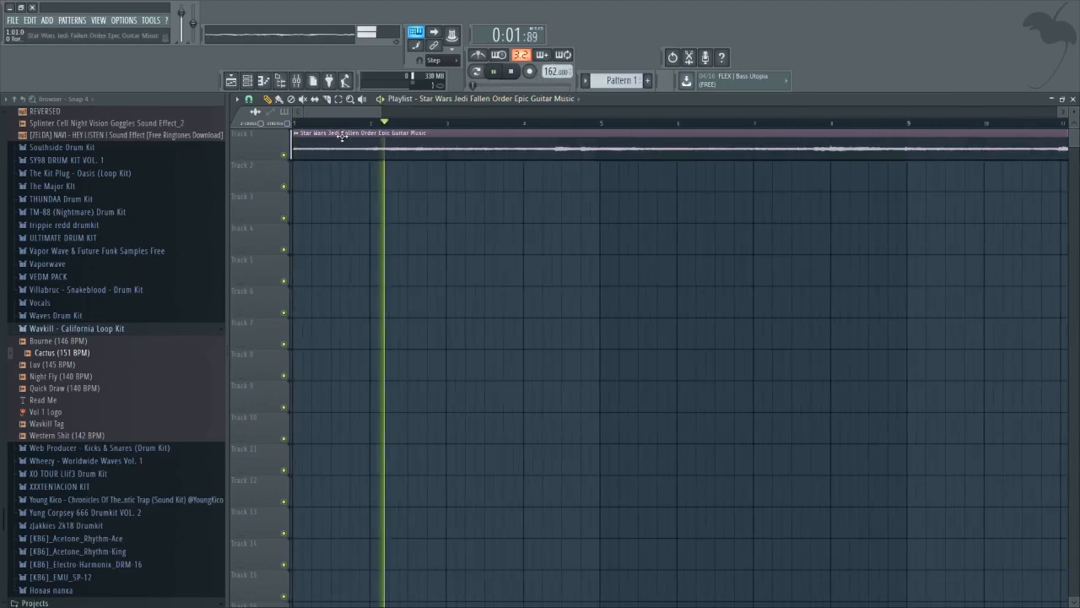
{"action": "left_click_drag", "start_coordinate": [343, 138], "coordinate": [465, 138]}
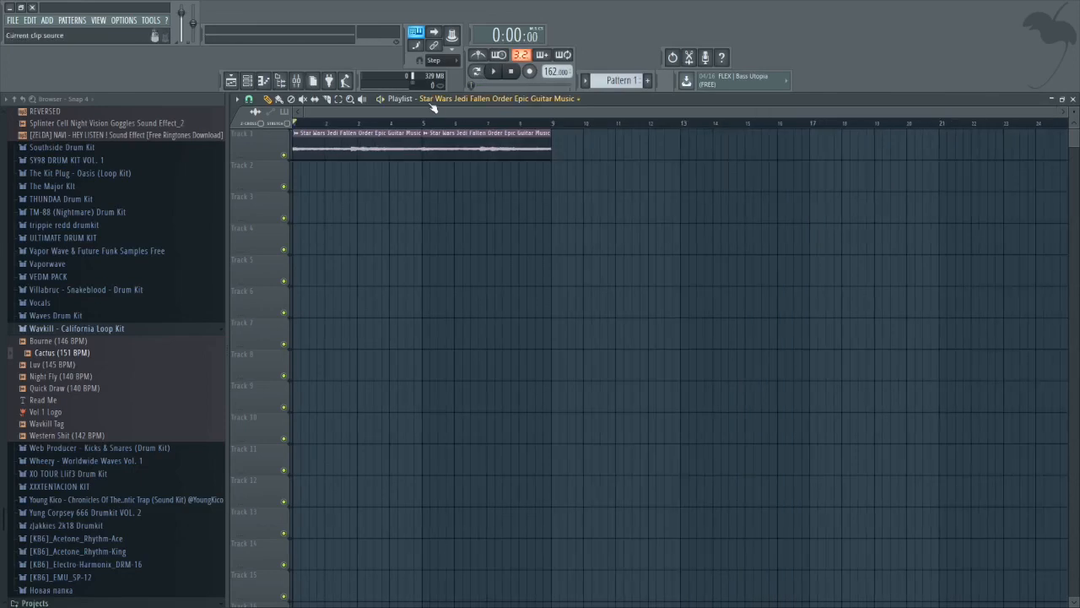
- Route the guitar sample to mixer track 1 and load Fruity parametric EQ 2 and Fruity Reeverb 2 on that insert
{"action": "double_click", "coordinate": [535, 146]}
{"action": "double_click", "coordinate": [327, 143]}
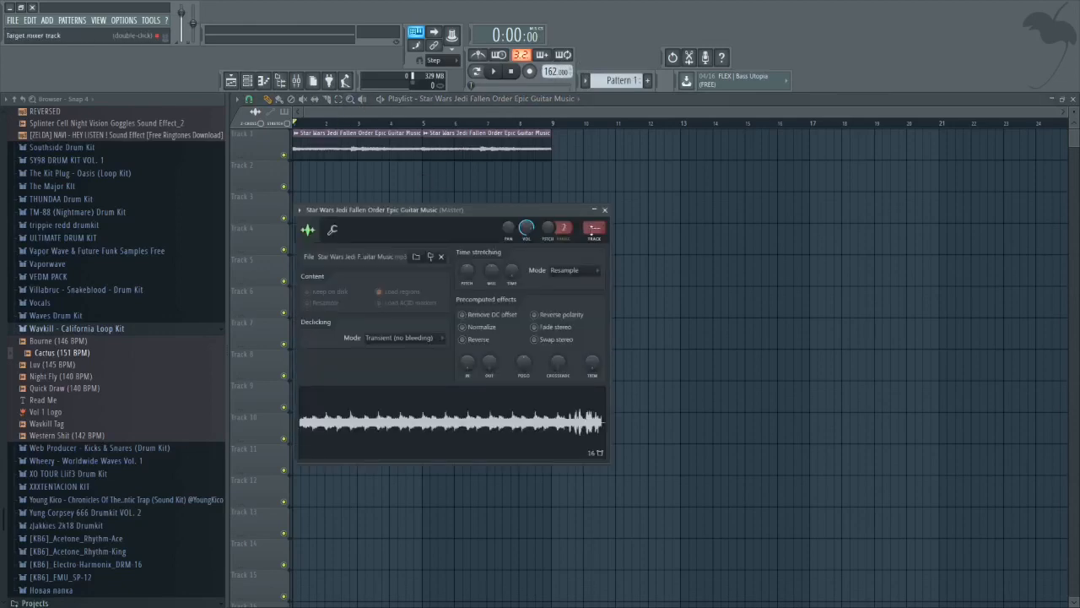
{"action": "left_click", "coordinate": [296, 80]}
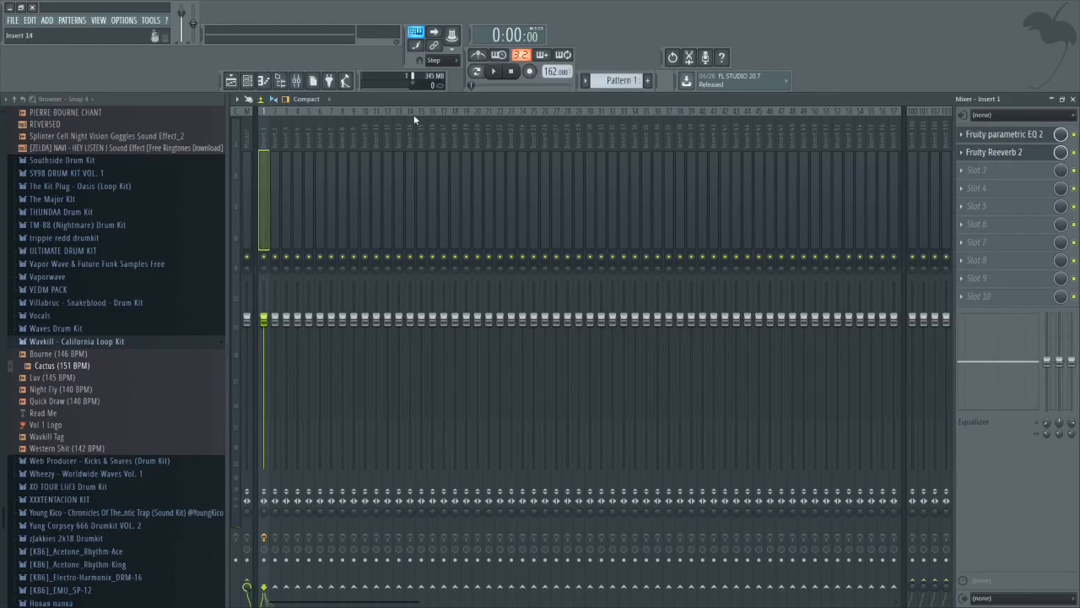
- Play the arranged guitar loop in the playlist to hear it with the EQ and reverb
{"action": "left_click", "coordinate": [231, 80]}
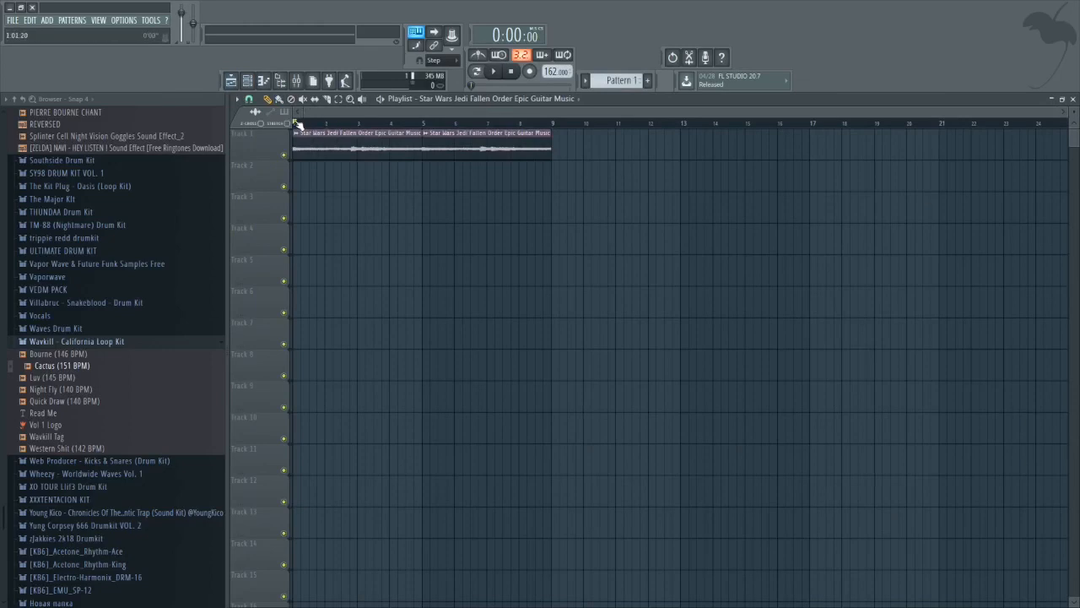
{"action": "key", "text": "space"}
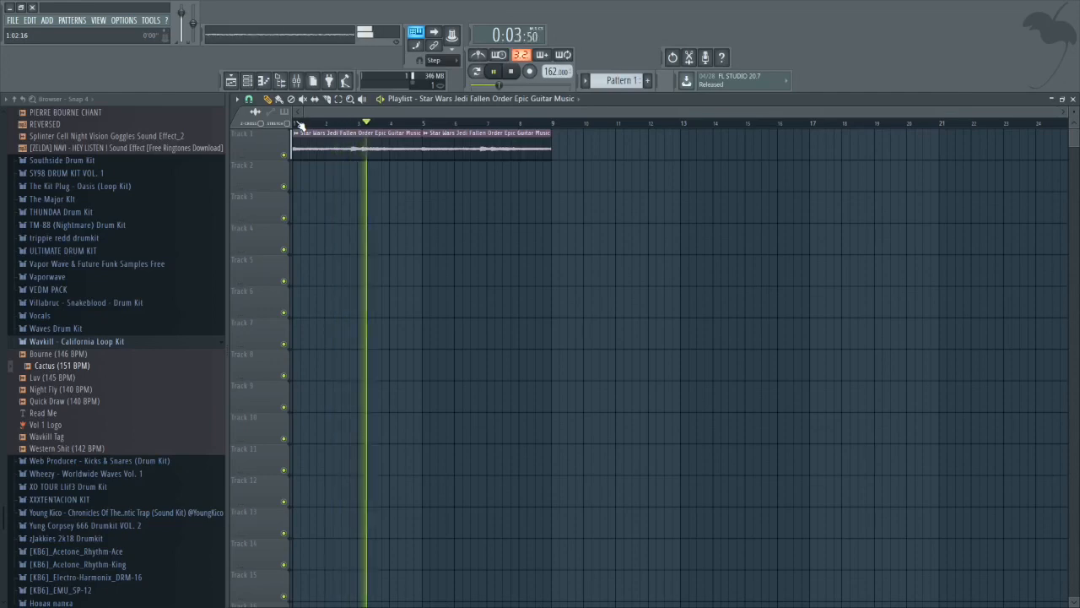
{"action": "key", "text": "space"}
- Add the Effectrix plugin to slot 3 of mixer Insert 1
{"action": "left_click", "coordinate": [296, 80]}
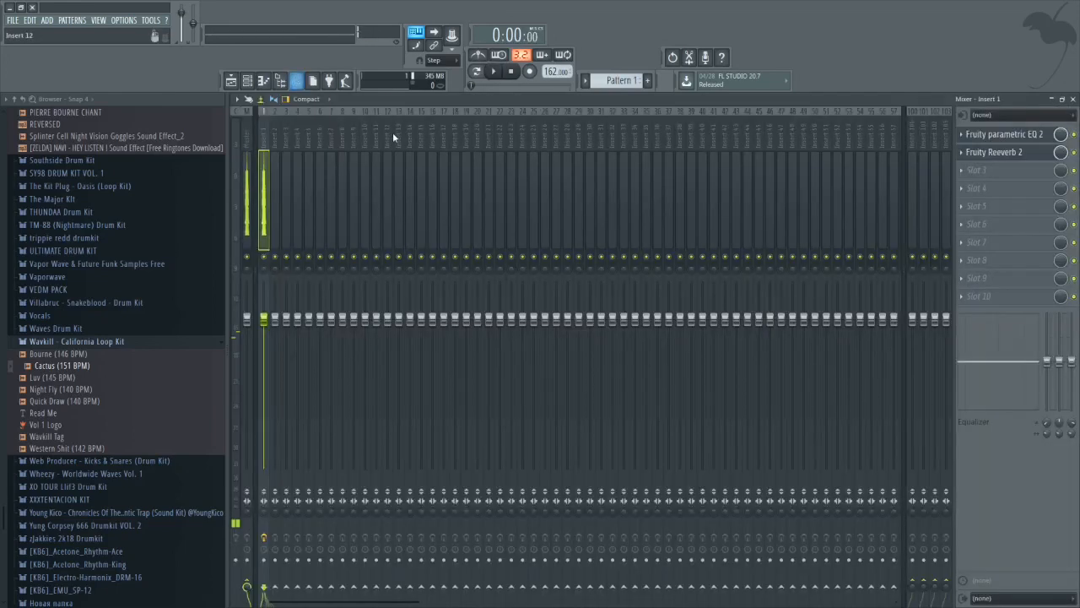
{"action": "left_click", "coordinate": [969, 142]}
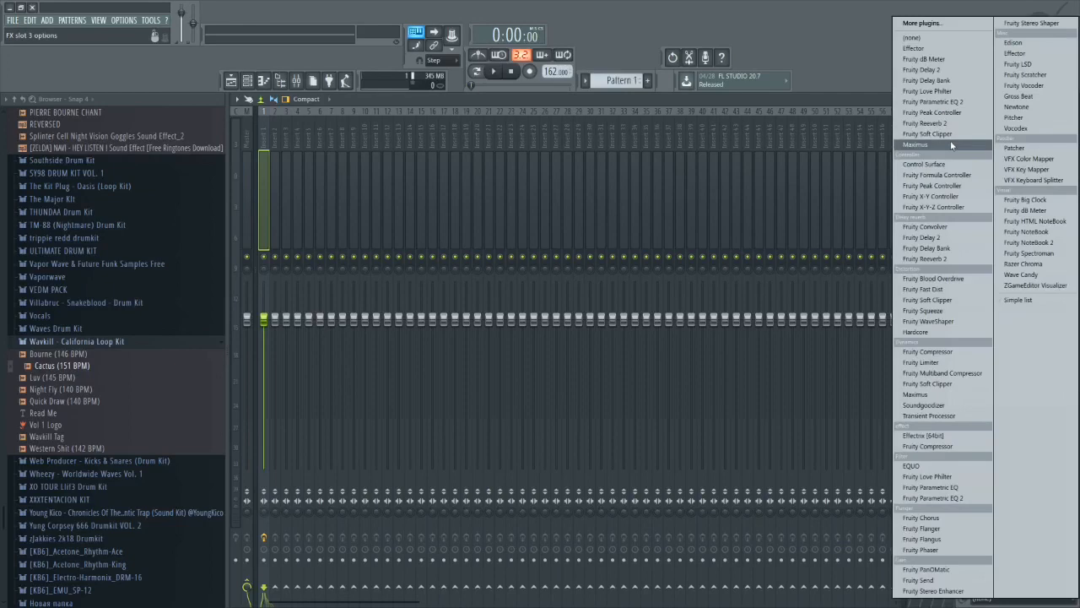
{"action": "left_click", "coordinate": [923, 24]}
{"action": "type", "text": "ef"}
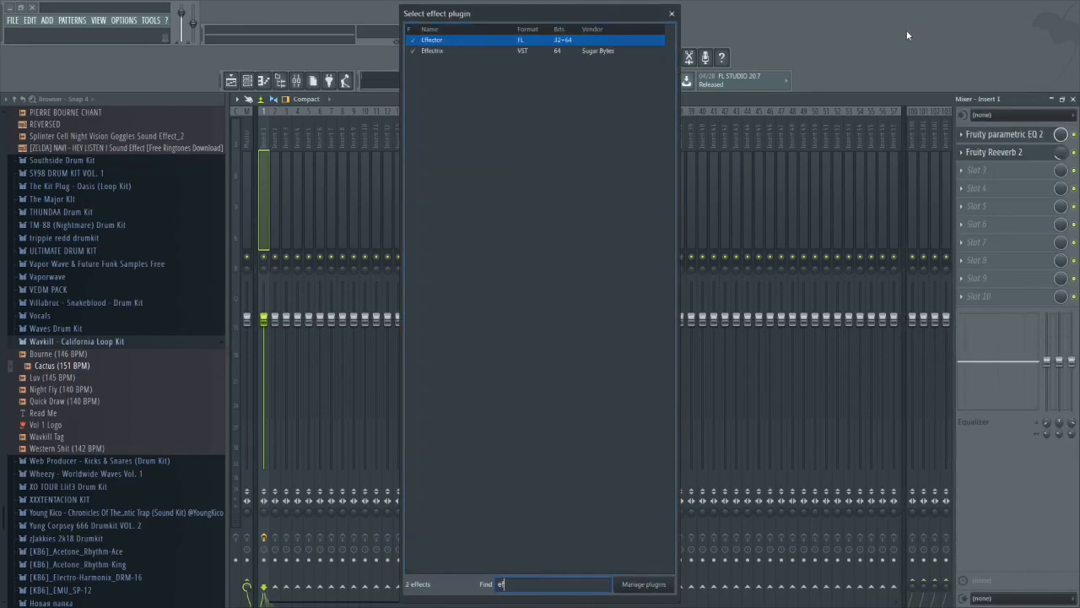
{"action": "type", "text": "f"}
{"action": "double_click", "coordinate": [490, 53]}
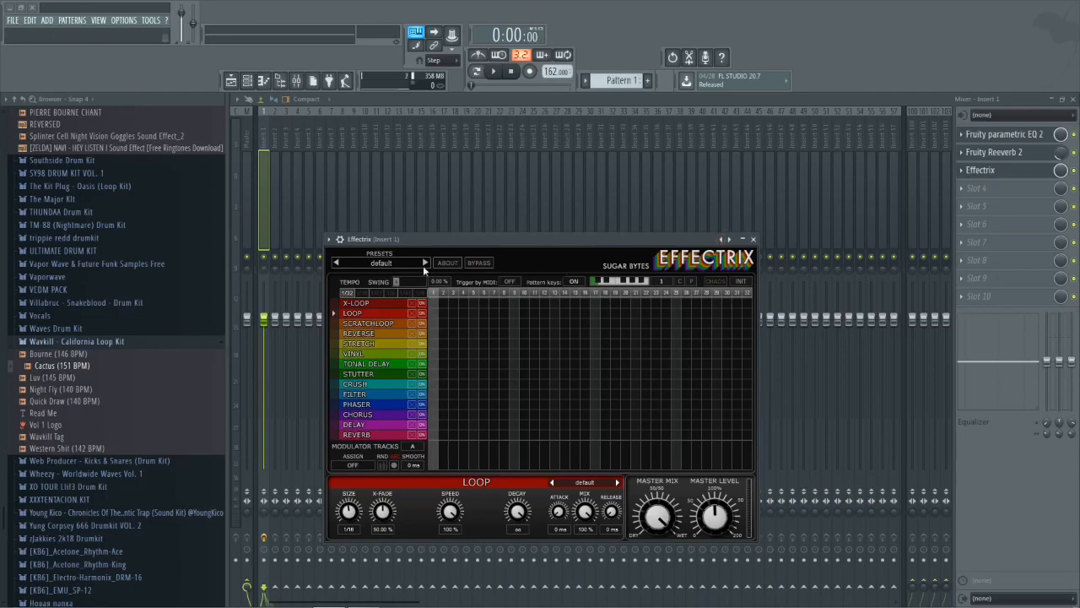
- Load the Backward Vocals preset from Factoryv1.3 in Effectrix and remove both Delay blocks from its sequence
{"action": "left_click", "coordinate": [380, 263]}
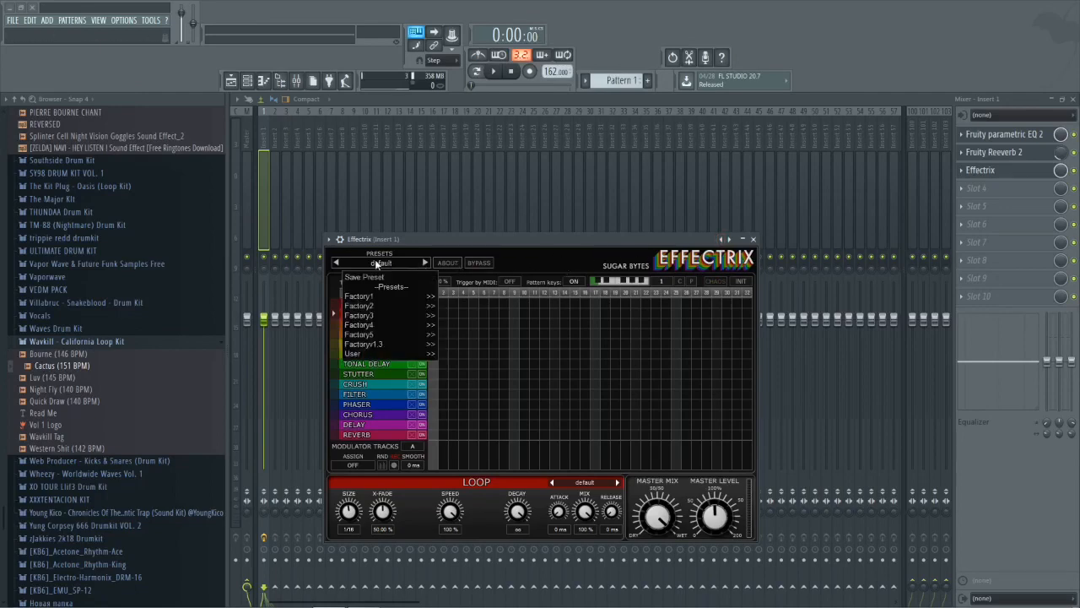
{"action": "mouse_move", "coordinate": [385, 347]}
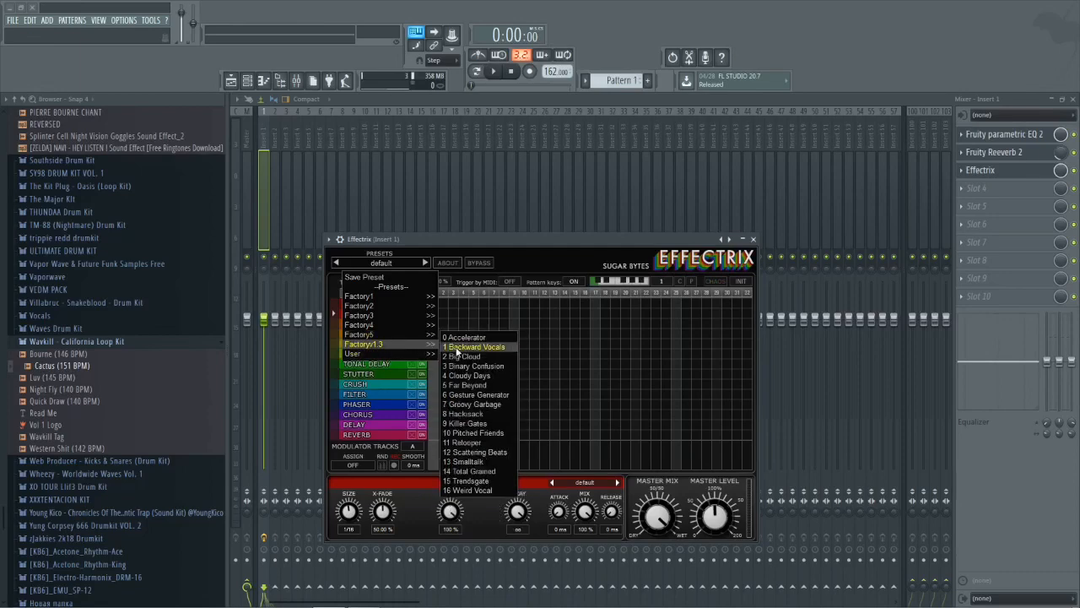
{"action": "left_click", "coordinate": [479, 346]}
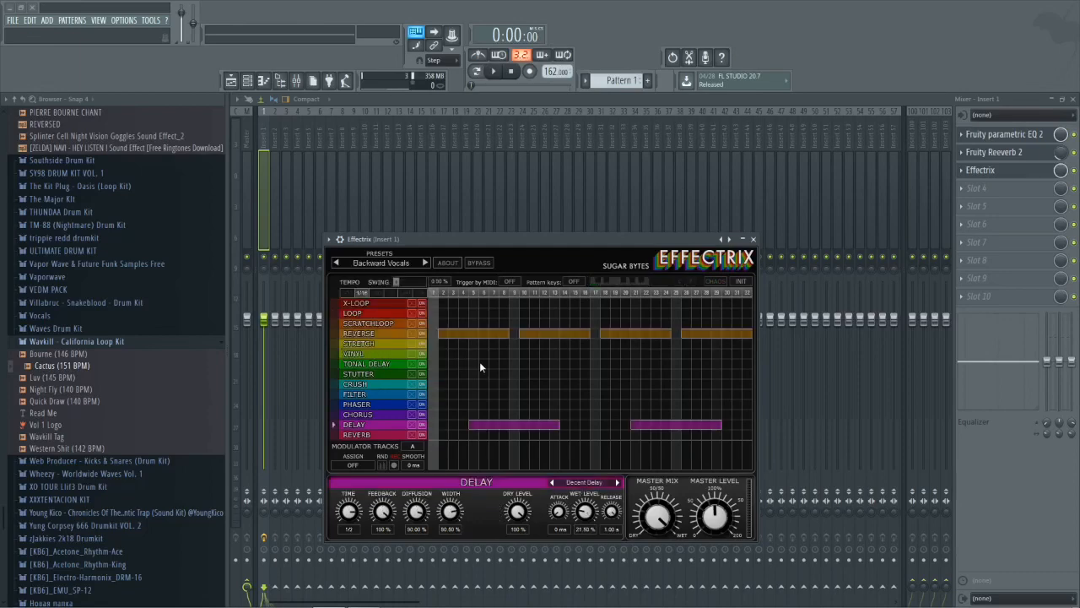
{"action": "right_click", "coordinate": [521, 427]}
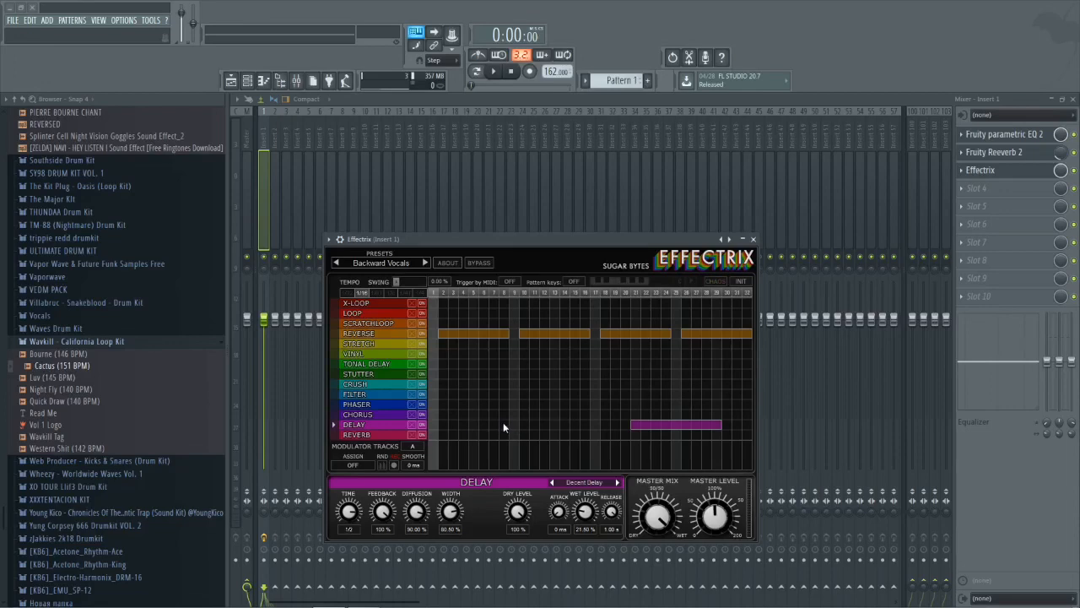
{"action": "right_click", "coordinate": [651, 426]}
- Bypass Effectrix on Insert 1 and play the guitar loop without it for comparison
{"action": "left_click", "coordinate": [247, 81]}
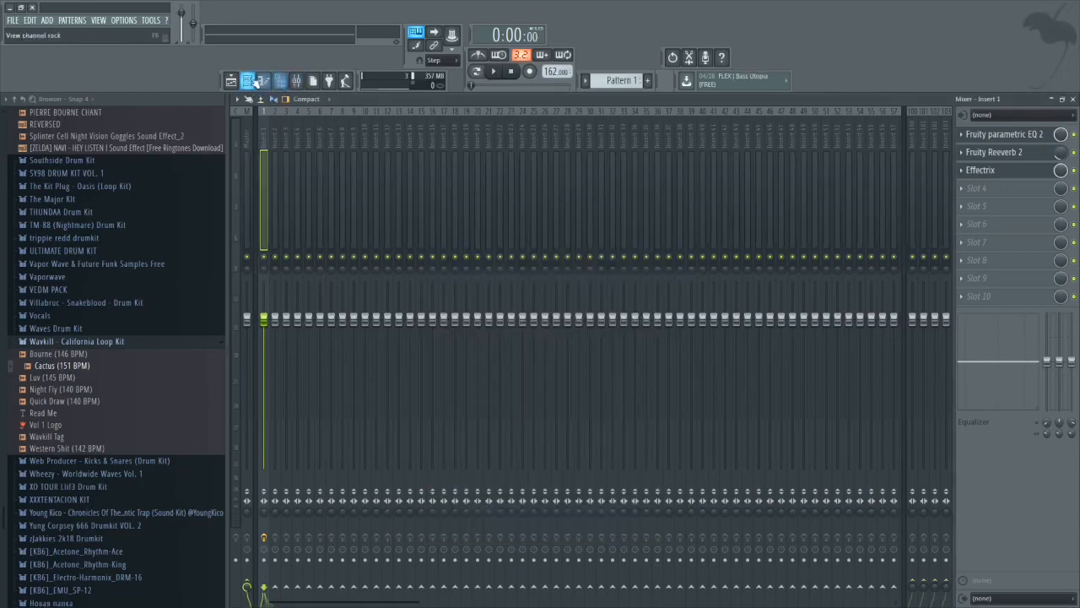
{"action": "left_click", "coordinate": [231, 81]}
{"action": "left_click", "coordinate": [296, 81]}
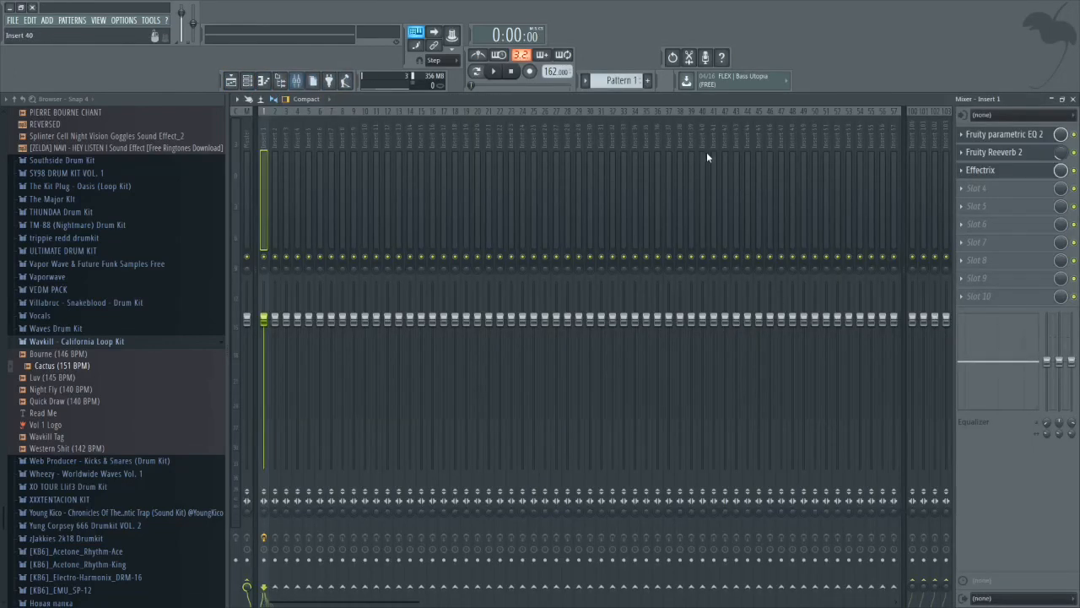
{"action": "left_click", "coordinate": [1074, 170]}
{"action": "key", "text": "space"}
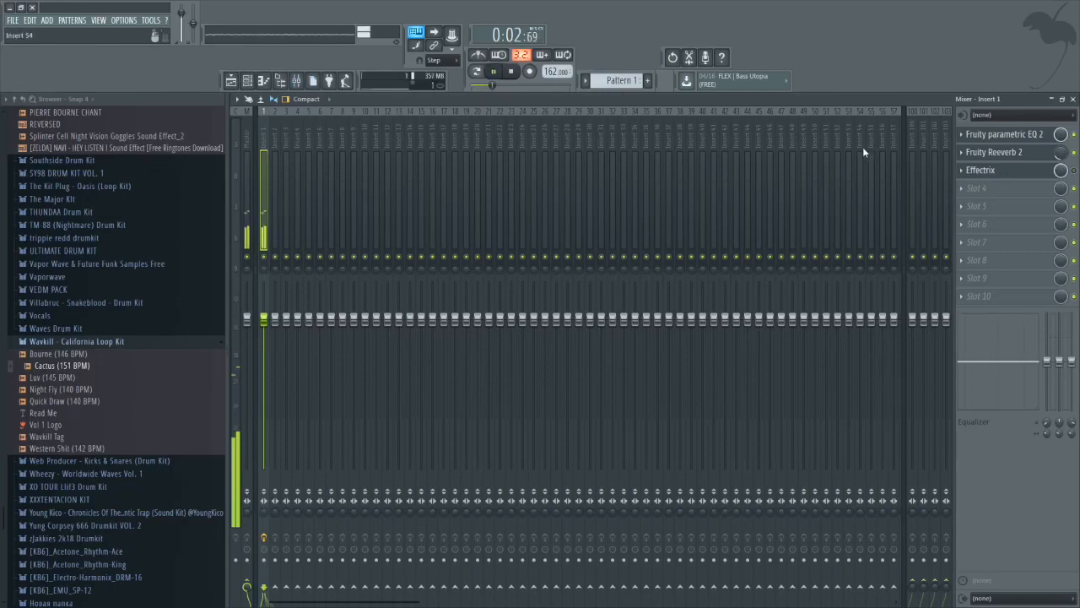
{"action": "key", "text": "space"}
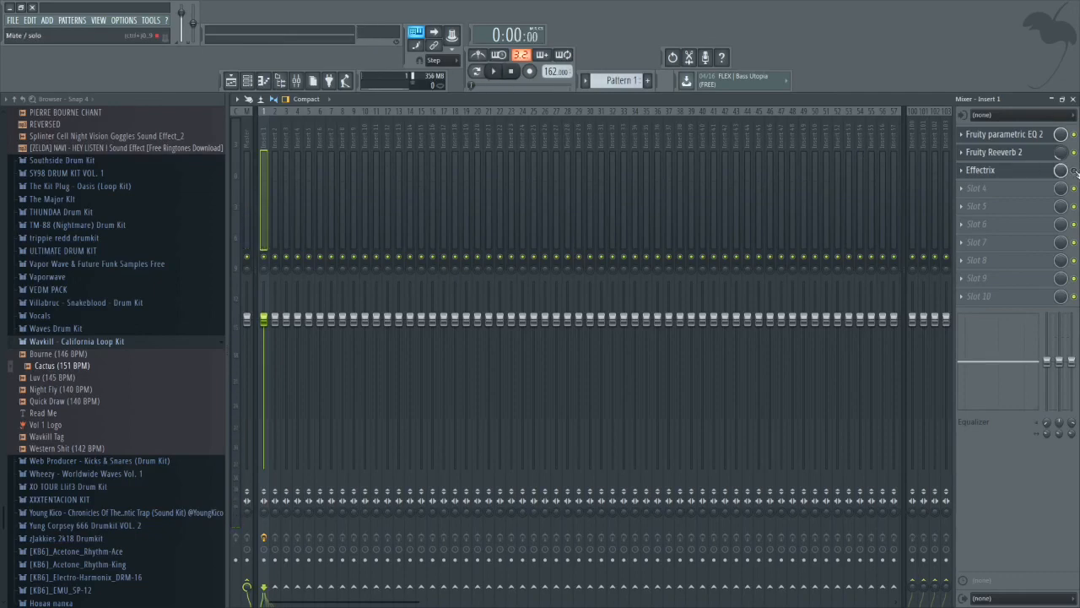
- Play the guitar loop with Effectrix enabled, following it in the playlist
{"action": "key", "text": "space"}
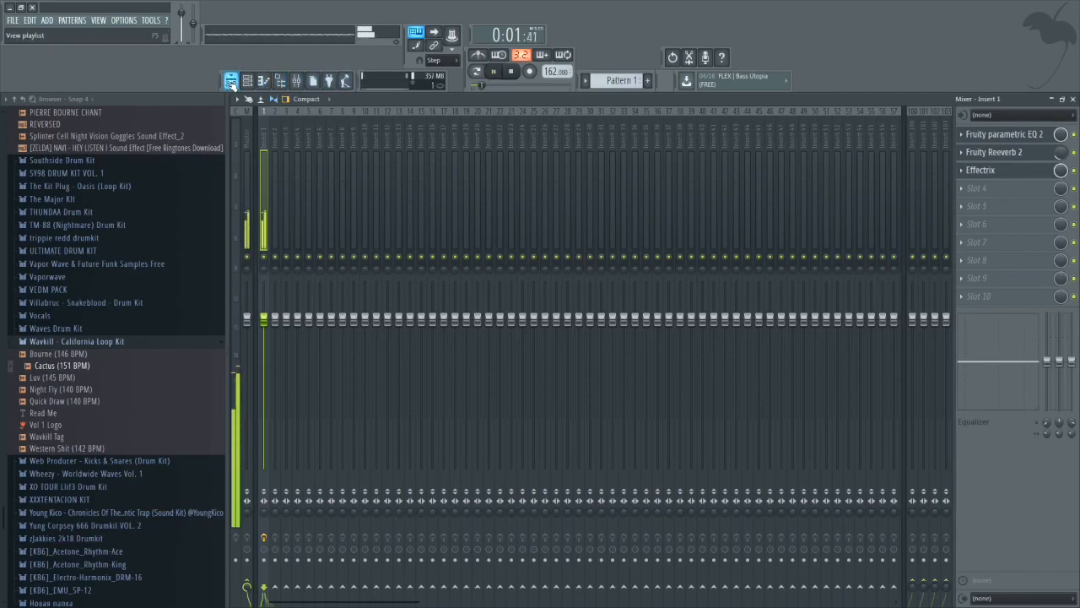
{"action": "left_click", "coordinate": [231, 82]}
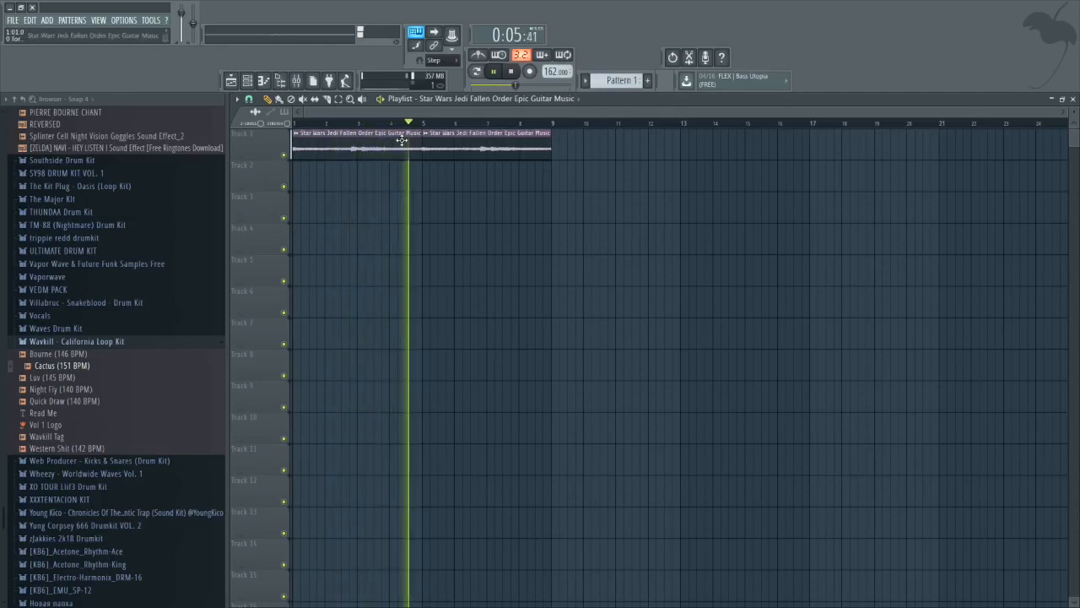
{"action": "left_click", "coordinate": [297, 81]}
{"action": "key", "text": "space"}
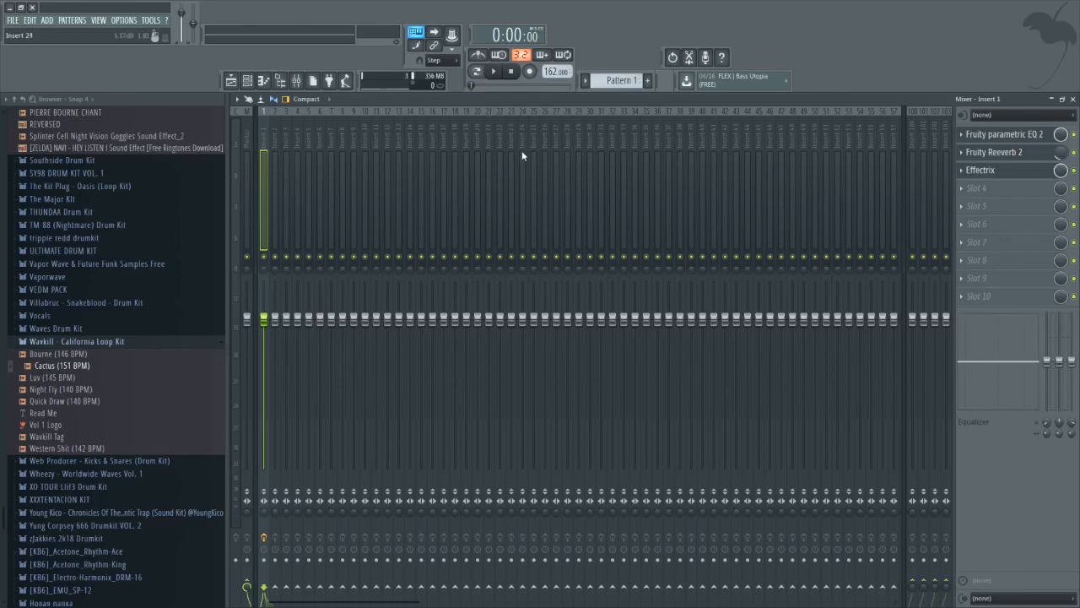
- Lower the guitar sample's time-stretching pitch to -400 cents in its channel settings
{"action": "left_click", "coordinate": [231, 80]}
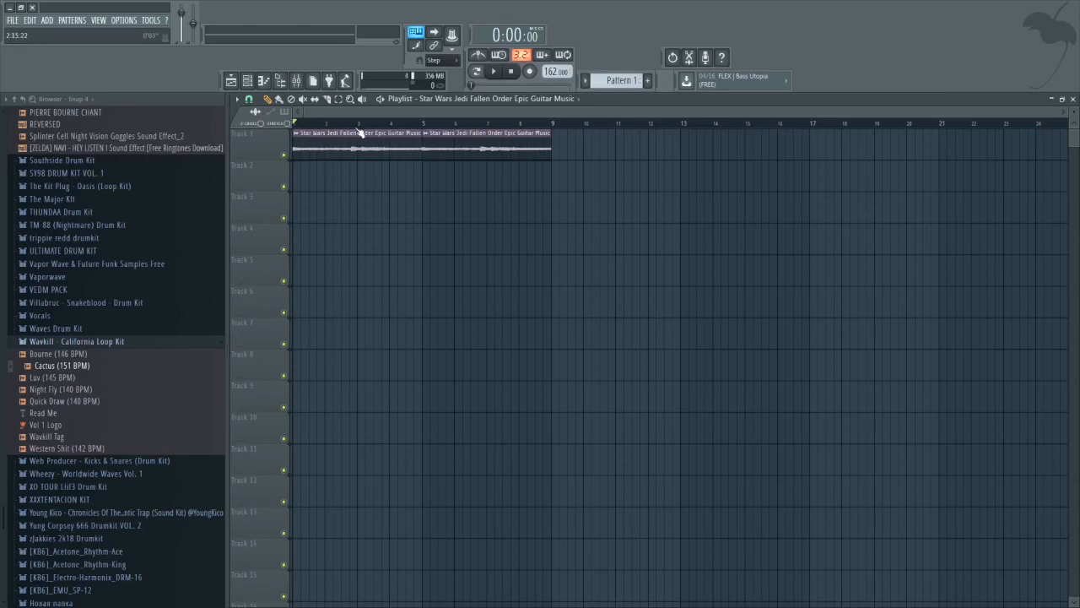
{"action": "scroll", "coordinate": [343, 205], "scroll_direction": "up", "scroll_amount": 4}
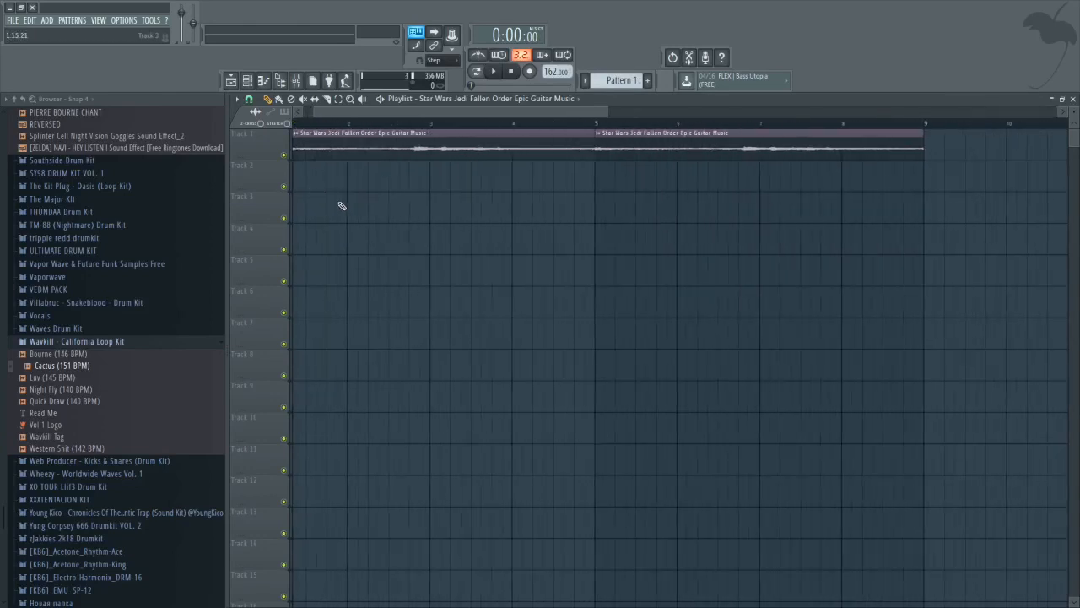
{"action": "double_click", "coordinate": [334, 141]}
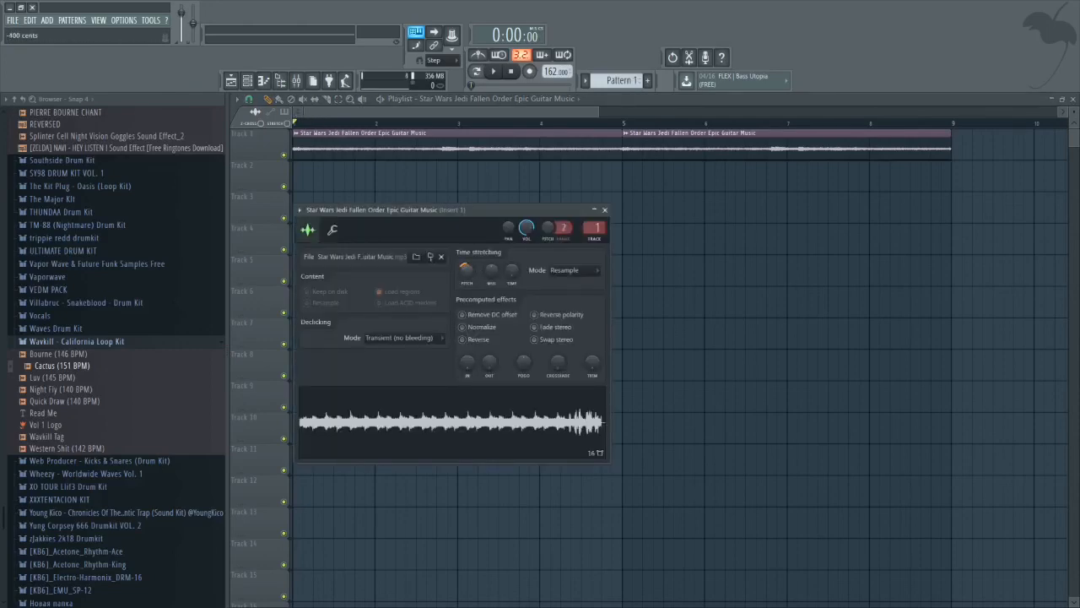
{"action": "key", "text": "Escape"}
- Play both guitar clips through to hear the pitched-down loop
{"action": "key", "text": "space"}
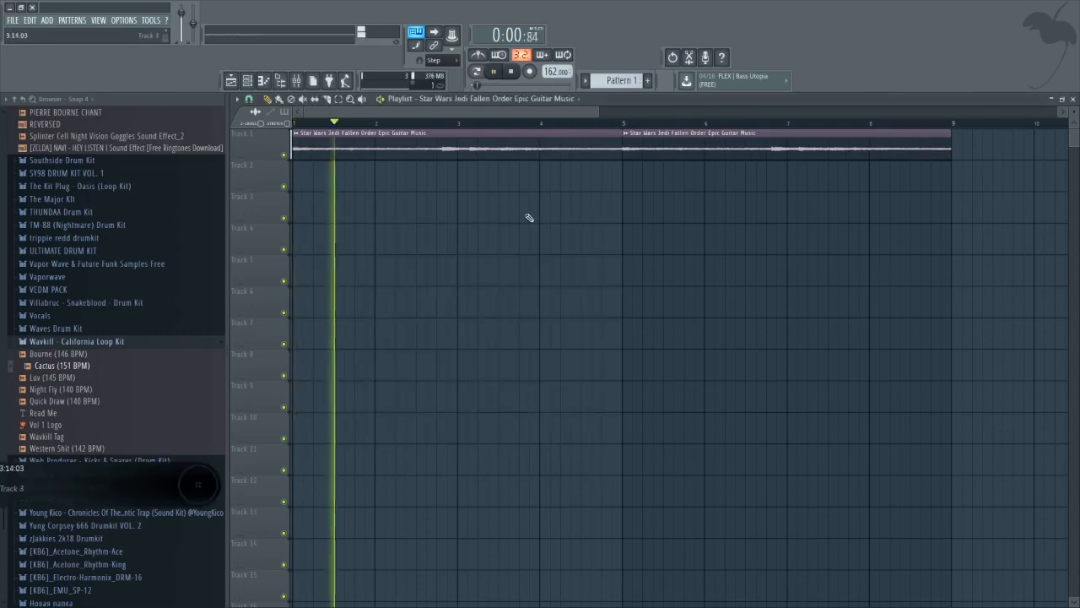
{"action": "scroll", "coordinate": [529, 218], "scroll_direction": "down", "scroll_amount": 2}
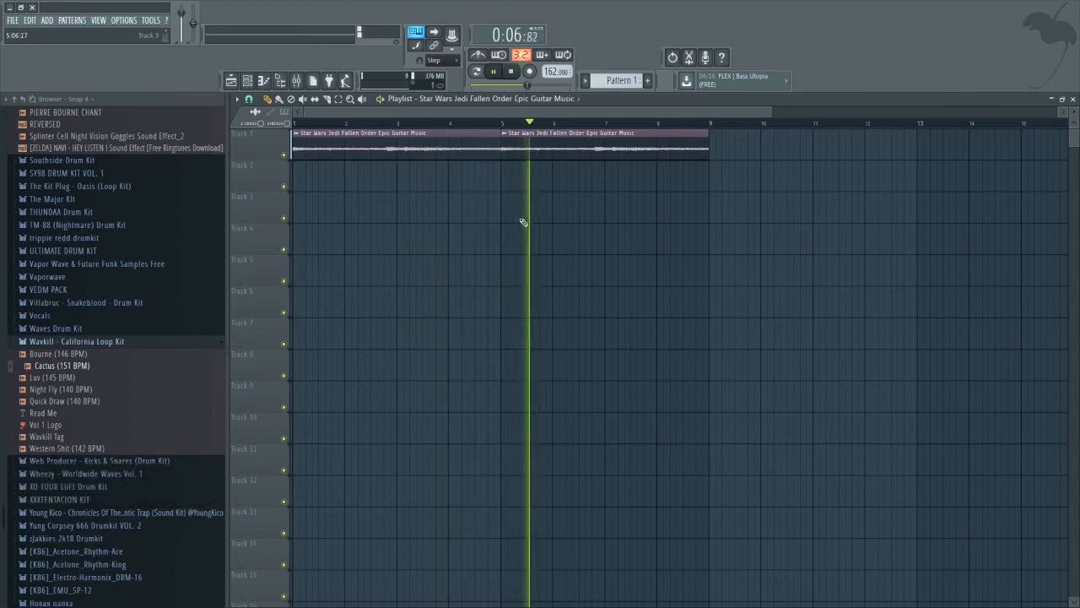
{"action": "scroll", "coordinate": [523, 222], "scroll_direction": "down", "scroll_amount": 1}
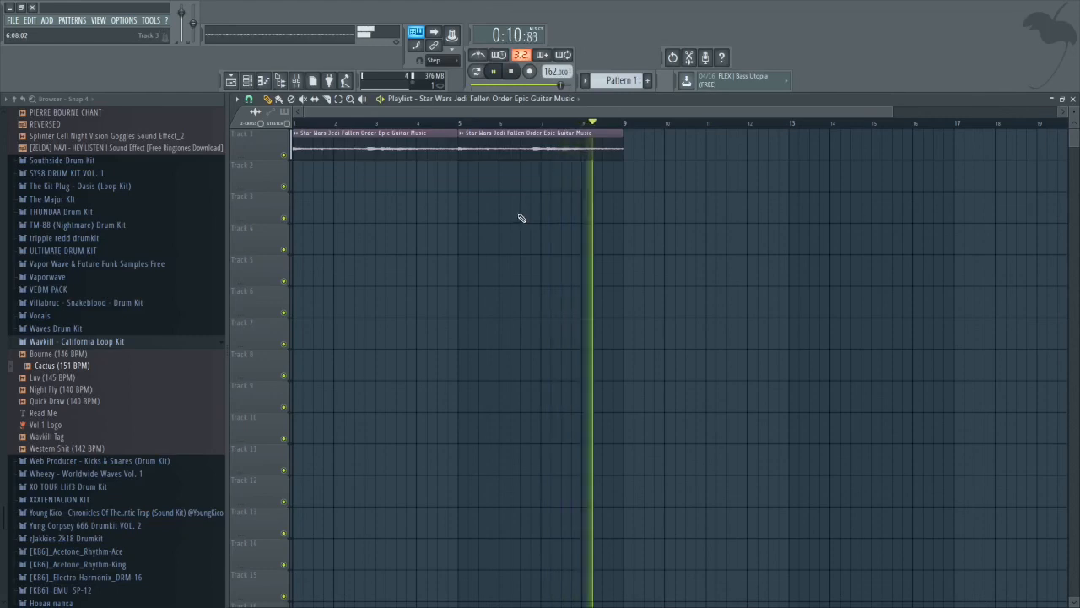
{"action": "key", "text": "space"}
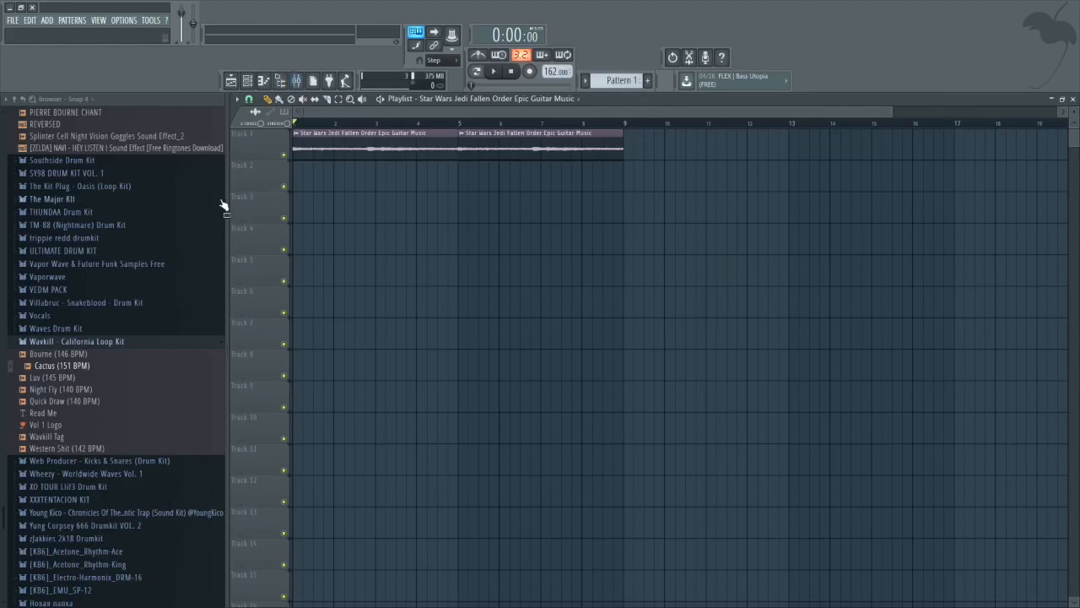
- Expand the XO TOUR Llif3 Drum Kit folder in the browser and show the channel rack
{"action": "scroll", "coordinate": [124, 297], "scroll_direction": "down", "scroll_amount": 2}
{"action": "scroll", "coordinate": [101, 287], "scroll_direction": "down", "scroll_amount": 10}
{"action": "left_click", "coordinate": [76, 205]}
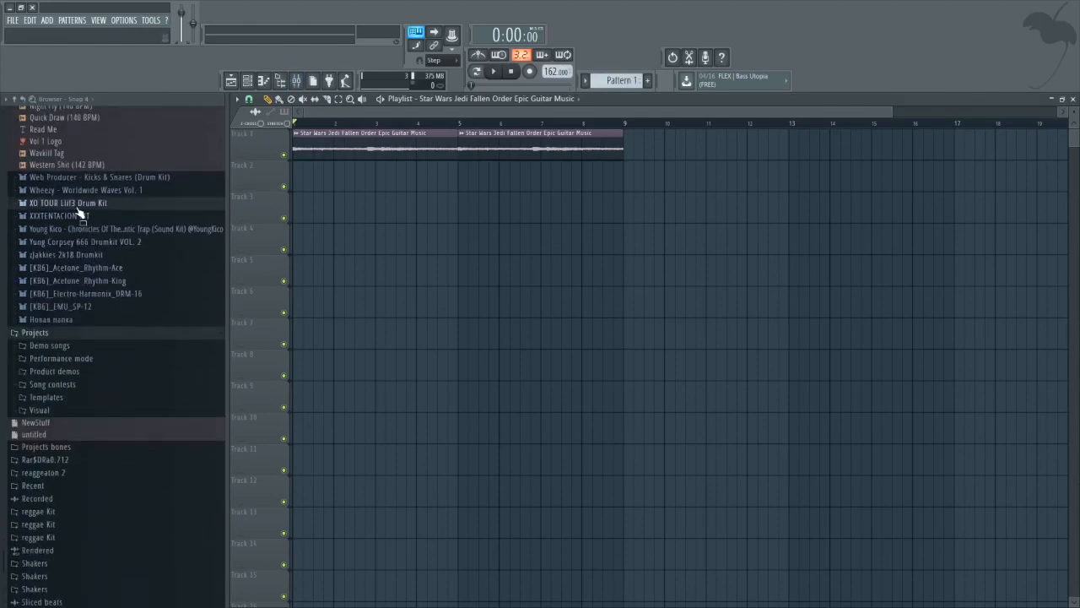
{"action": "left_click", "coordinate": [247, 80]}
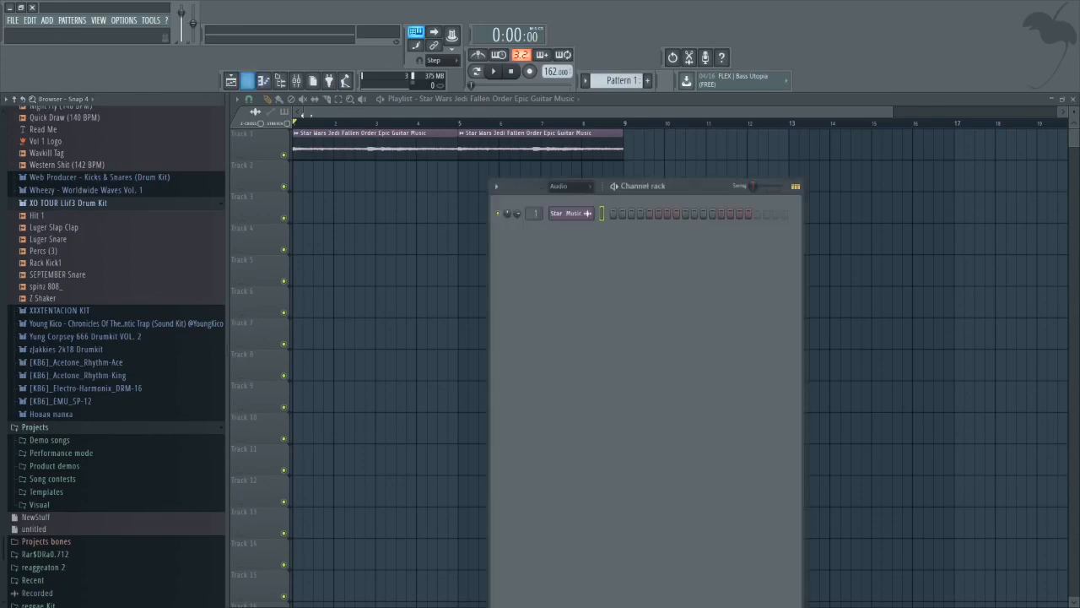
- Add Luger Slap Clap and Luger Snare as channels with a hit on step 9 each, and place Pattern 1 at the start of Track 2
{"action": "left_click", "coordinate": [638, 79]}
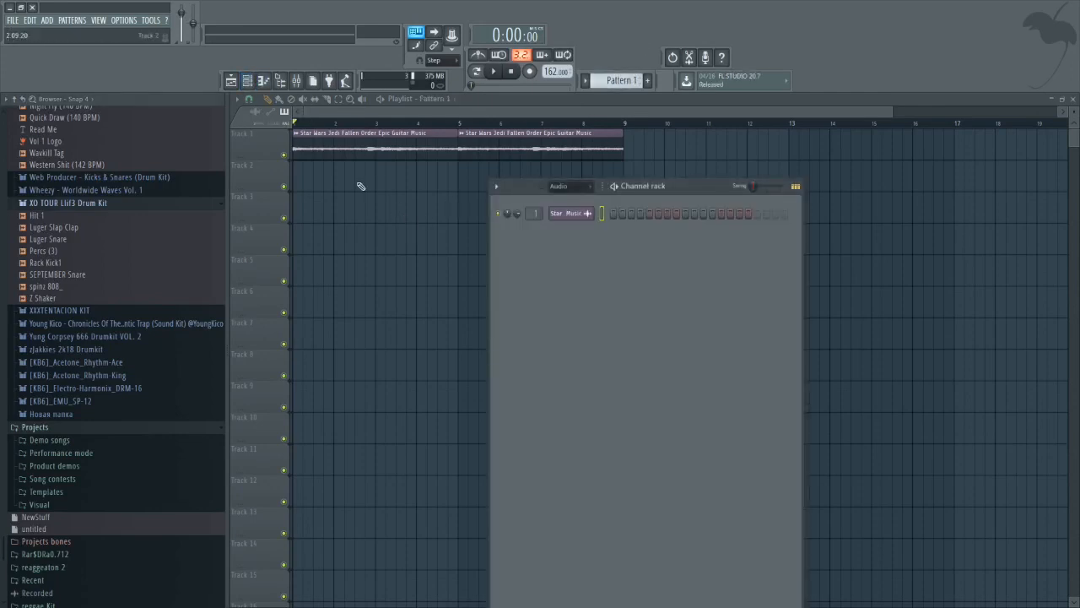
{"action": "left_click_drag", "start_coordinate": [87, 238], "coordinate": [564, 264]}
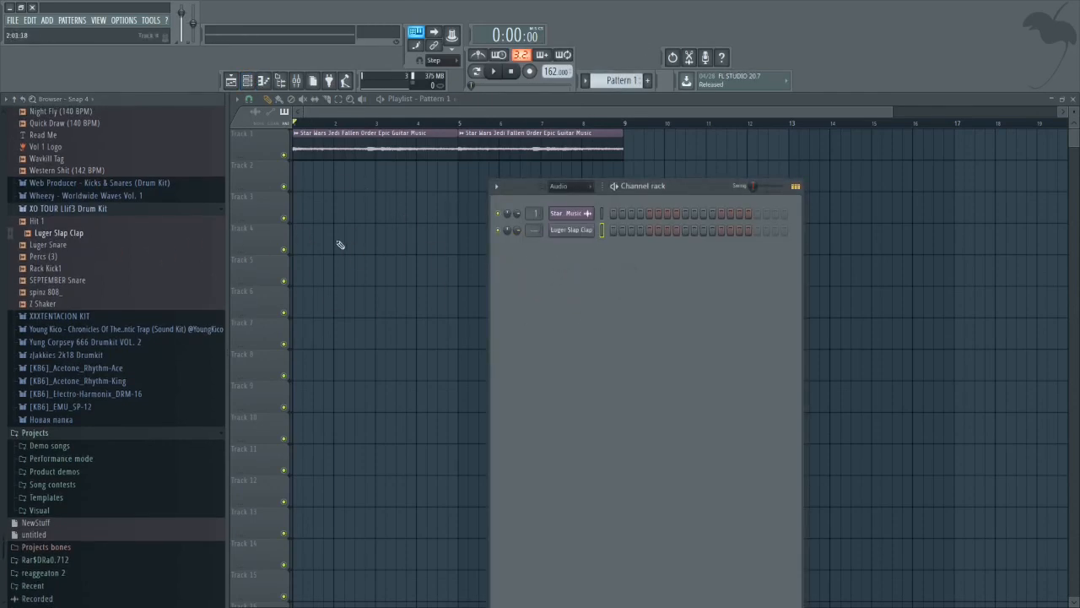
{"action": "left_click_drag", "start_coordinate": [72, 251], "coordinate": [586, 268]}
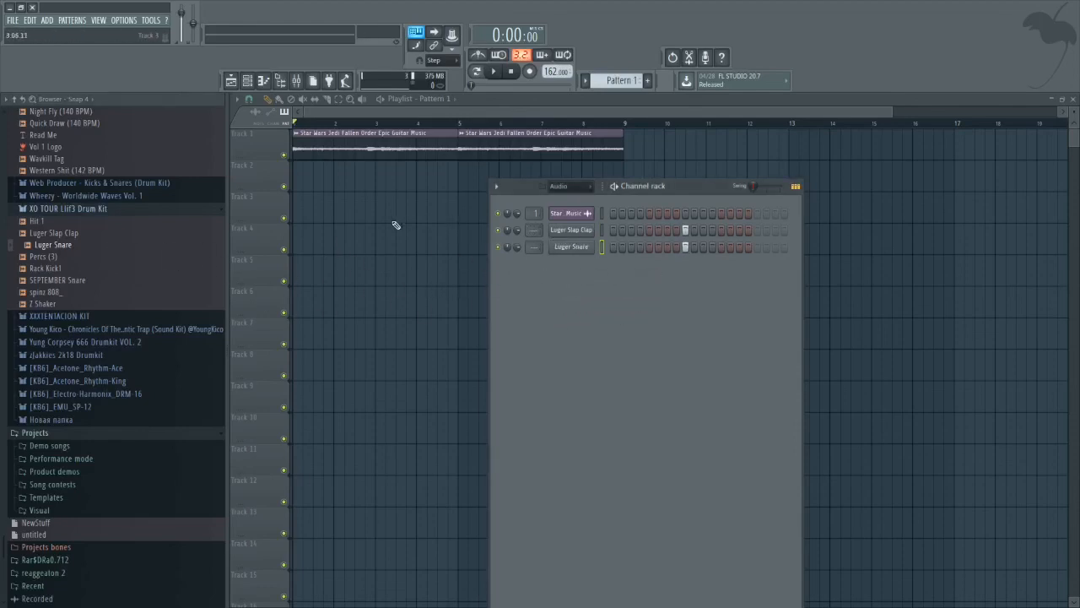
{"action": "key", "text": "F6"}
{"action": "left_click", "coordinate": [320, 179]}
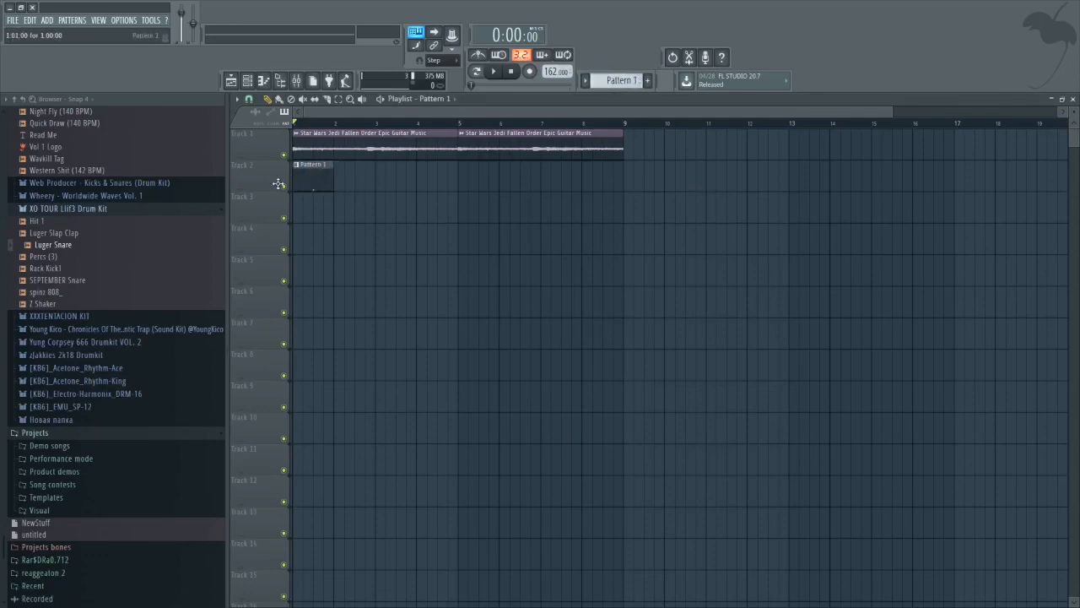
- Lay out C5 clap and snare notes on the third beat across eight bars, with extra snare hits early in bars 4 and 8
{"action": "left_click", "coordinate": [264, 80]}
{"action": "right_click", "coordinate": [592, 226]}
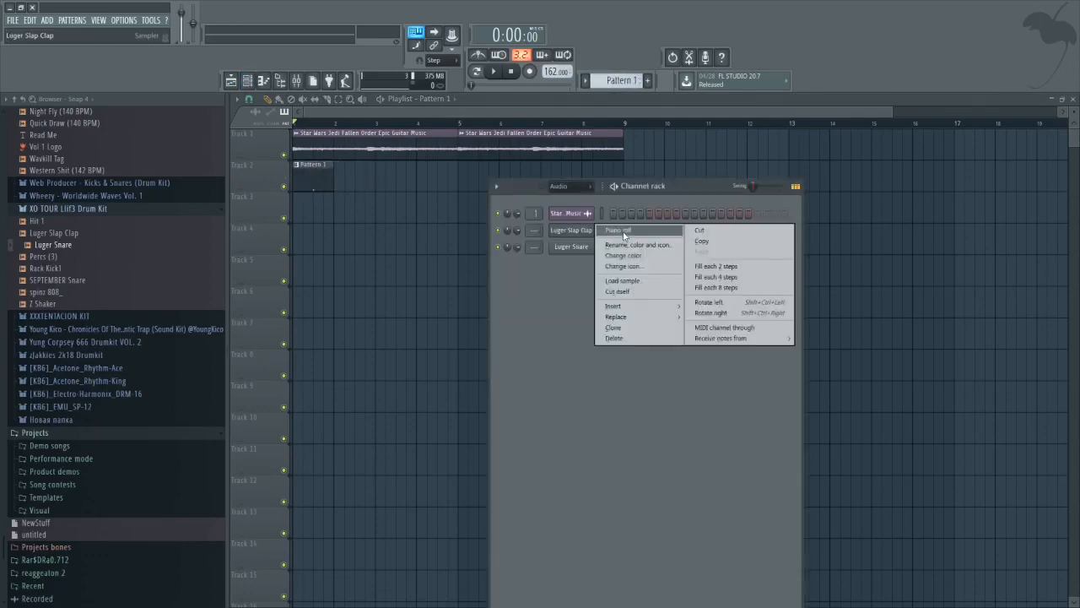
{"action": "left_click", "coordinate": [625, 232]}
{"action": "left_click", "coordinate": [355, 291]}
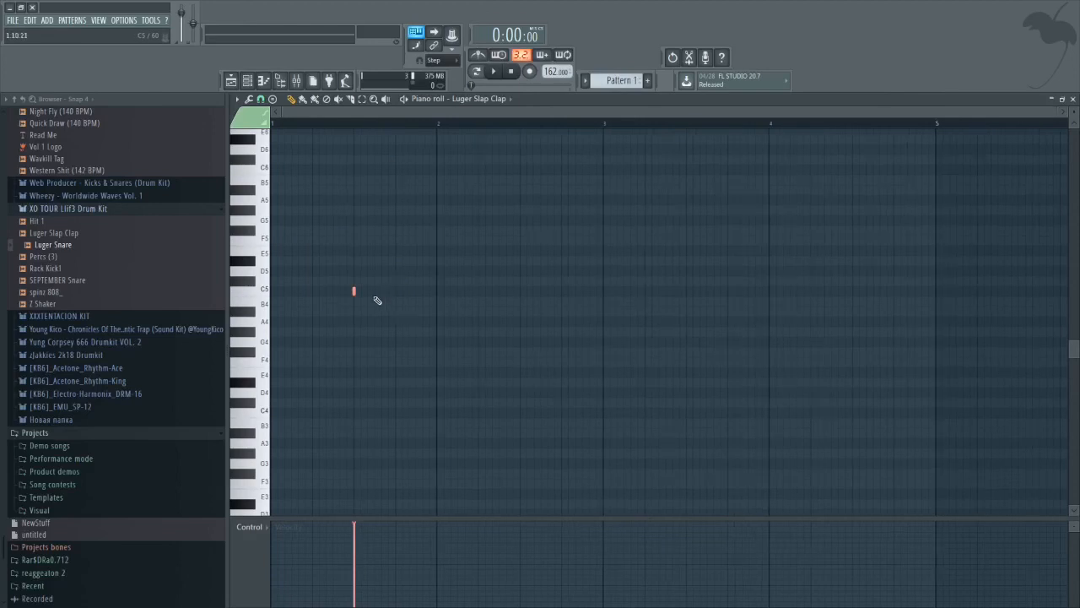
{"action": "key", "text": "space"}
{"action": "left_click", "coordinate": [509, 292]}
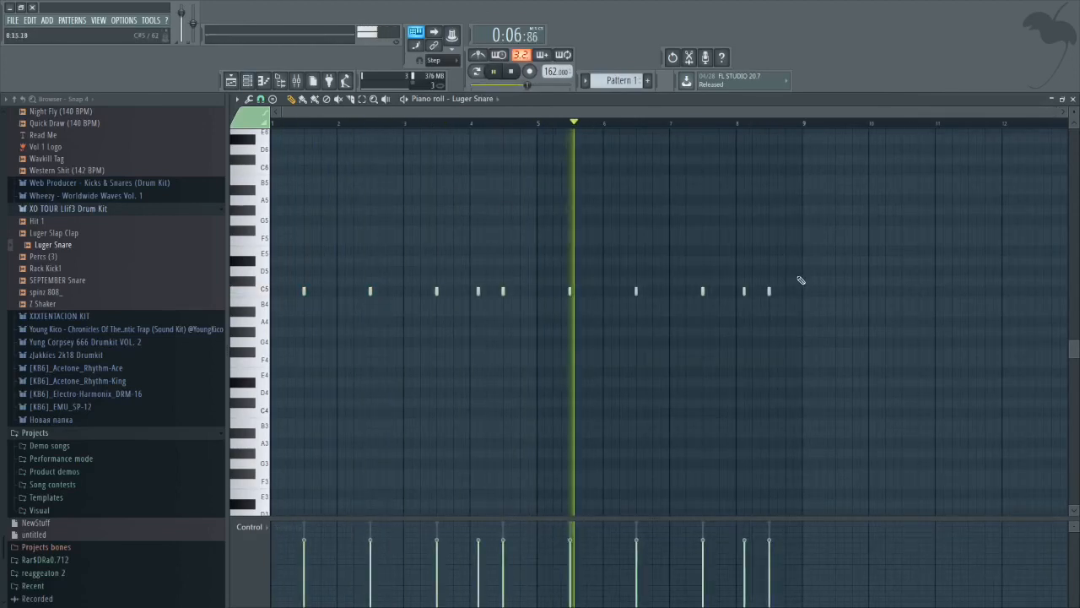
- Add a higher F5 snare note near the end of bar 8 and play the pattern back
{"action": "scroll", "coordinate": [801, 280], "scroll_direction": "up", "scroll_amount": 4}
{"action": "left_click", "coordinate": [763, 241]}
{"action": "right_click", "coordinate": [764, 240]}
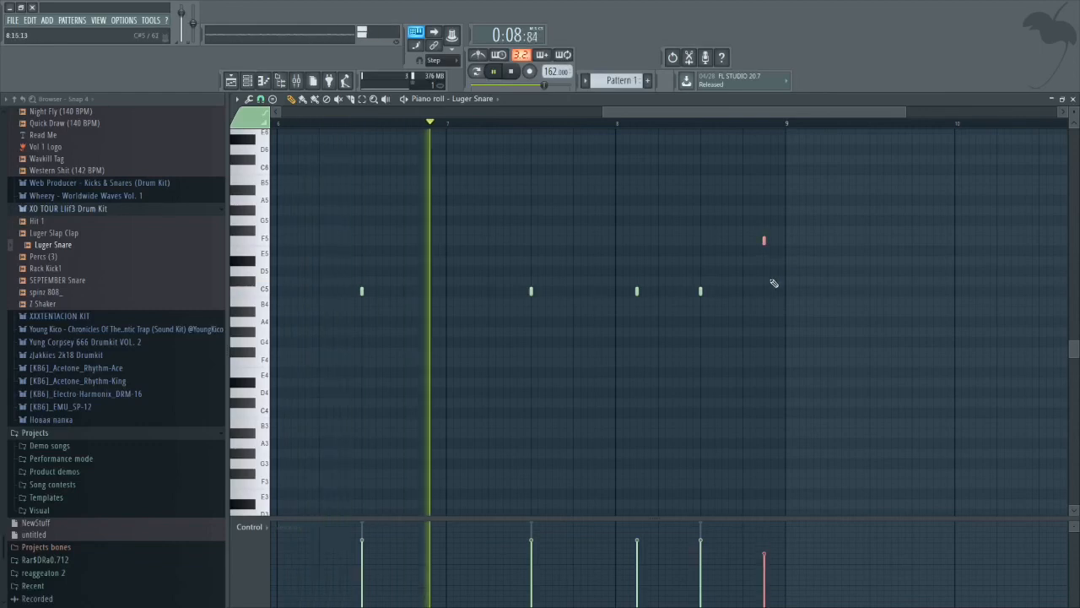
{"action": "scroll", "coordinate": [769, 289], "scroll_direction": "down", "scroll_amount": 4}
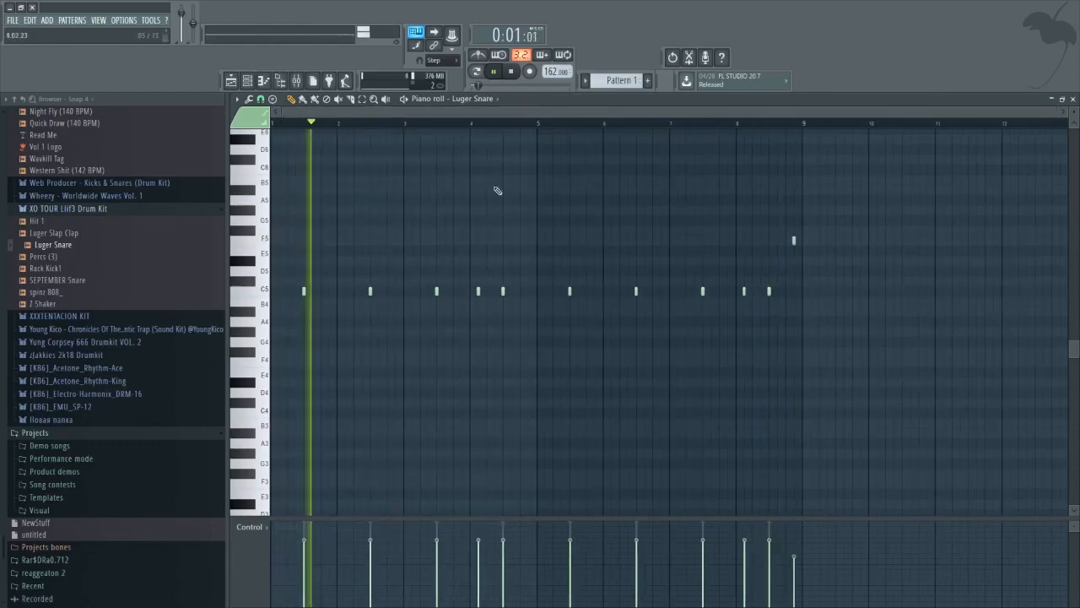
{"action": "key", "text": "F6"}
{"action": "key", "text": "space"}
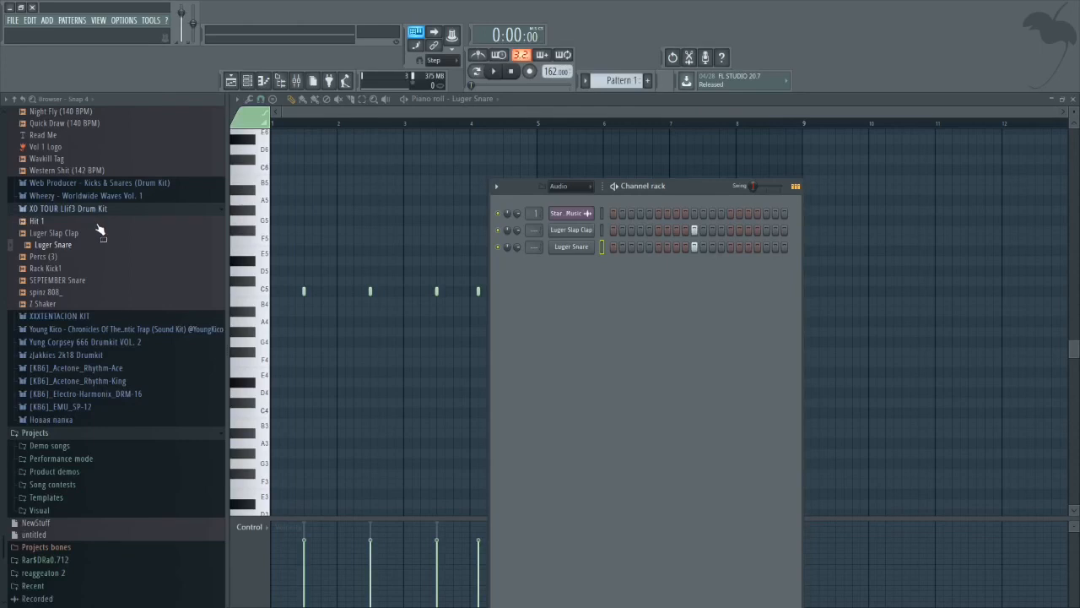
- Add the Hit 1 sample as a channel and raise its precomputed fade-out to about 16%, auditioning the sound
{"action": "left_click_drag", "start_coordinate": [93, 222], "coordinate": [596, 272]}
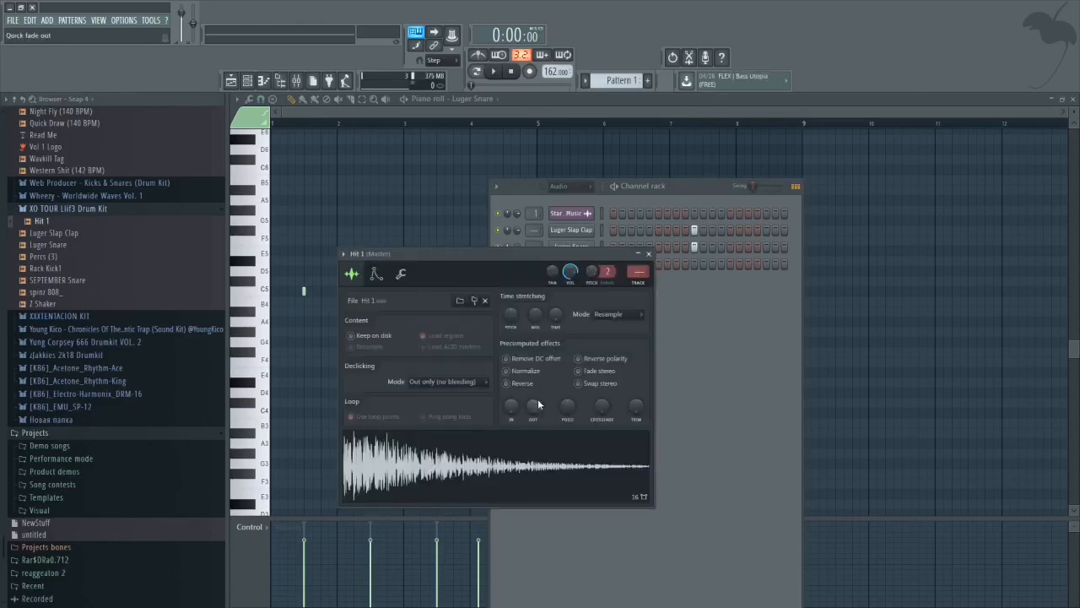
{"action": "left_click", "coordinate": [593, 446]}
{"action": "left_click", "coordinate": [591, 476]}
{"action": "left_click", "coordinate": [591, 476]}
{"action": "left_click", "coordinate": [616, 465]}
{"action": "mouse_move", "coordinate": [534, 407]}
{"action": "left_mouse_down"}
{"action": "mouse_move", "coordinate": [534, 387]}
{"action": "mouse_move", "coordinate": [535, 411]}
{"action": "left_mouse_up"}
{"action": "left_click", "coordinate": [559, 465]}
{"action": "left_click", "coordinate": [556, 459]}
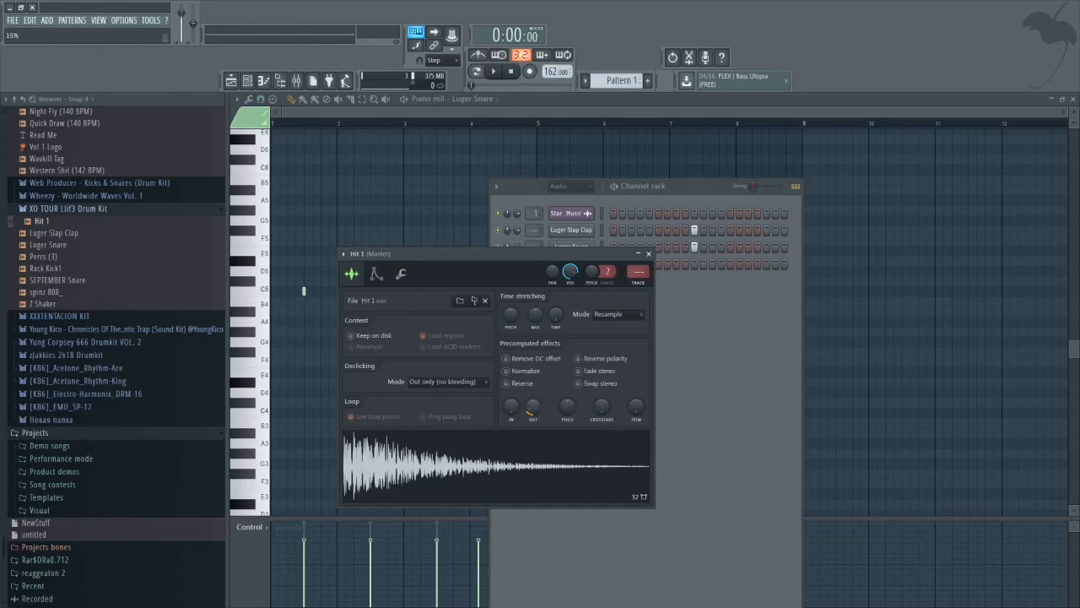
- Route Hit 1 to mixer insert 5 and cut its low frequencies steeply with band 1 of a Fruity Parametric EQ 2
{"action": "left_click", "coordinate": [545, 265]}
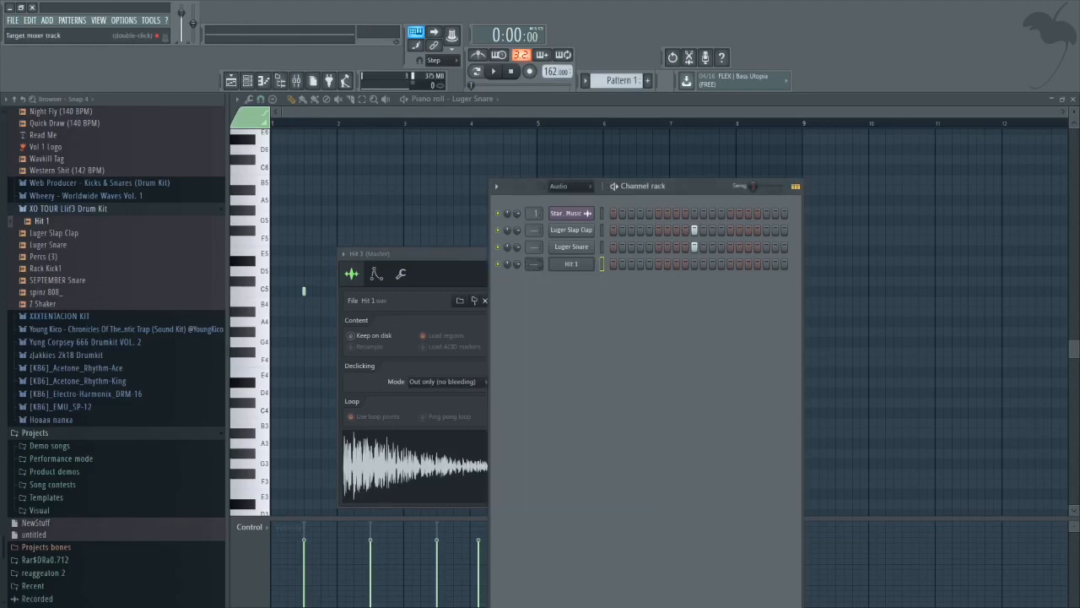
{"action": "key", "text": "F9"}
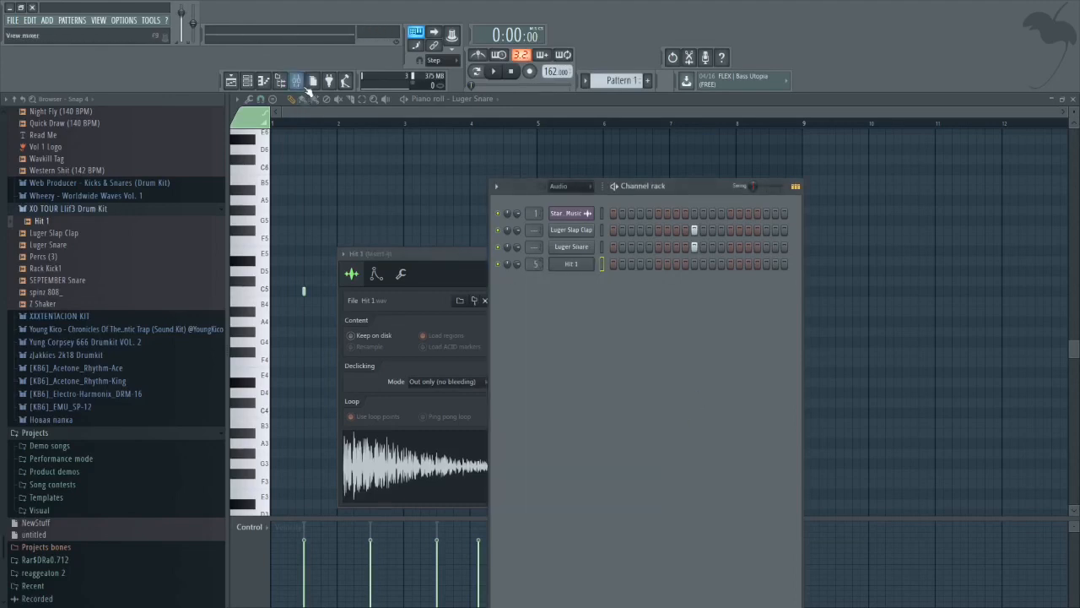
{"action": "left_click", "coordinate": [1021, 144]}
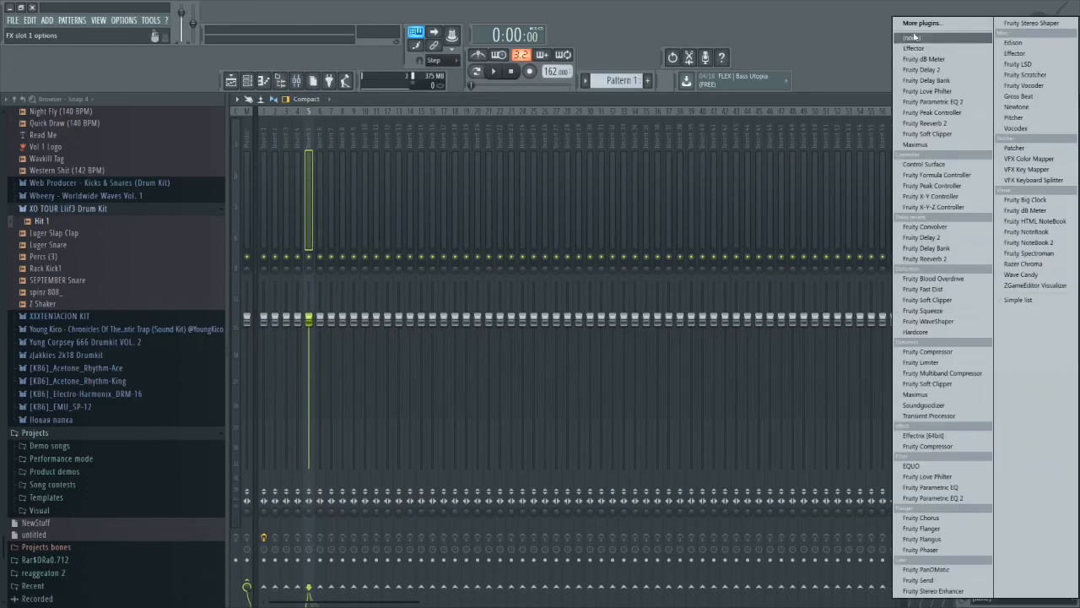
{"action": "left_click", "coordinate": [918, 37]}
{"action": "type", "text": "eq"}
{"action": "double_click", "coordinate": [433, 62]}
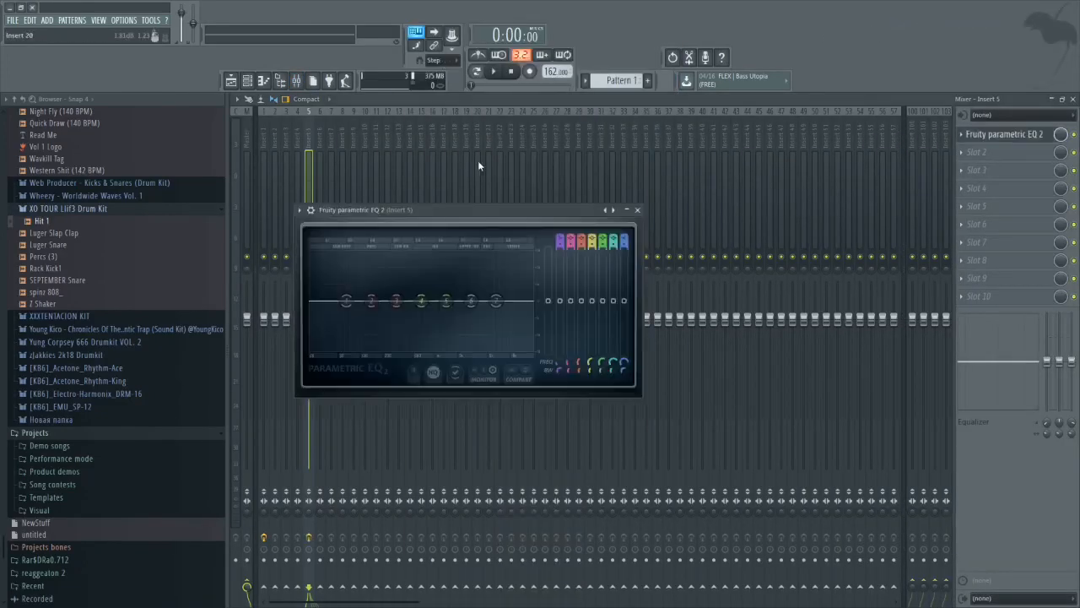
{"action": "left_click_drag", "start_coordinate": [346, 300], "coordinate": [424, 346]}
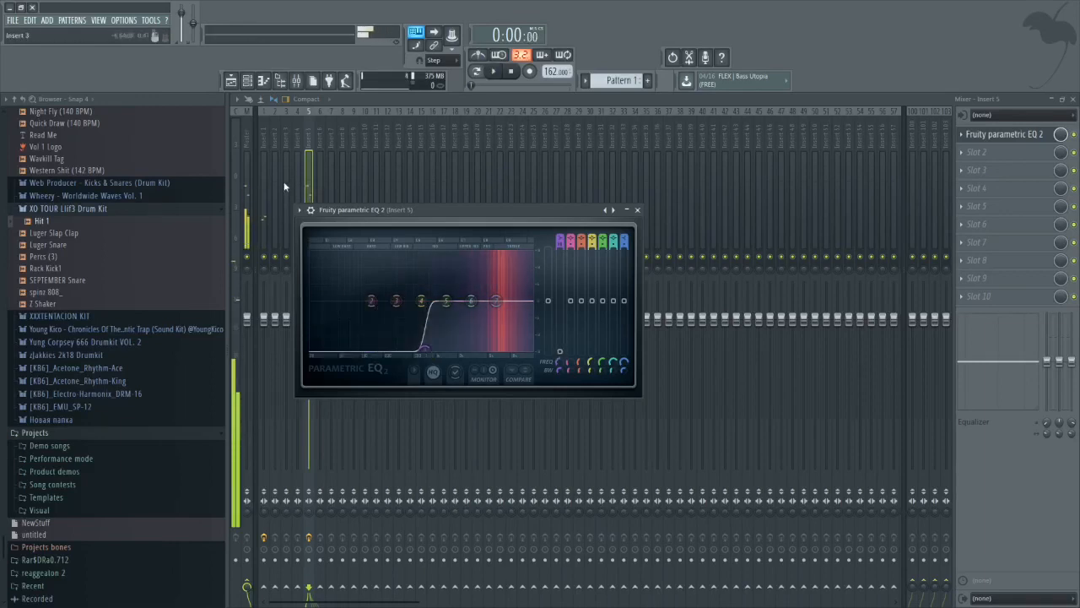
{"action": "left_click", "coordinate": [306, 192]}
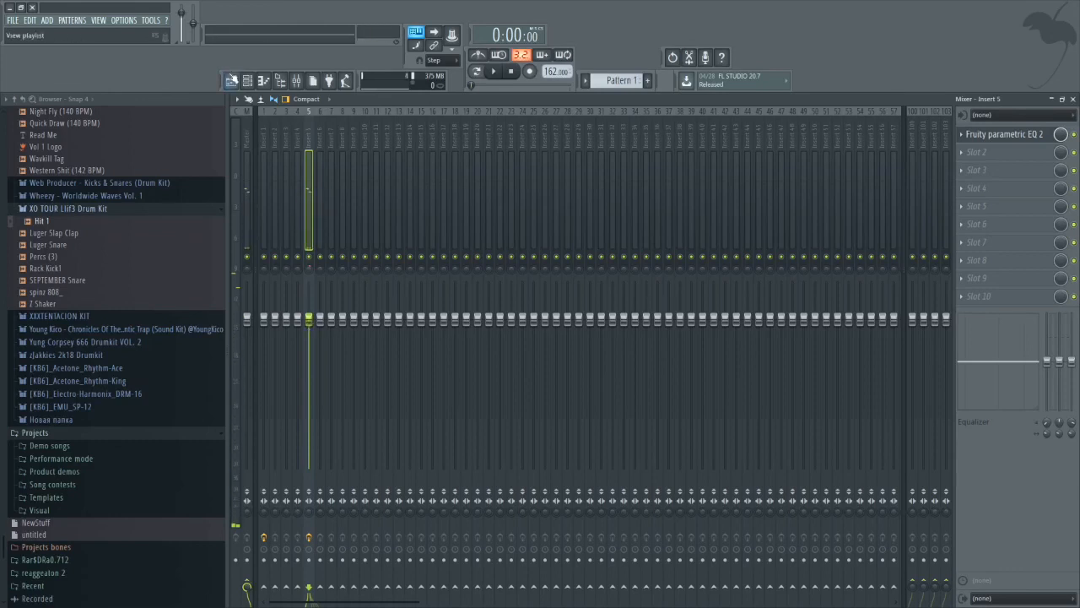
- Add the Rack Kick1 sample as a channel and place a C5 kick note at the start of bar 1
{"action": "left_click", "coordinate": [247, 80]}
{"action": "left_click", "coordinate": [71, 269]}
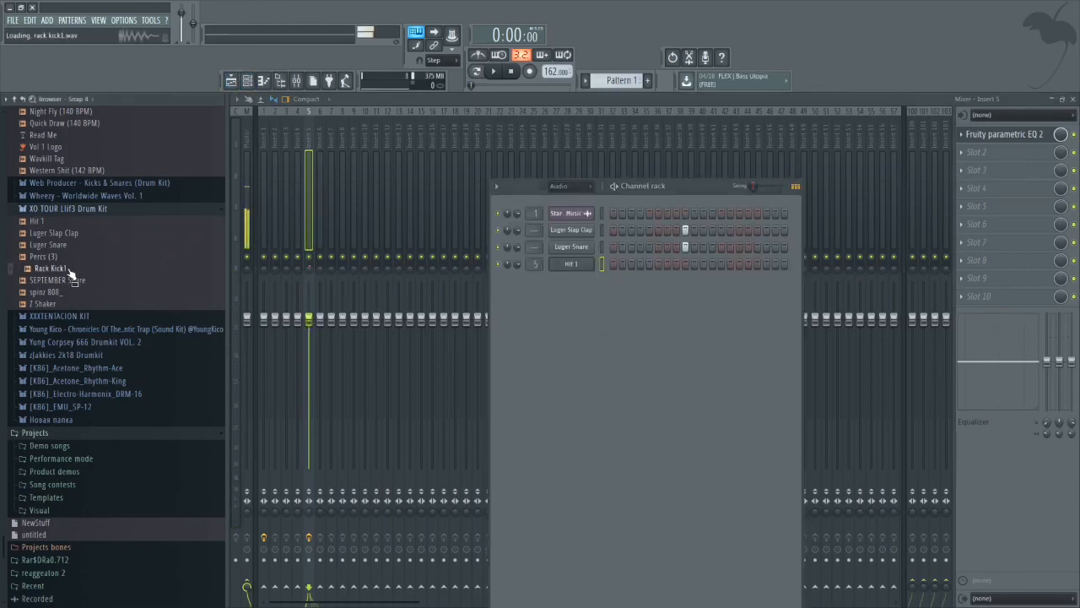
{"action": "left_click_drag", "start_coordinate": [71, 276], "coordinate": [583, 290]}
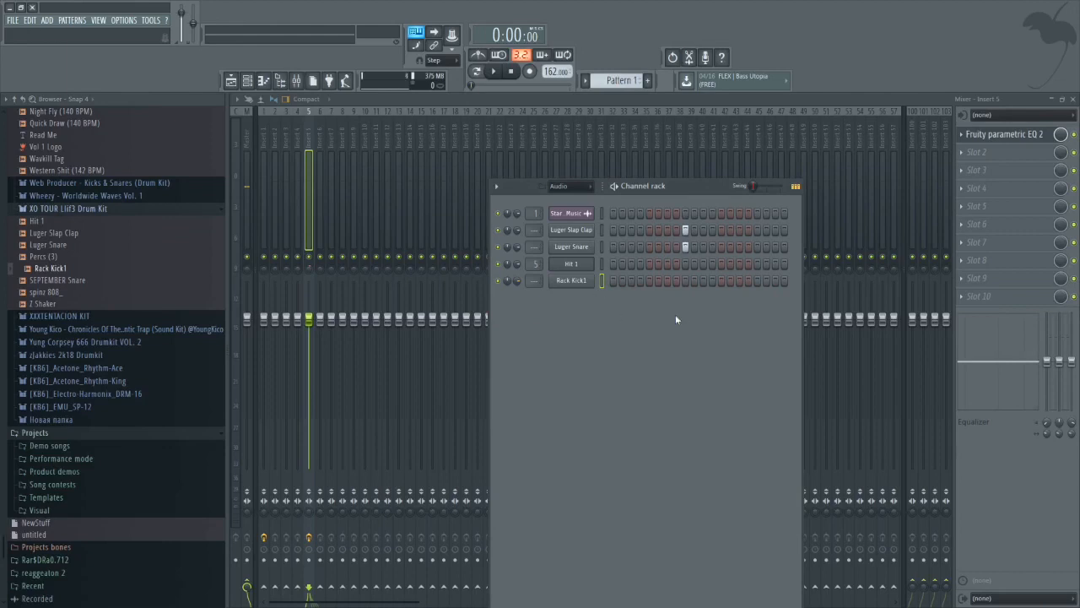
{"action": "right_click", "coordinate": [591, 277]}
{"action": "left_click", "coordinate": [620, 280]}
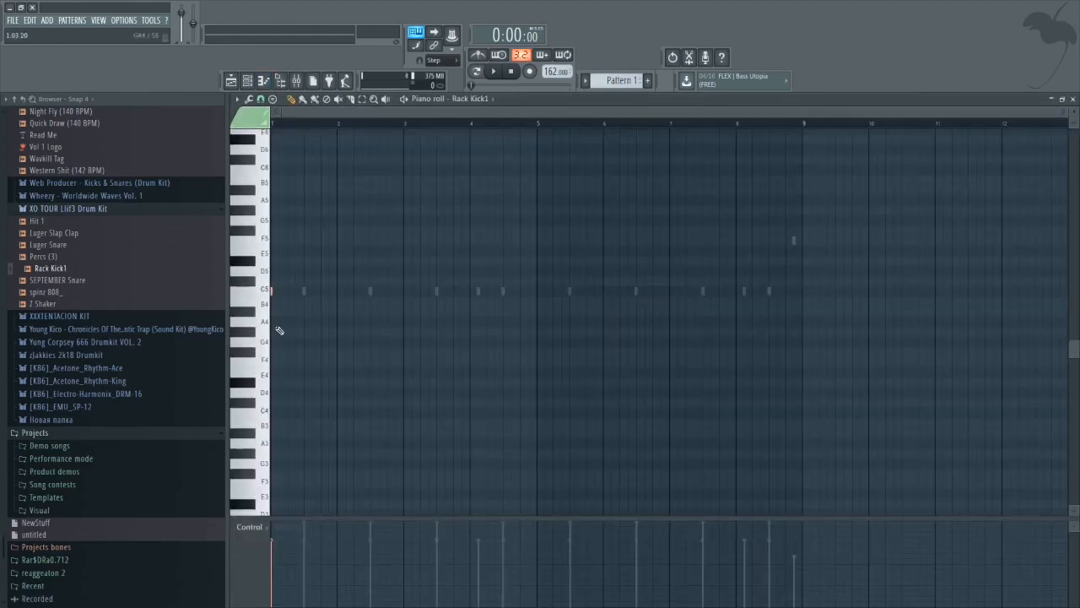
- Collapse the open kit folders and load Max 808 from the 808 folder of the Villabruc - Snakeblood - Drum Kit as a new channel
{"action": "left_click", "coordinate": [247, 80]}
{"action": "scroll", "coordinate": [93, 337], "scroll_direction": "up", "scroll_amount": 10}
{"action": "scroll", "coordinate": [91, 356], "scroll_direction": "down", "scroll_amount": 9}
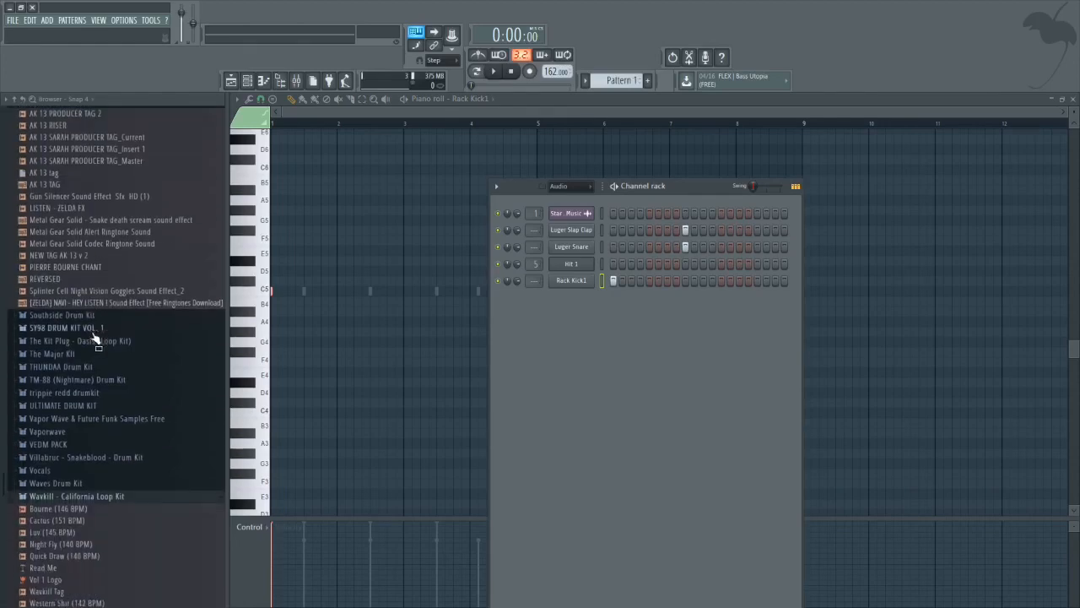
{"action": "scroll", "coordinate": [94, 336], "scroll_direction": "up", "scroll_amount": 7}
{"action": "left_click", "coordinate": [83, 354]}
{"action": "scroll", "coordinate": [84, 361], "scroll_direction": "down", "scroll_amount": 4}
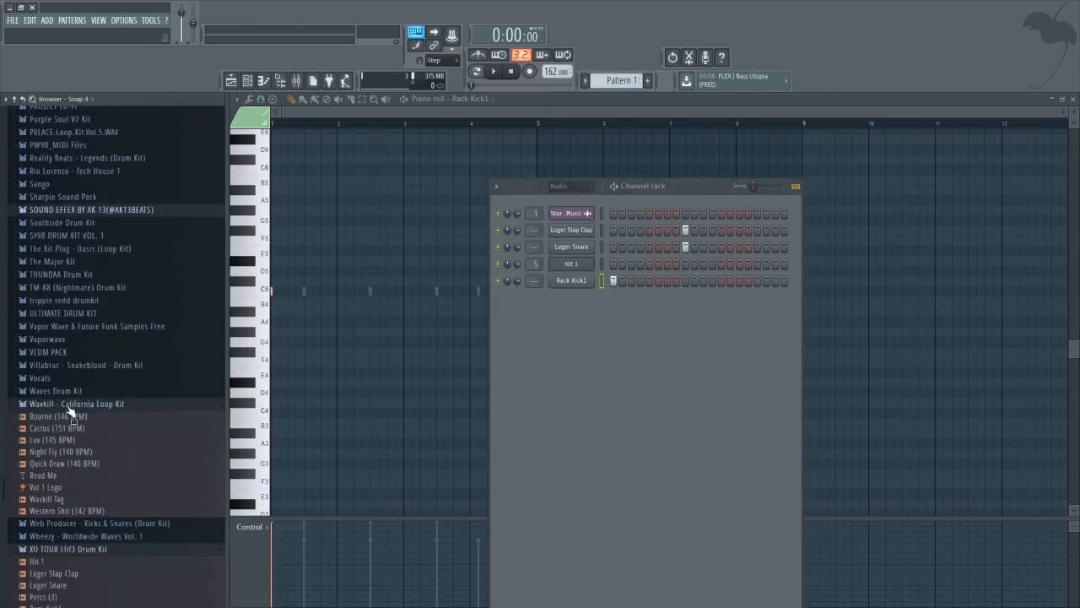
{"action": "left_click", "coordinate": [72, 405]}
{"action": "left_click", "coordinate": [81, 445]}
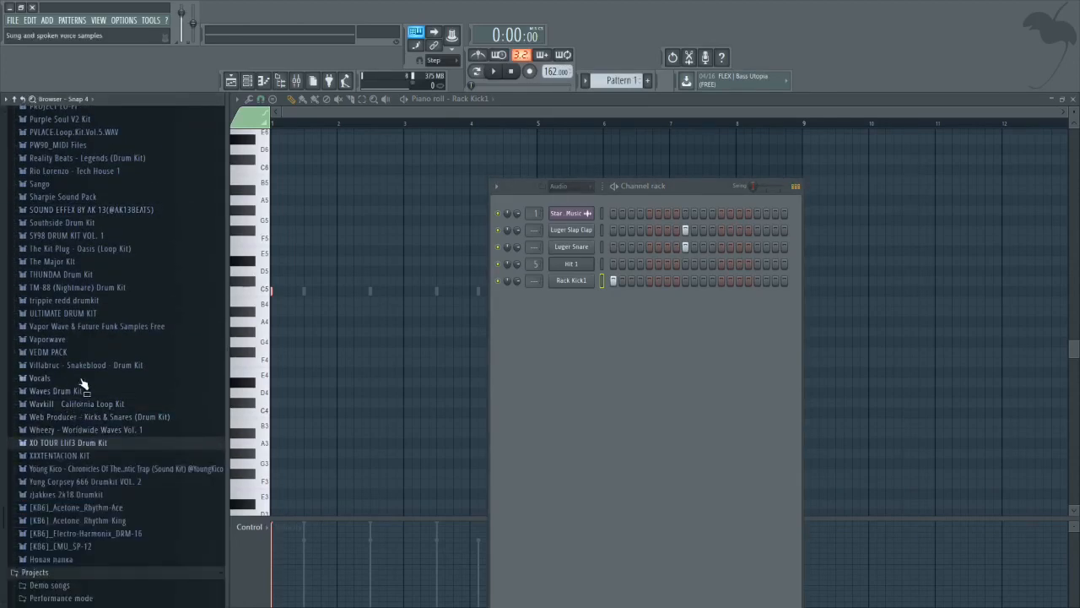
{"action": "scroll", "coordinate": [91, 371], "scroll_direction": "up", "scroll_amount": 4}
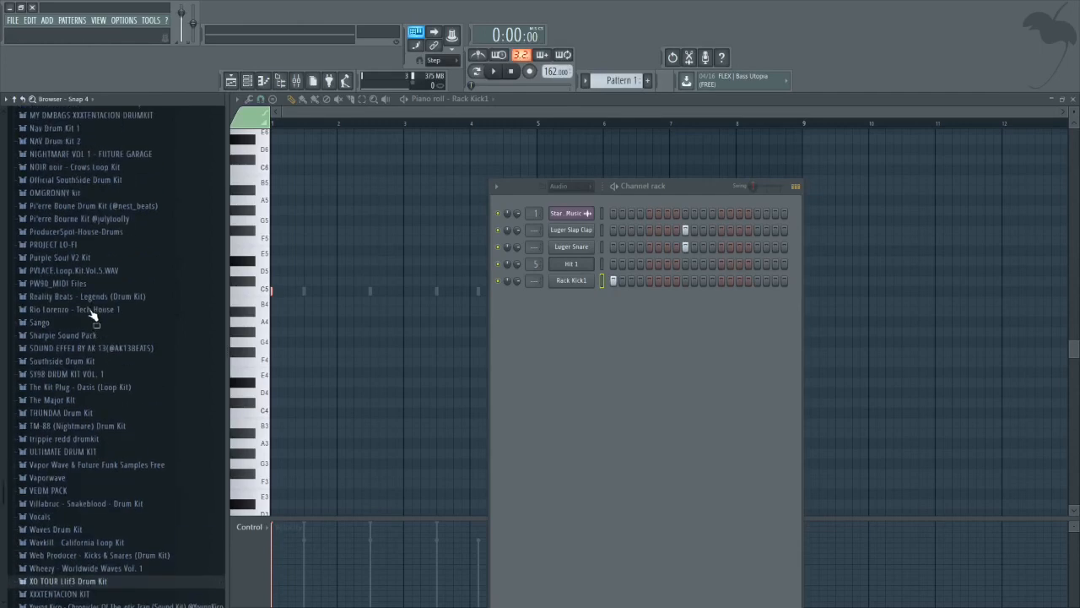
{"action": "scroll", "coordinate": [87, 373], "scroll_direction": "down", "scroll_amount": 4}
{"action": "scroll", "coordinate": [84, 373], "scroll_direction": "up", "scroll_amount": 4}
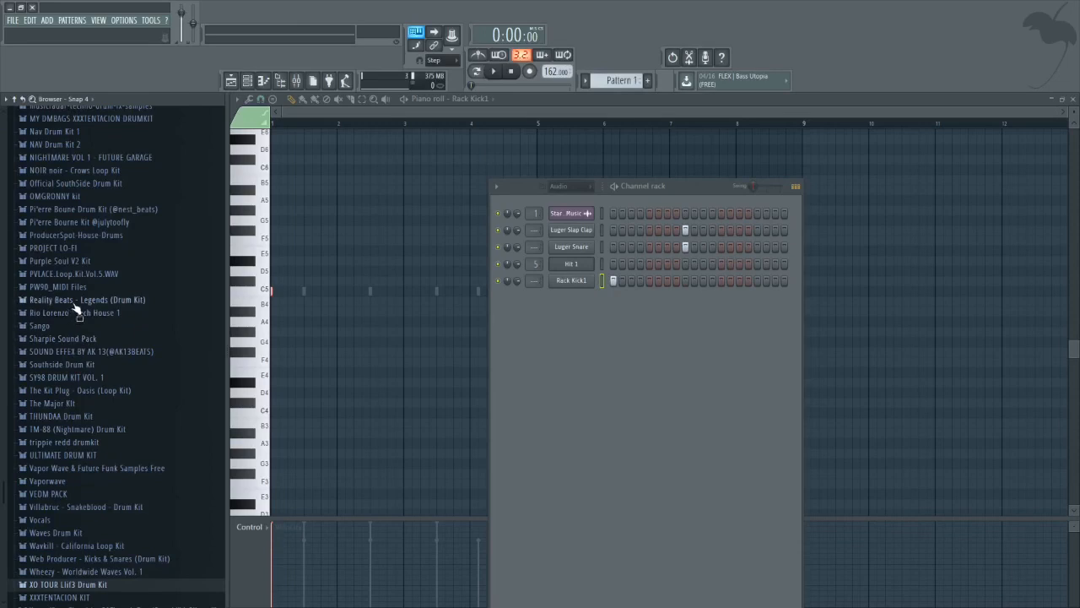
{"action": "left_click_drag", "start_coordinate": [55, 475], "coordinate": [562, 345]}
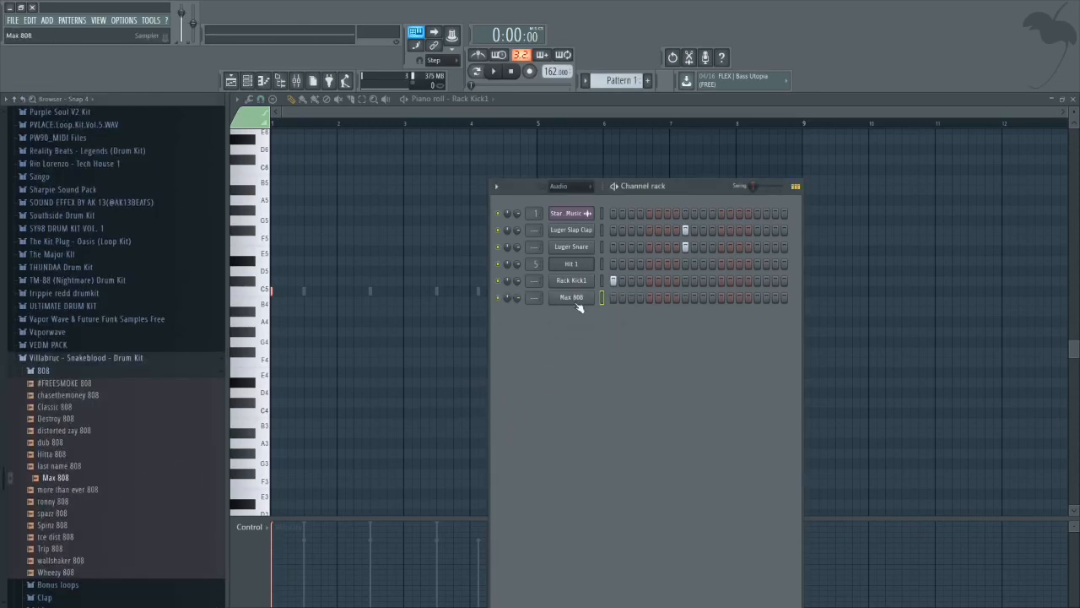
- Fill the Hit 1 channel every 2 steps and extend its C5 notes across all eight bars in the piano roll
{"action": "right_click", "coordinate": [579, 308]}
{"action": "left_click", "coordinate": [633, 359]}
{"action": "right_click", "coordinate": [581, 264]}
{"action": "left_click", "coordinate": [698, 300]}
{"action": "right_click", "coordinate": [399, 333]}
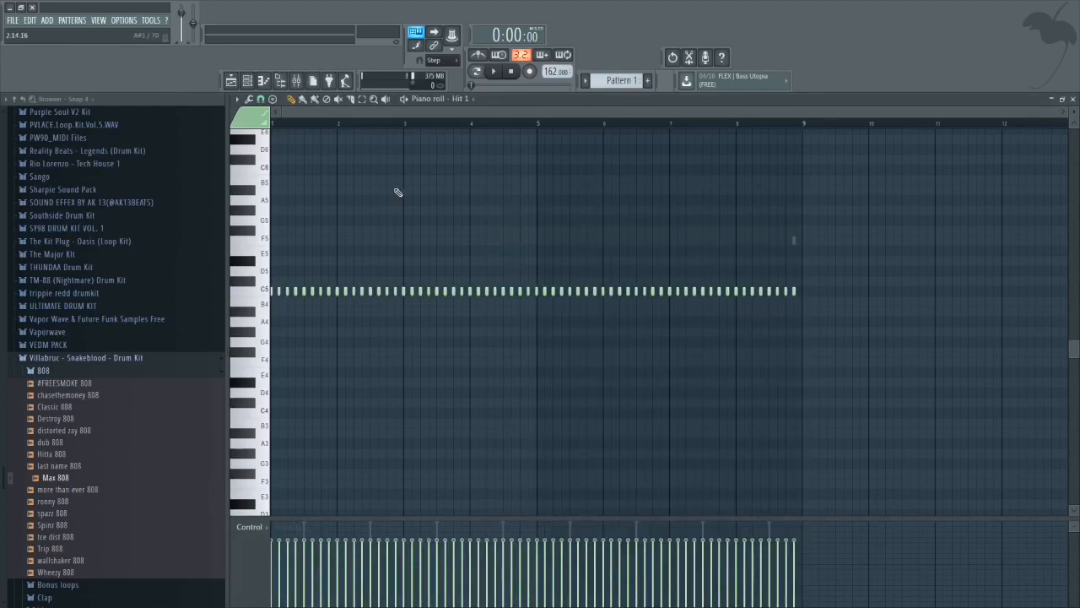
- Select the first two bars of the Hit 1 piano roll and set the grid snap to 1/4 step
{"action": "left_click_drag", "start_coordinate": [405, 125], "coordinate": [275, 151]}
{"action": "scroll", "coordinate": [287, 164], "scroll_direction": "up", "scroll_amount": 6}
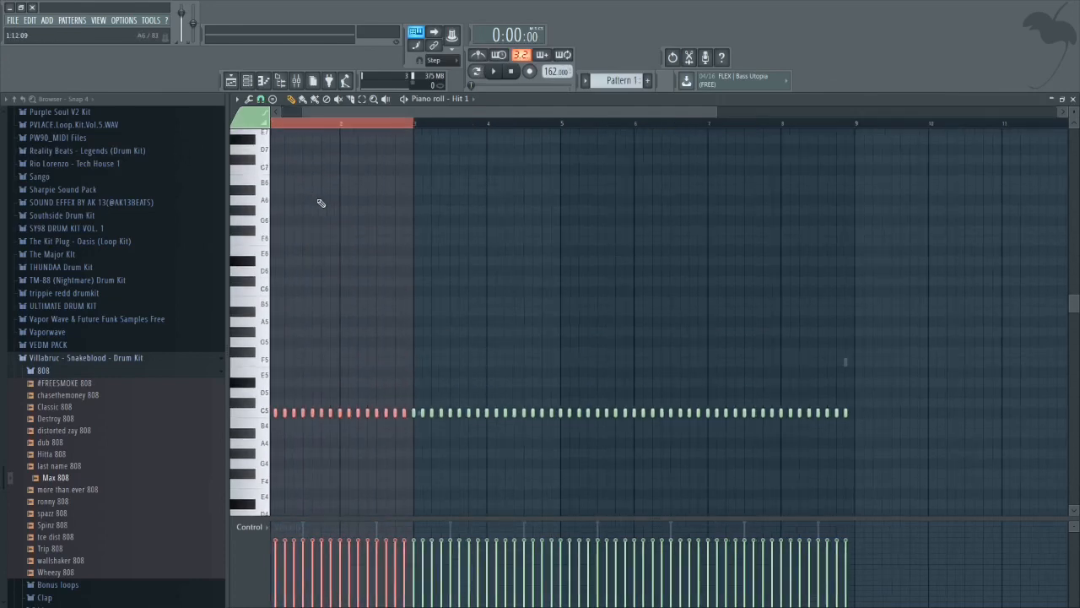
{"action": "scroll", "coordinate": [308, 253], "scroll_direction": "down", "scroll_amount": 4}
{"action": "scroll", "coordinate": [308, 304], "scroll_direction": "up", "scroll_amount": 3}
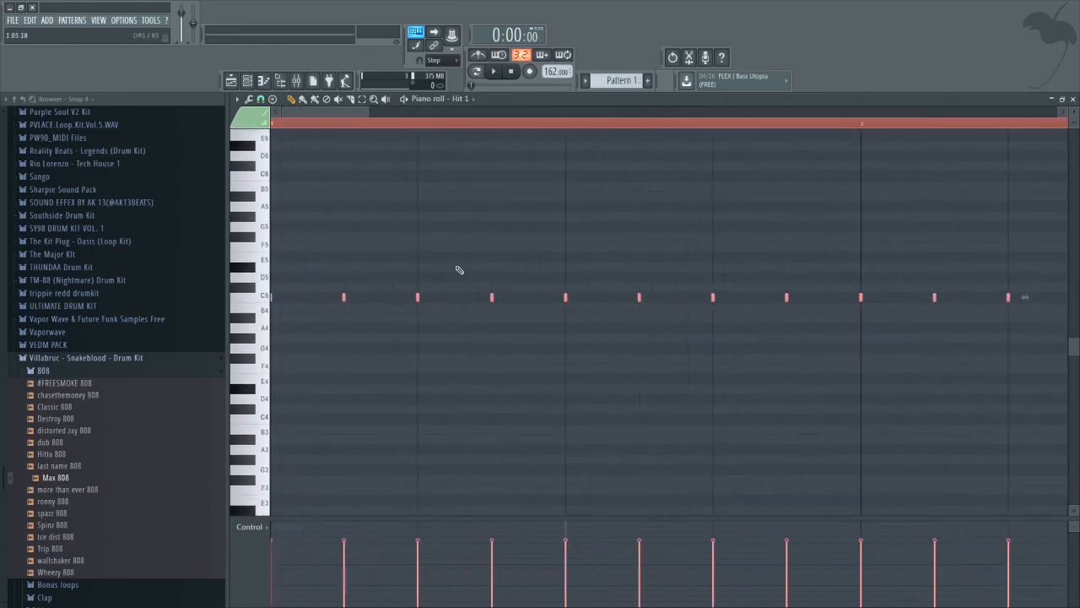
{"action": "left_click", "coordinate": [261, 99]}
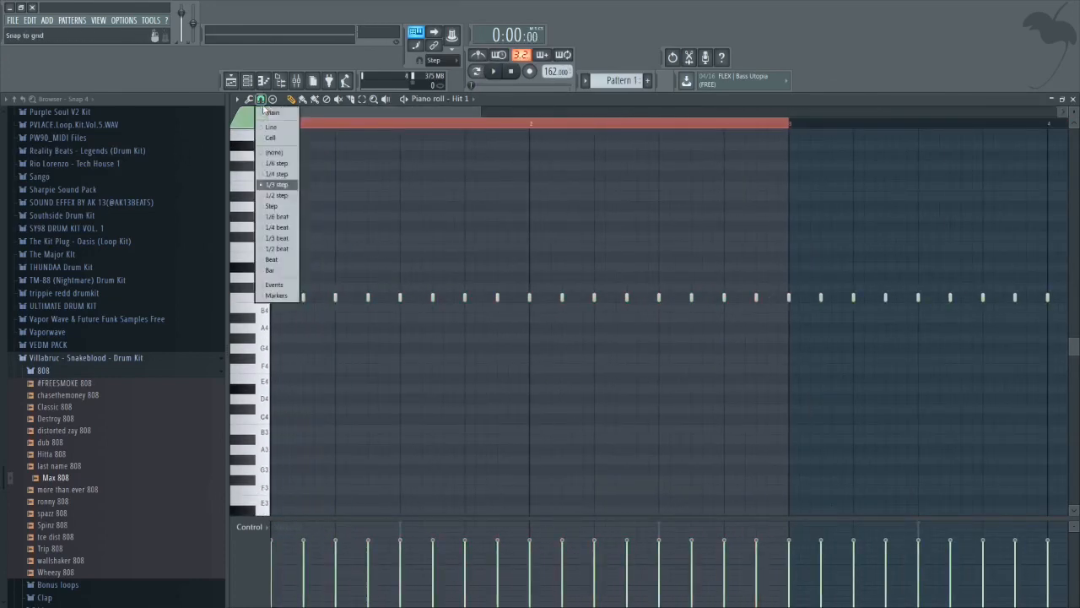
{"action": "left_click", "coordinate": [284, 176]}
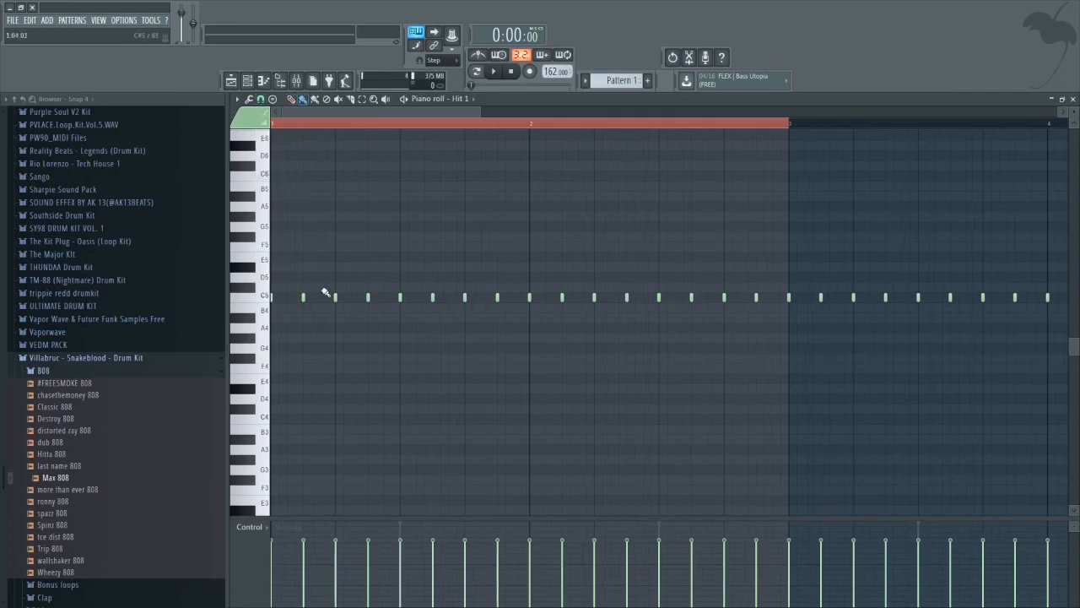
- Delete the second and fourth hits of bar 1, painting a four-note B4 roll with falling velocities in the fourth's place, and play it
{"action": "right_click", "coordinate": [367, 295]}
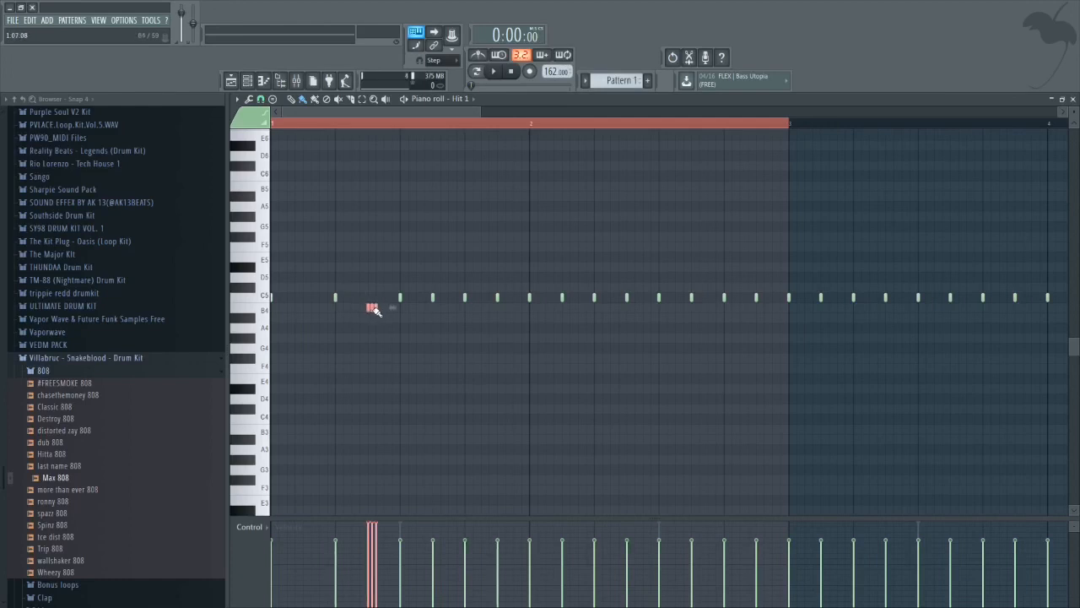
{"action": "left_click", "coordinate": [381, 309]}
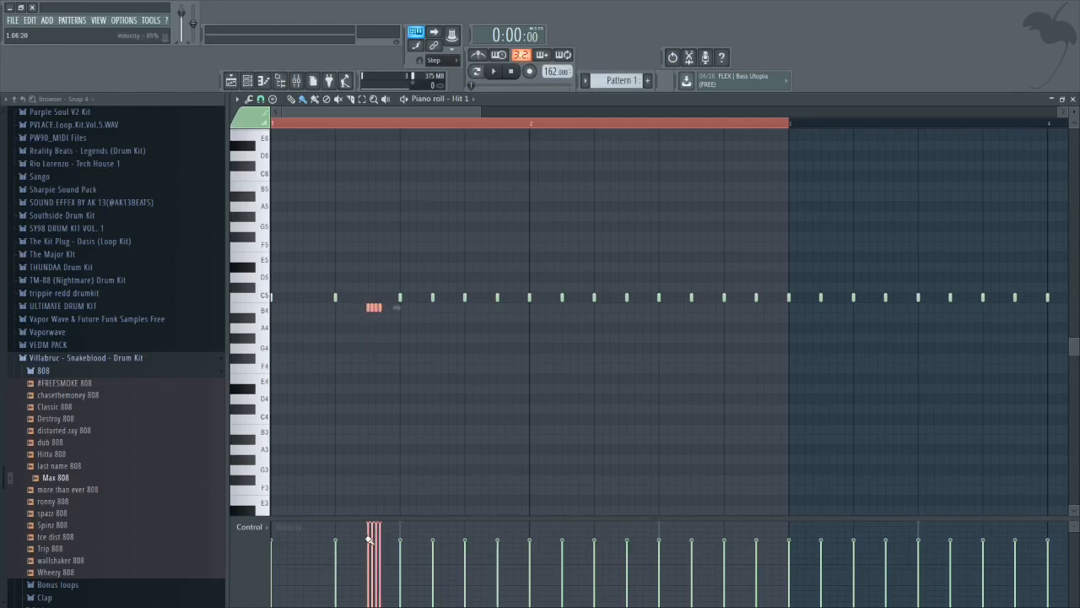
{"action": "left_click_drag", "start_coordinate": [368, 539], "coordinate": [382, 564]}
{"action": "key", "text": "space"}
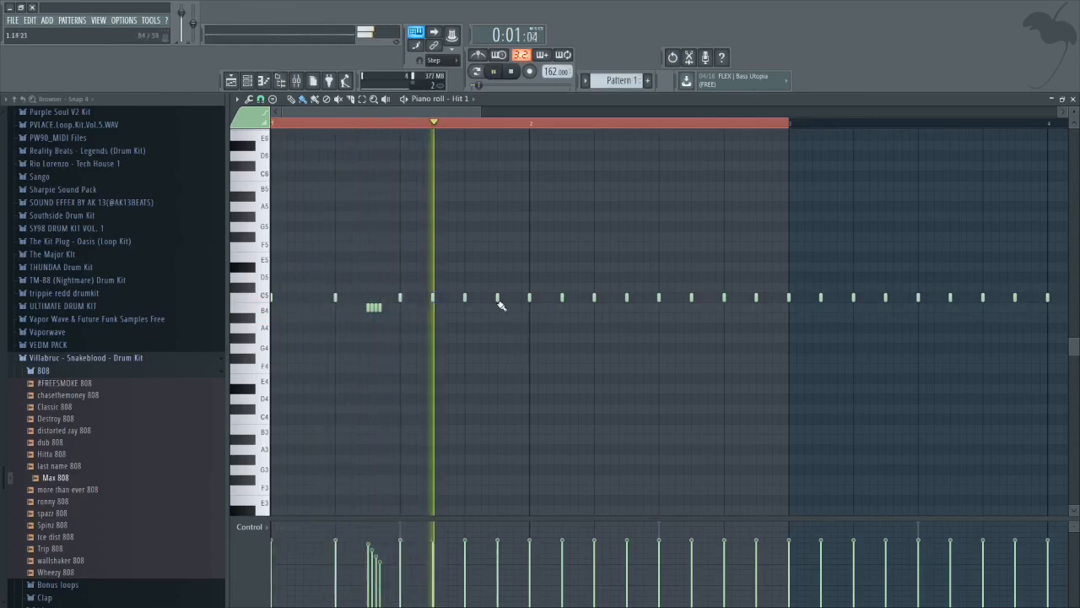
- Replace the C5 hit on step 13 of bar 1 with a two-note C#5 roll and lower its velocities in a falling slope
{"action": "key", "text": "space"}
{"action": "right_click", "coordinate": [465, 299]}
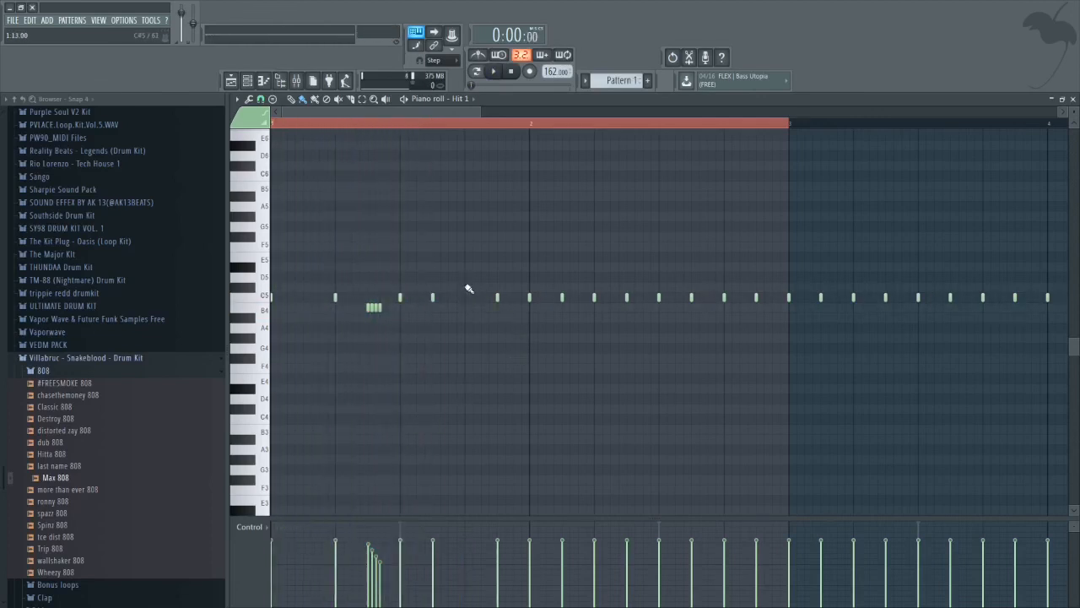
{"action": "left_click", "coordinate": [467, 288]}
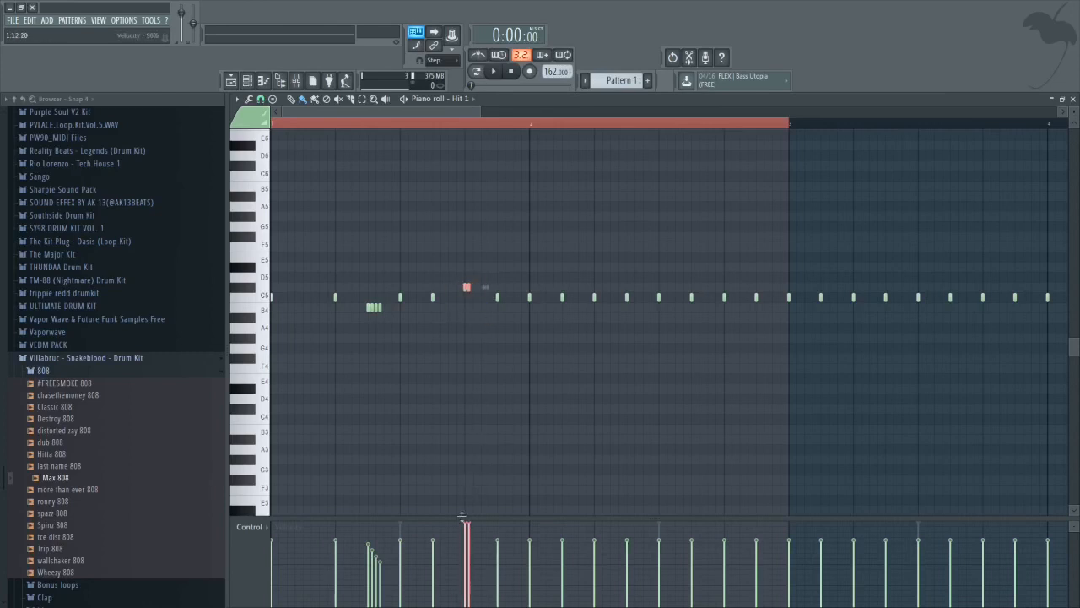
{"action": "left_click_drag", "start_coordinate": [461, 516], "coordinate": [469, 544]}
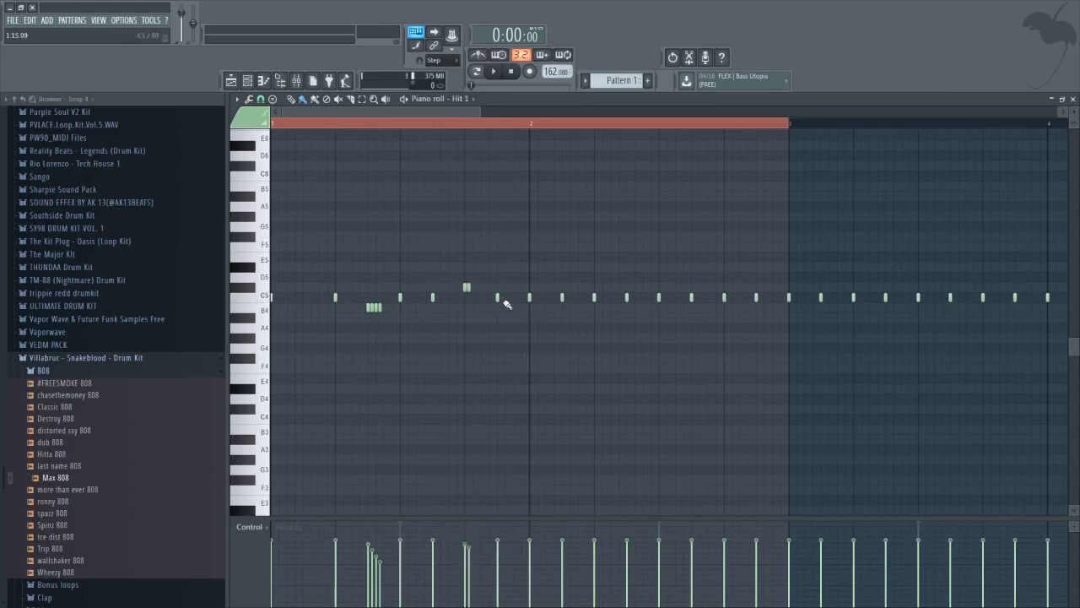
- Replace the last C5 hit of bar 1 with a four-note A4 roll with falling velocities
{"action": "left_click_drag", "start_coordinate": [498, 326], "coordinate": [504, 327]}
{"action": "left_click", "coordinate": [514, 330]}
{"action": "right_click", "coordinate": [514, 330]}
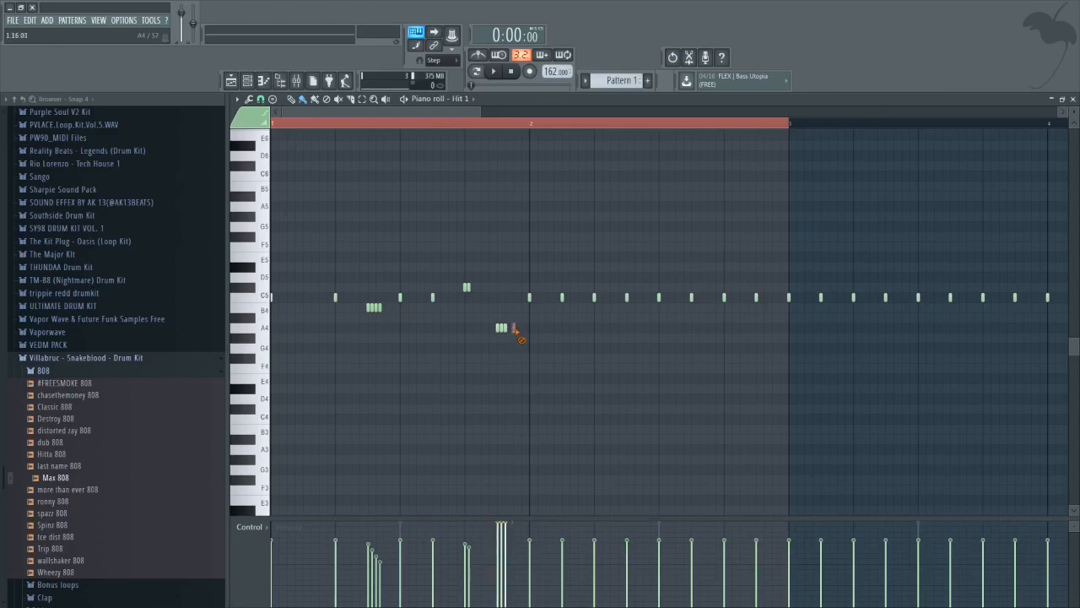
{"action": "left_click", "coordinate": [511, 328]}
{"action": "key", "text": "space"}
{"action": "key", "text": "space"}
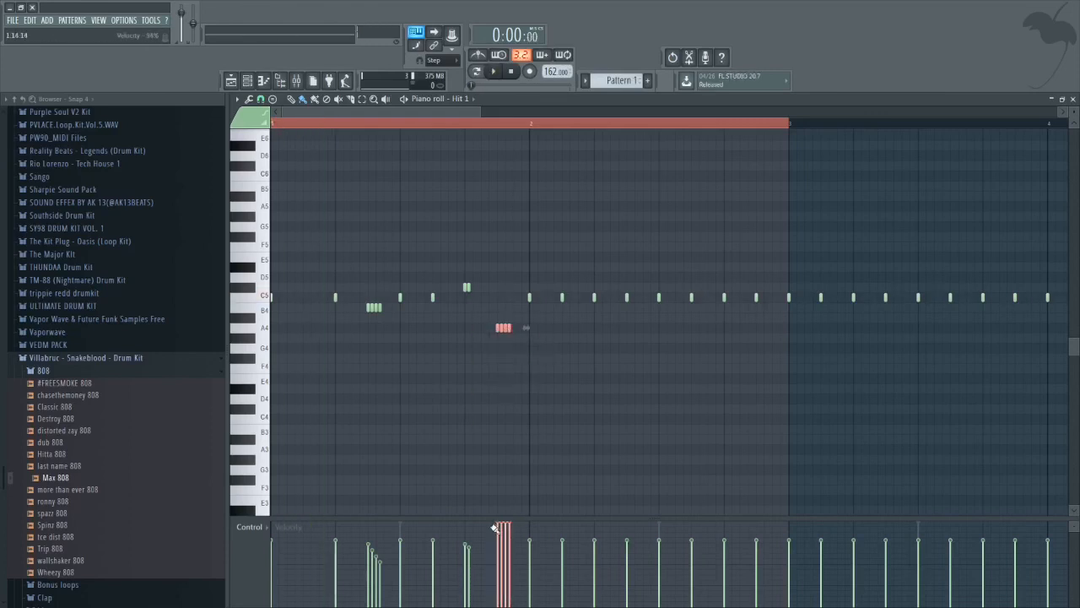
{"action": "mouse_move", "coordinate": [496, 564]}
{"action": "left_mouse_down"}
{"action": "mouse_move", "coordinate": [506, 535]}
{"action": "mouse_move", "coordinate": [510, 552]}
{"action": "left_mouse_up"}
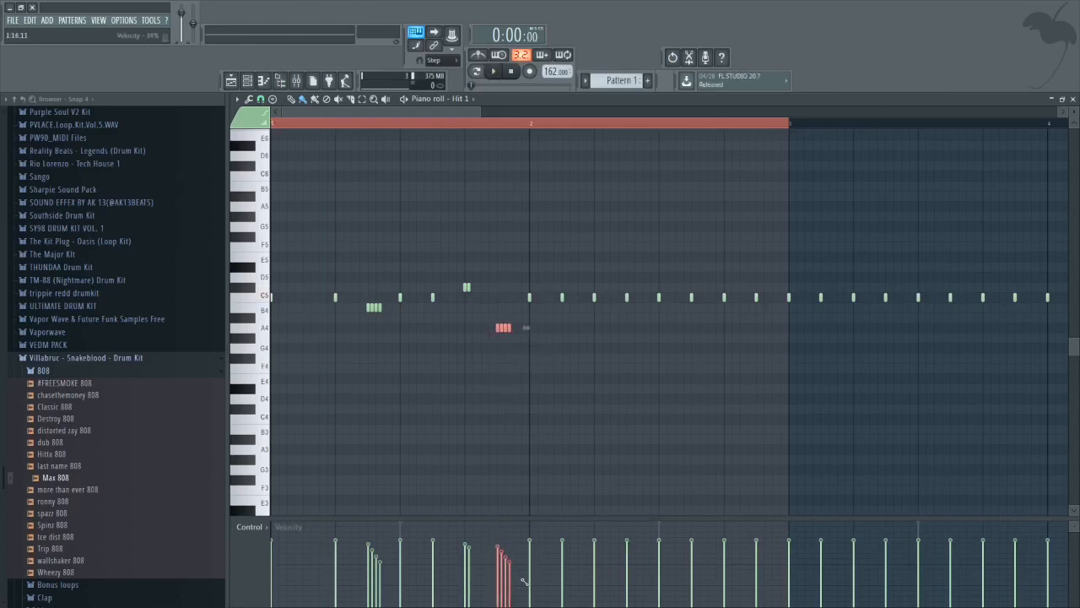
{"action": "key", "text": "space"}
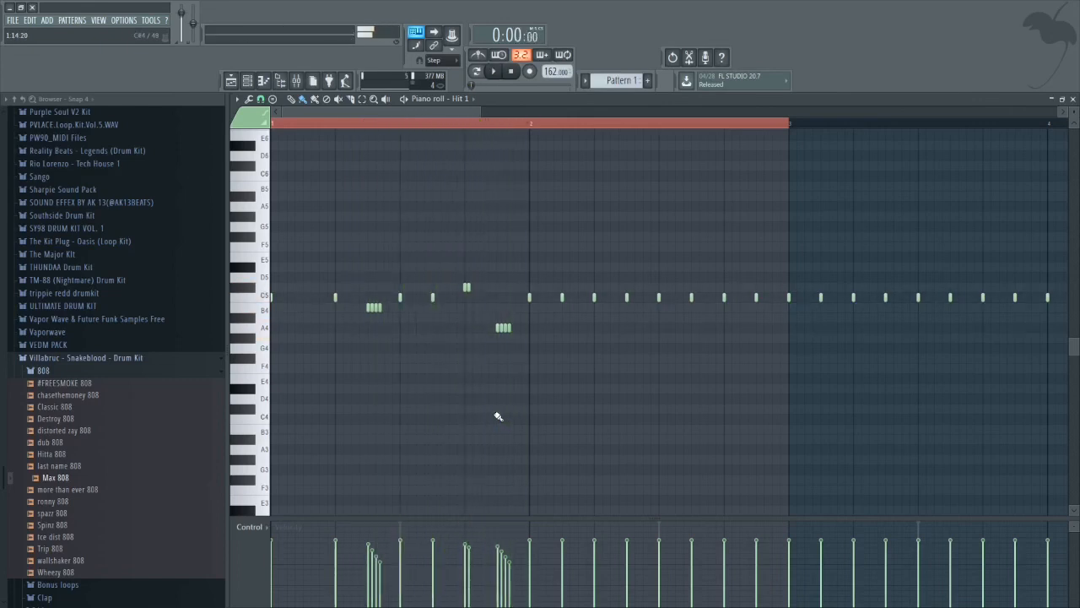
- Play the edited first bar and set the piano roll's grid snap to 1/3 step
{"action": "scroll", "coordinate": [473, 412], "scroll_direction": "down", "scroll_amount": 3}
{"action": "key", "text": "space"}
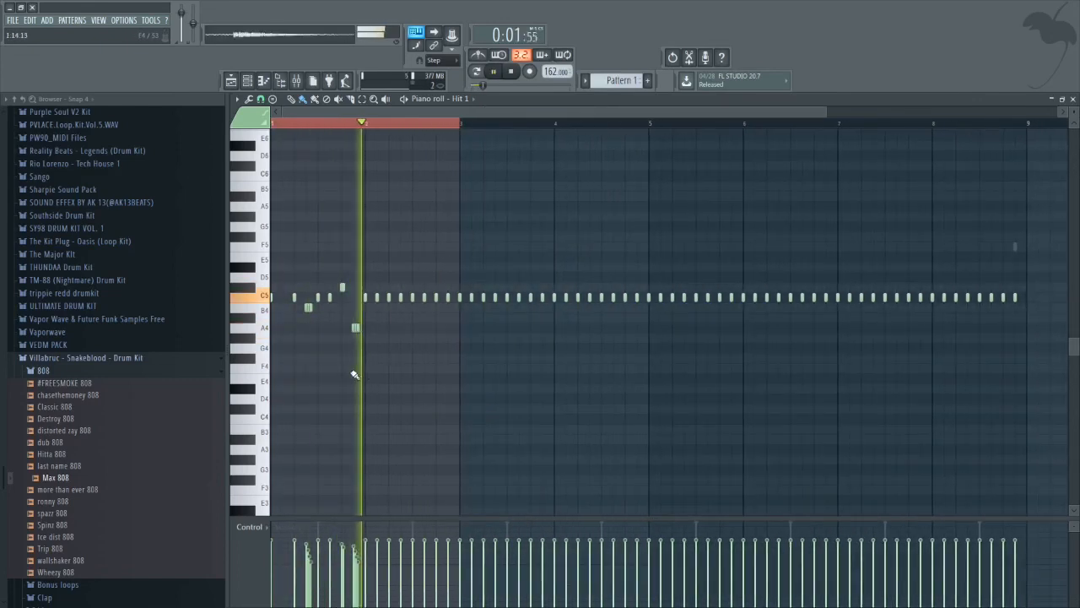
{"action": "left_click", "coordinate": [261, 99]}
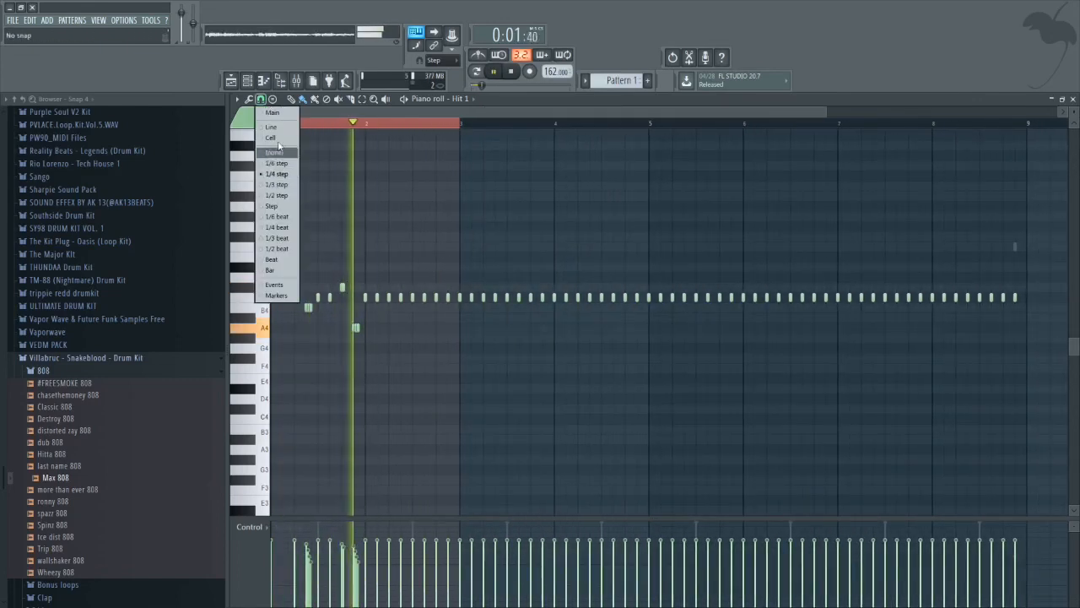
{"action": "left_click", "coordinate": [277, 195]}
{"action": "key", "text": "space"}
{"action": "left_click", "coordinate": [261, 99]}
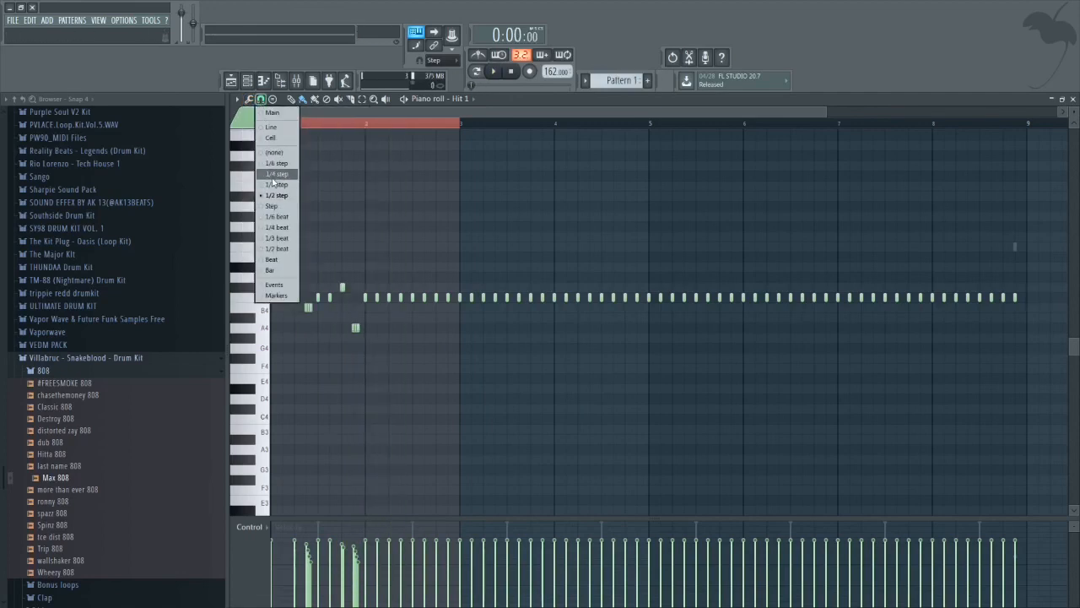
{"action": "left_click", "coordinate": [274, 176]}
- In bar 2, replace the fourth hit with a three-note B4 roll with rising velocities and move the third hit down to B4
{"action": "scroll", "coordinate": [412, 304], "scroll_direction": "up", "scroll_amount": 3}
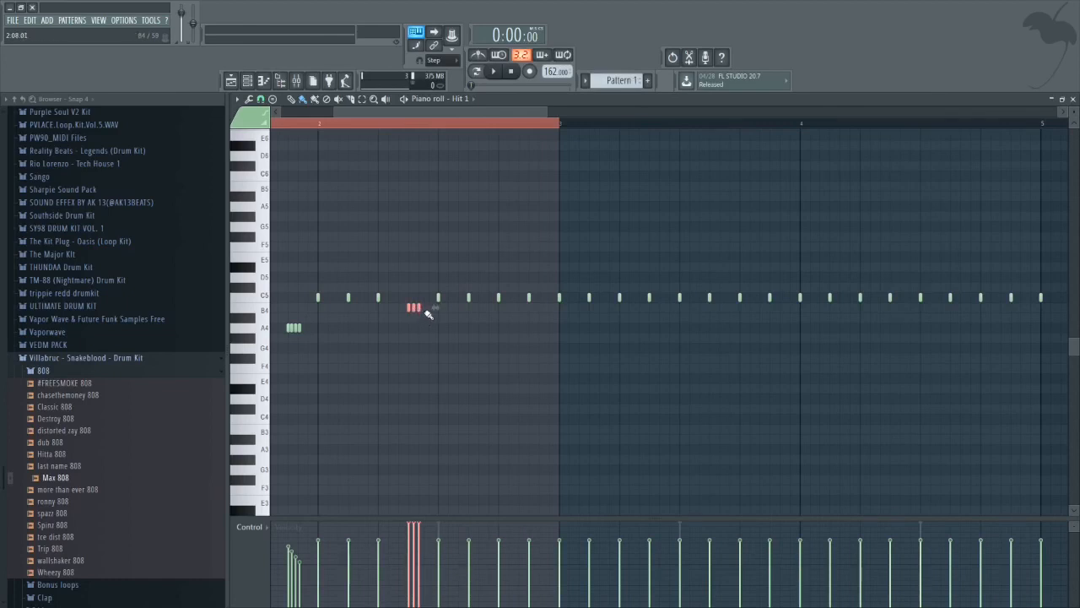
{"action": "left_click", "coordinate": [424, 318], "text": "ctrl"}
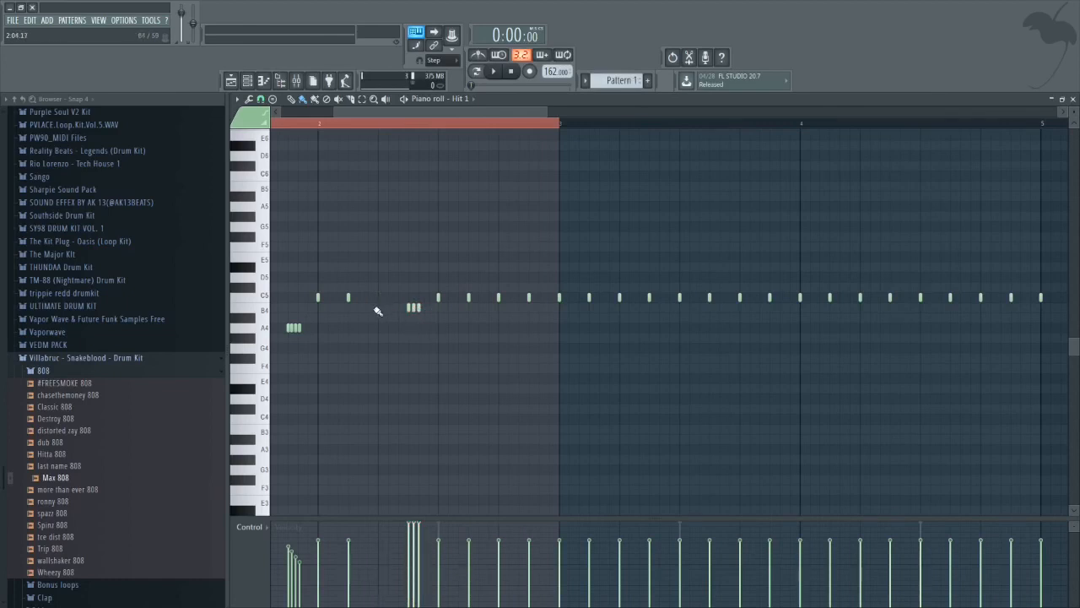
{"action": "left_click_drag", "start_coordinate": [435, 329], "coordinate": [384, 303]}
{"action": "scroll", "coordinate": [403, 405], "scroll_direction": "down", "scroll_amount": 1}
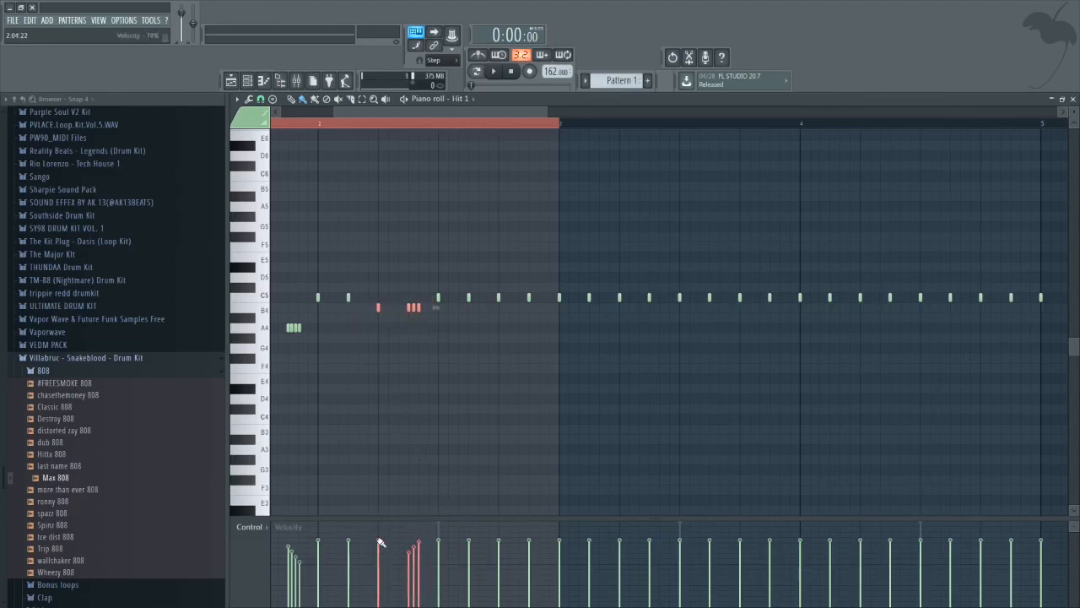
{"action": "left_click", "coordinate": [409, 405], "text": "ctrl"}
{"action": "scroll", "coordinate": [409, 401], "scroll_direction": "down", "scroll_amount": 3}
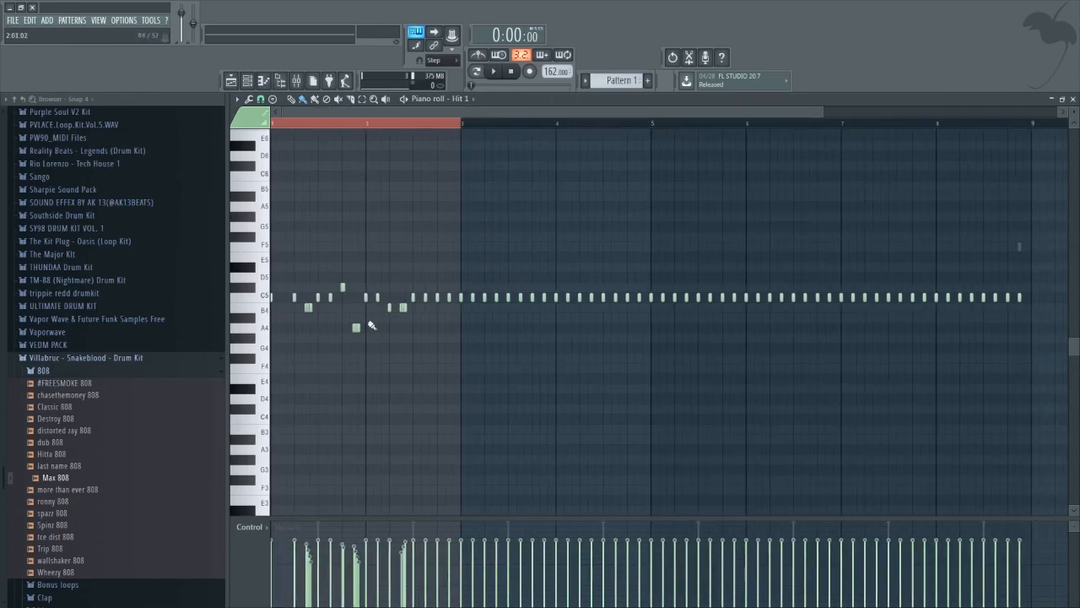
- Play back and look over the first two bars of the Hit 1 pattern and check the snap options
{"action": "scroll", "coordinate": [304, 472], "scroll_direction": "up", "scroll_amount": 3}
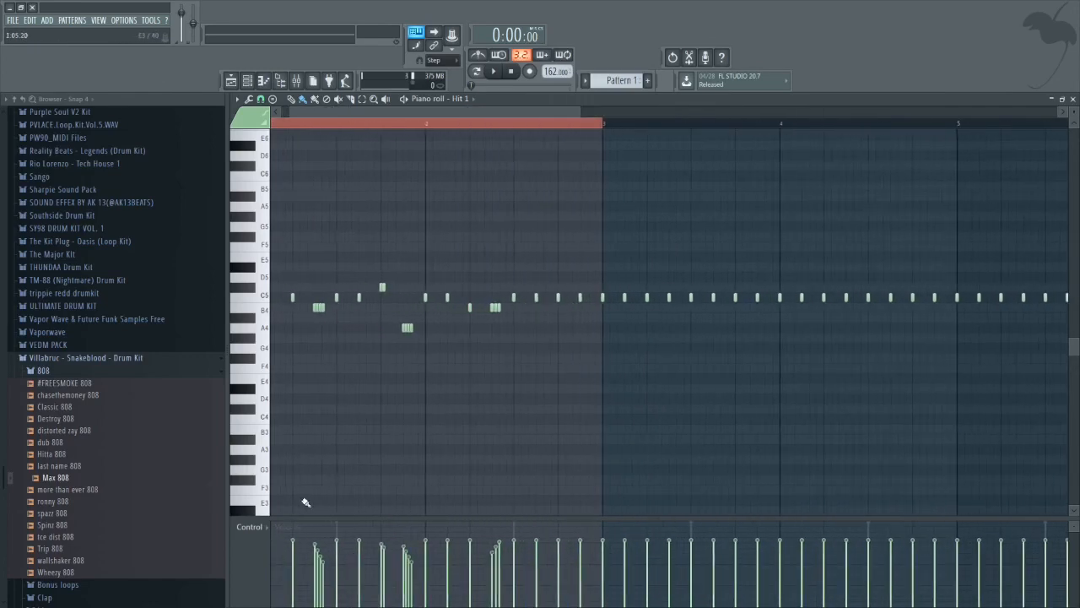
{"action": "scroll", "coordinate": [311, 397], "scroll_direction": "down", "scroll_amount": 2}
{"action": "scroll", "coordinate": [320, 391], "scroll_direction": "up", "scroll_amount": 2}
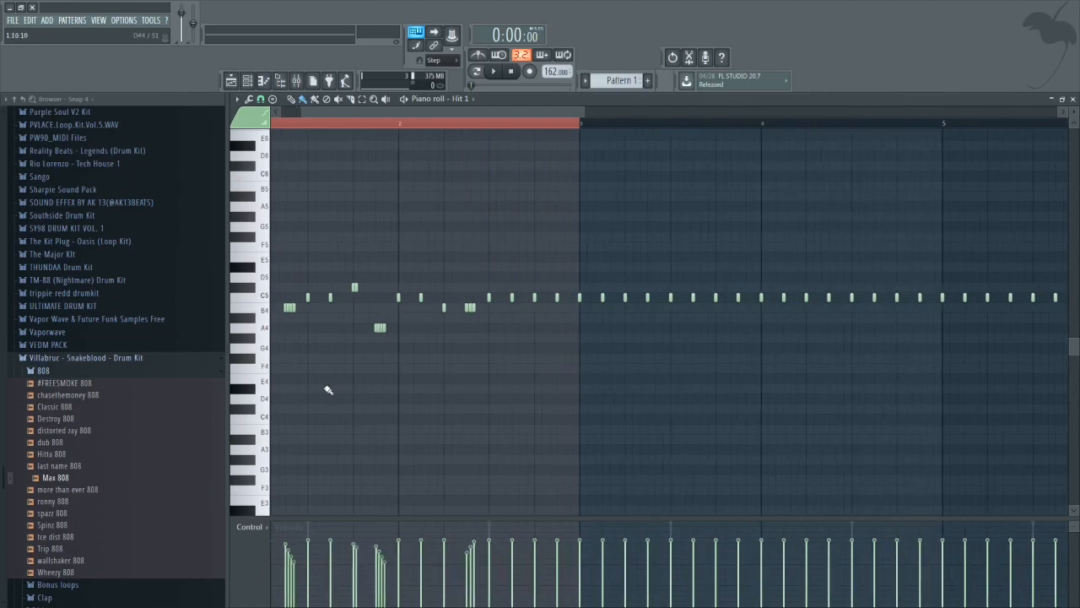
{"action": "left_click_drag", "start_coordinate": [311, 403], "coordinate": [423, 410]}
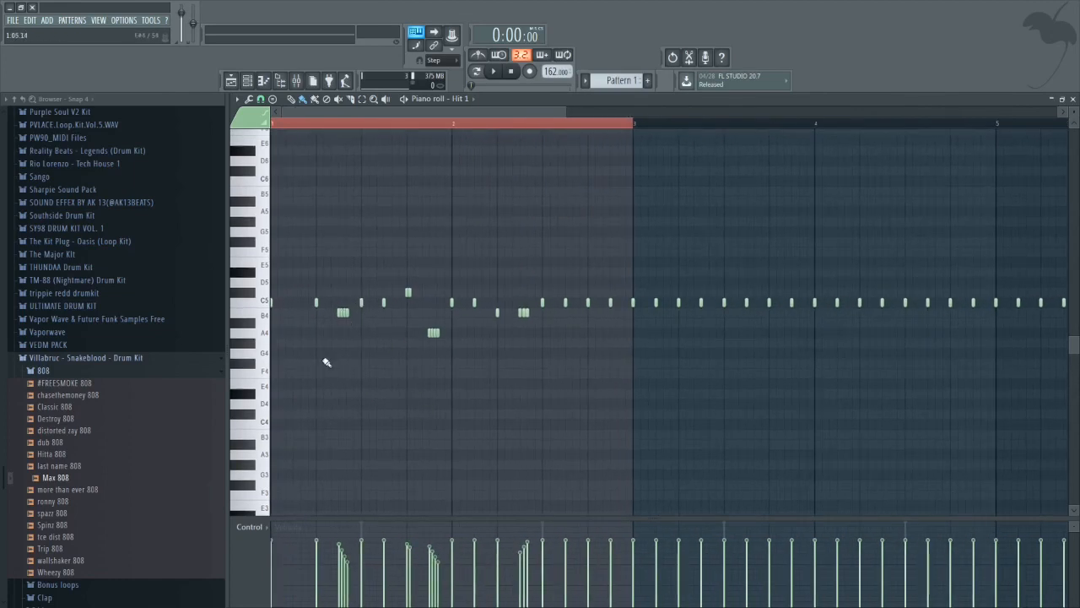
{"action": "scroll", "coordinate": [376, 381], "scroll_direction": "up", "scroll_amount": 1}
{"action": "scroll", "coordinate": [385, 355], "scroll_direction": "down", "scroll_amount": 2}
{"action": "key", "text": "space"}
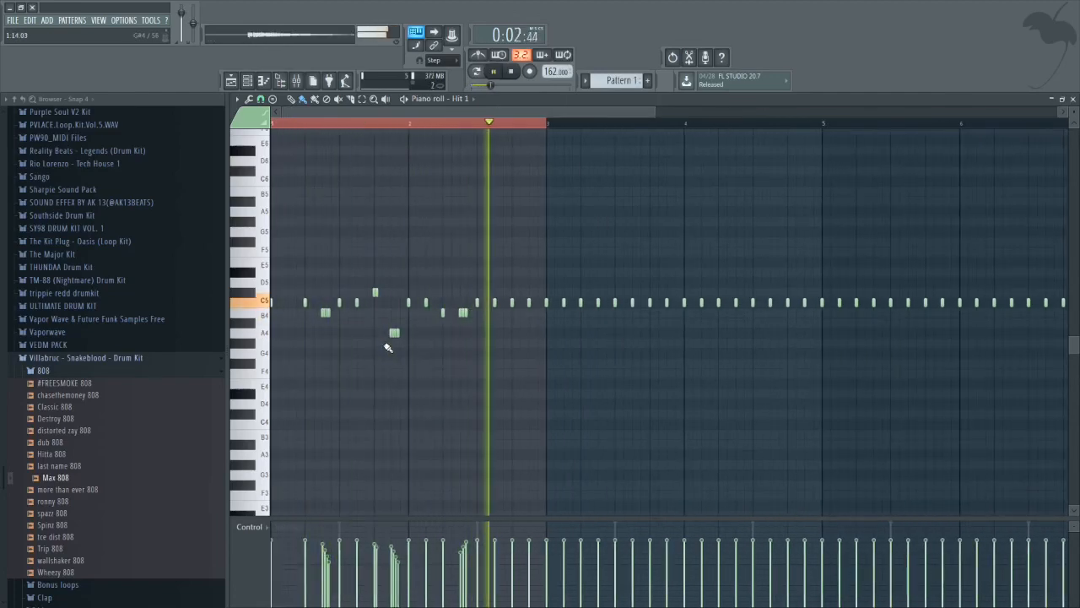
{"action": "key", "text": "space"}
{"action": "scroll", "coordinate": [441, 360], "scroll_direction": "down", "scroll_amount": 3}
{"action": "scroll", "coordinate": [345, 317], "scroll_direction": "up", "scroll_amount": 4}
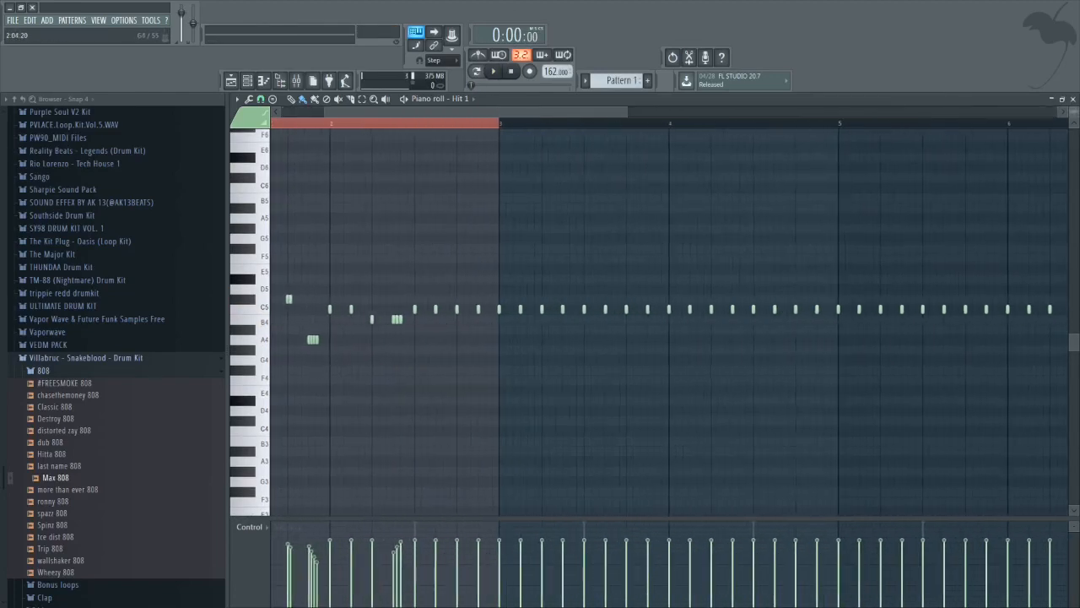
{"action": "scroll", "coordinate": [343, 346], "scroll_direction": "up", "scroll_amount": 2}
{"action": "left_click_drag", "start_coordinate": [415, 376], "coordinate": [525, 394]}
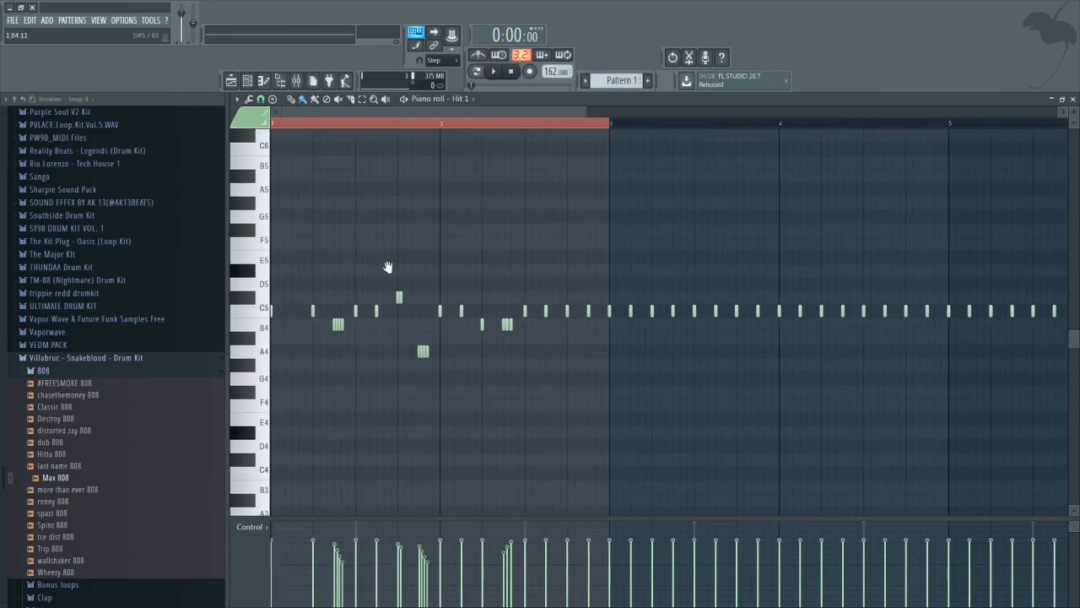
{"action": "left_click_drag", "start_coordinate": [388, 266], "coordinate": [376, 258]}
{"action": "left_click", "coordinate": [261, 99]}
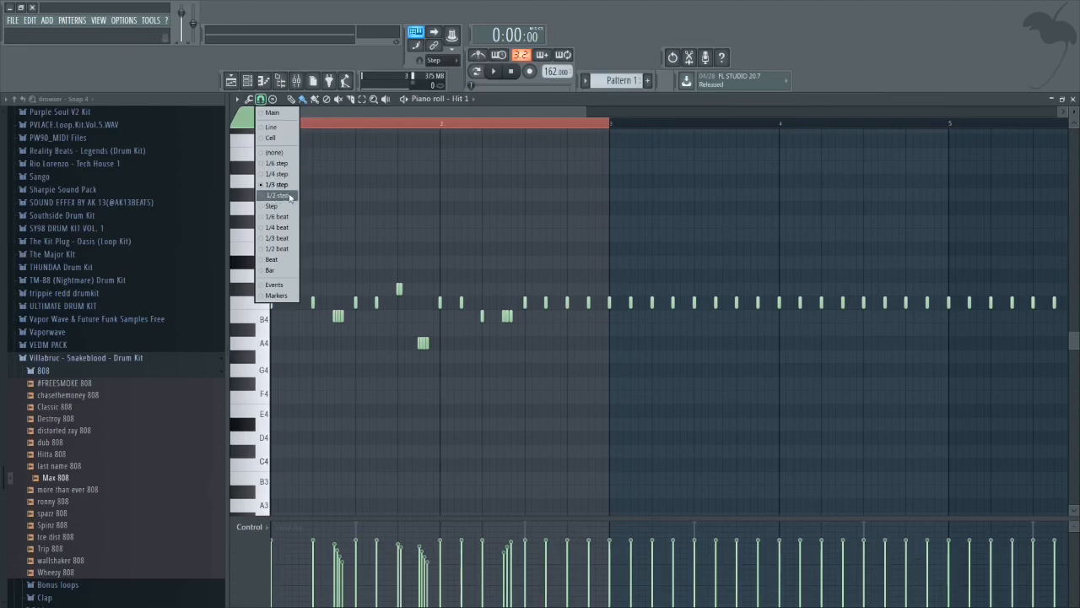
{"action": "left_click", "coordinate": [467, 215]}
- Clear the two-bar selection, replace the last C5 hit of bar 2 with a two-note B4 roll, and play the pattern
{"action": "scroll", "coordinate": [471, 225], "scroll_direction": "down", "scroll_amount": 6}
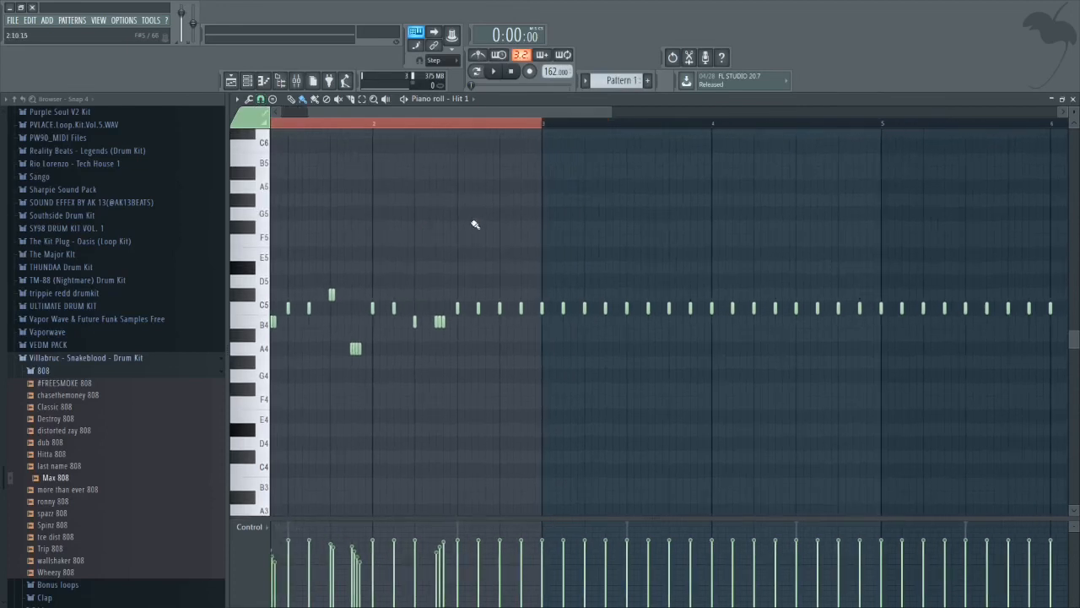
{"action": "key", "text": "space"}
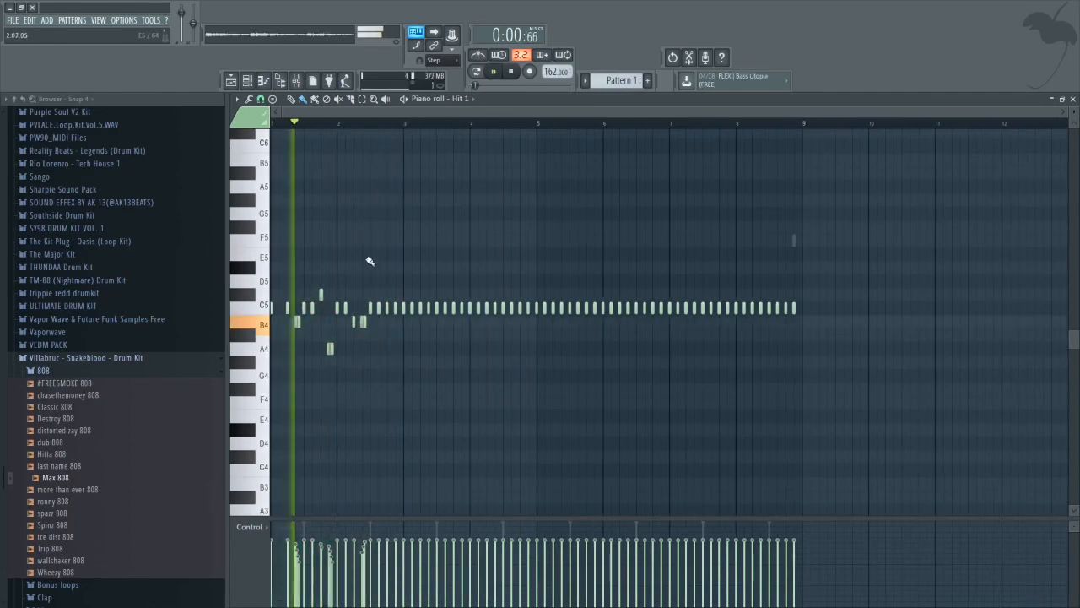
{"action": "scroll", "coordinate": [366, 258], "scroll_direction": "up", "scroll_amount": 5}
{"action": "right_click", "coordinate": [403, 308]}
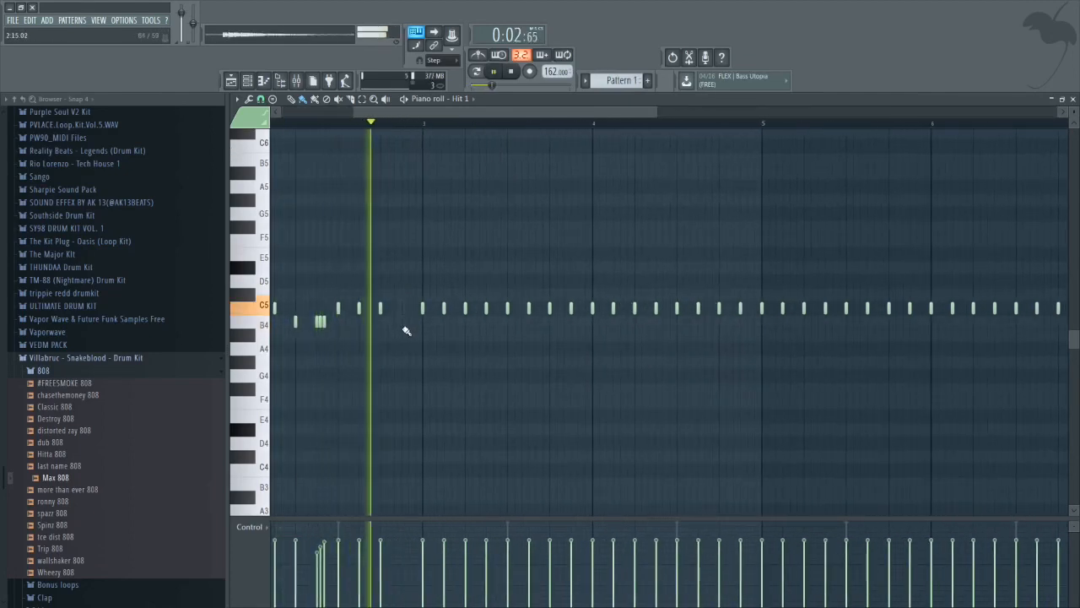
{"action": "mouse_move", "coordinate": [402, 324]}
{"action": "left_mouse_down"}
{"action": "mouse_move", "coordinate": [408, 334]}
{"action": "mouse_move", "coordinate": [562, 291]}
{"action": "mouse_move", "coordinate": [593, 295]}
{"action": "left_mouse_up"}
{"action": "key", "text": "space"}
{"action": "scroll", "coordinate": [408, 334], "scroll_direction": "down", "scroll_amount": 5}
{"action": "key", "text": "space"}
{"action": "scroll", "coordinate": [437, 330], "scroll_direction": "up", "scroll_amount": 1}
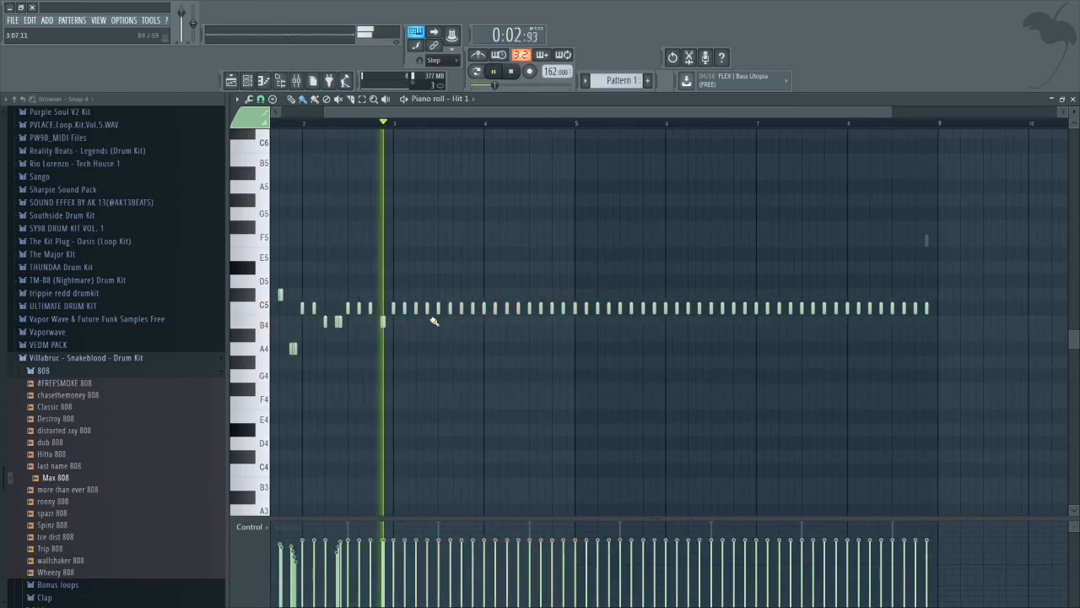
- Add B4, A4 and A#4 rolls with sloped velocities to bars 3 and 4 and remove the hits from bars 5 to 8
{"action": "scroll", "coordinate": [438, 329], "scroll_direction": "down", "scroll_amount": 2}
{"action": "left_click_drag", "start_coordinate": [402, 290], "coordinate": [759, 315]}
{"action": "left_click_drag", "start_coordinate": [759, 317], "coordinate": [808, 307]}
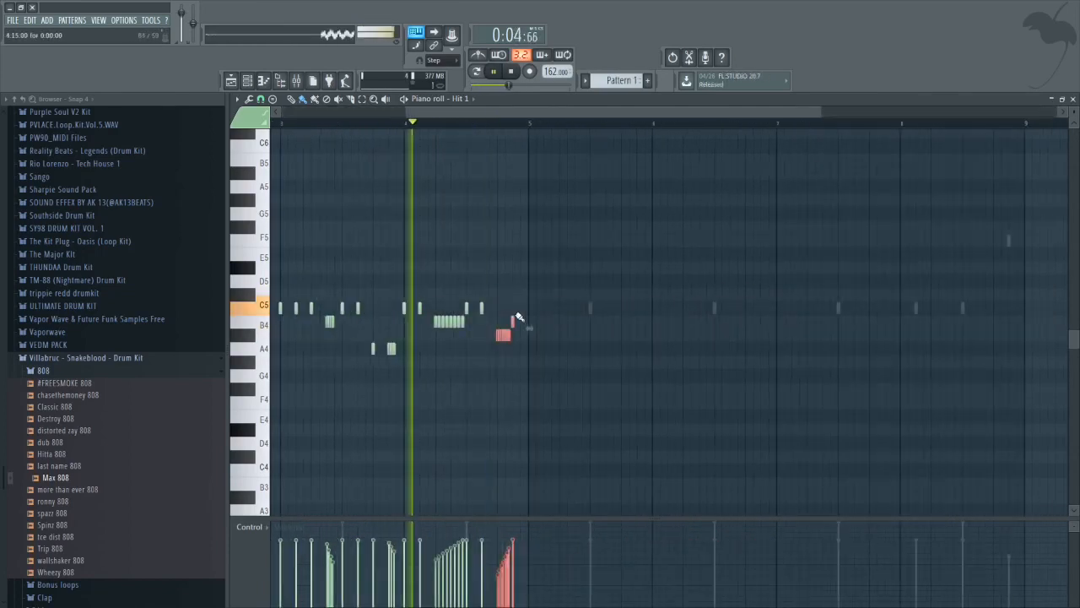
- Replace the final B4 hit of bar 4 with a C5 hit and play the four-bar pattern
{"action": "scroll", "coordinate": [514, 318], "scroll_direction": "up", "scroll_amount": 2}
{"action": "right_click", "coordinate": [514, 324]}
{"action": "key", "text": "space"}
{"action": "left_click", "coordinate": [514, 309]}
{"action": "key", "text": "space"}
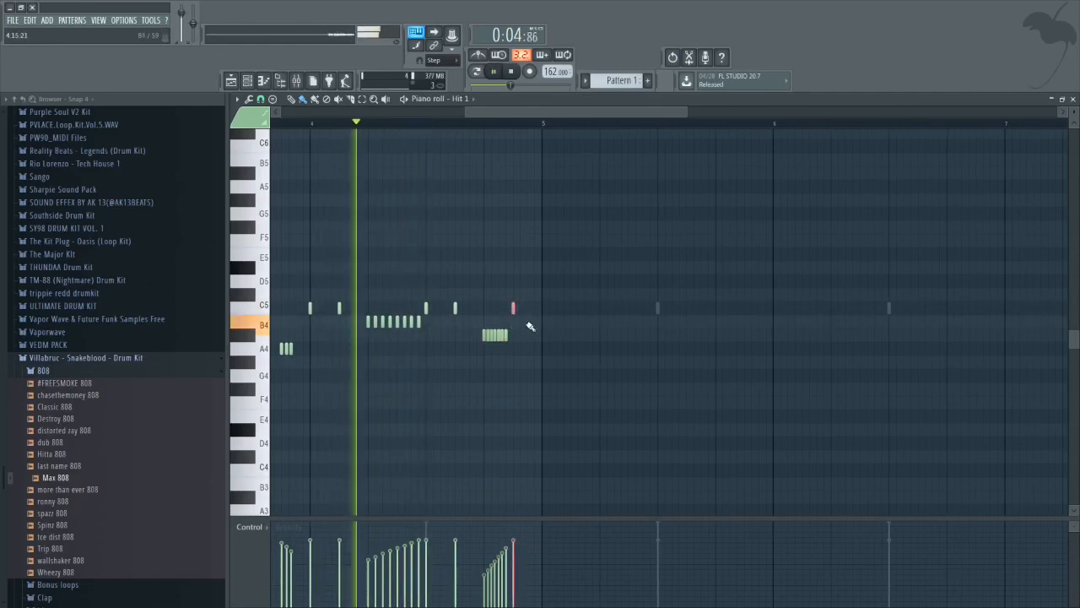
{"action": "scroll", "coordinate": [502, 324], "scroll_direction": "down", "scroll_amount": 3}
{"action": "key", "text": "space"}
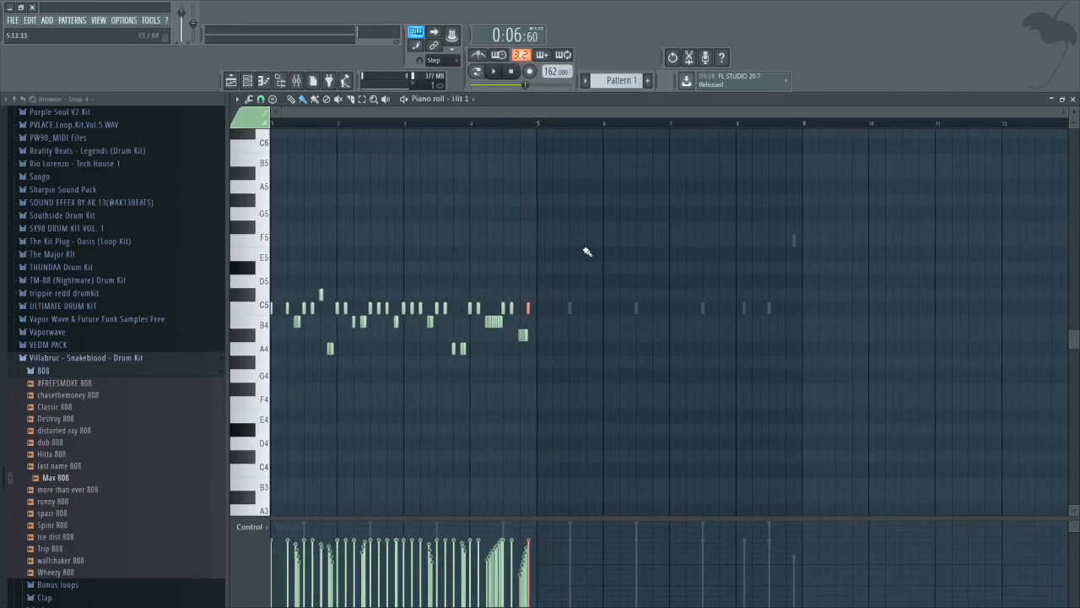
- Copy the Hit 1 notes of bars 1 to 4 into bars 5 to 8 and play them
{"action": "left_click_drag", "start_coordinate": [576, 247], "coordinate": [271, 424]}
{"action": "left_click_drag", "start_coordinate": [287, 307], "coordinate": [552, 278]}
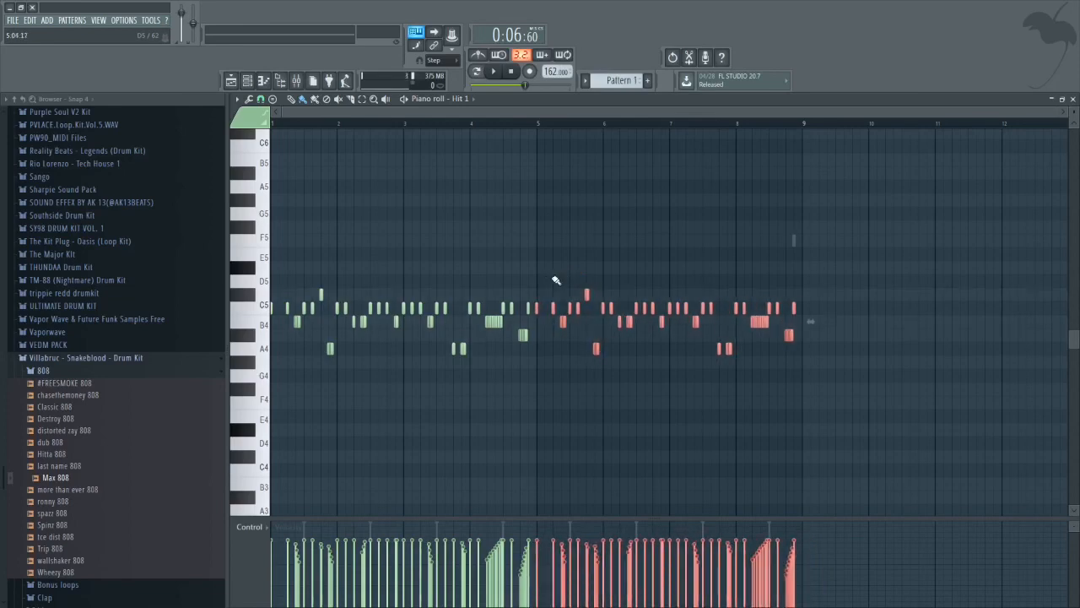
{"action": "key", "text": "space"}
- Open the Rack Kick1 piano roll, add a C5 kick on step 11 of bar 1, and play the pattern
{"action": "key", "text": "F6"}
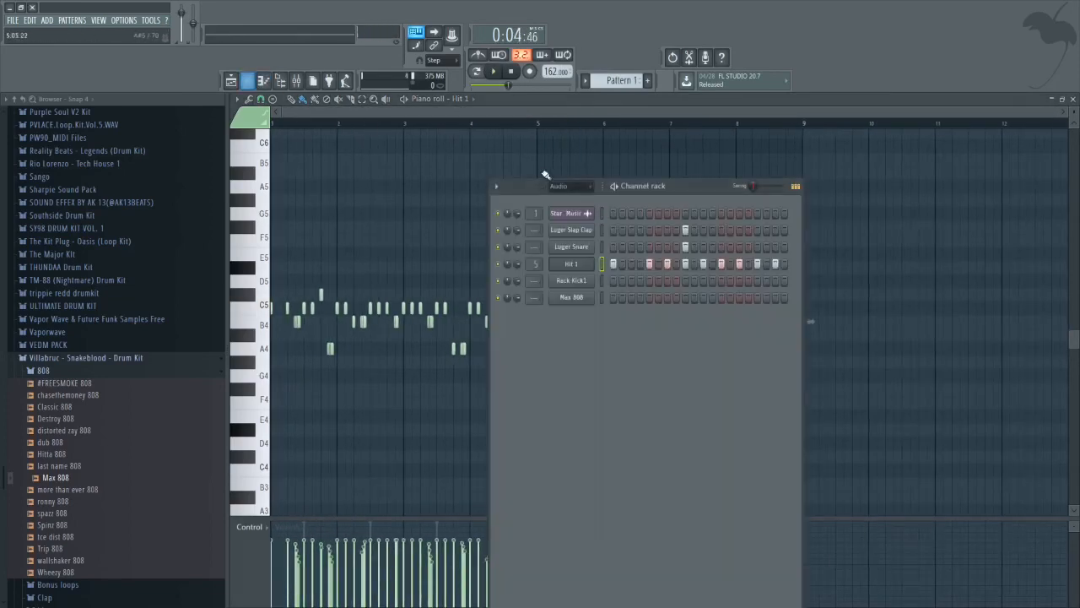
{"action": "right_click", "coordinate": [577, 286]}
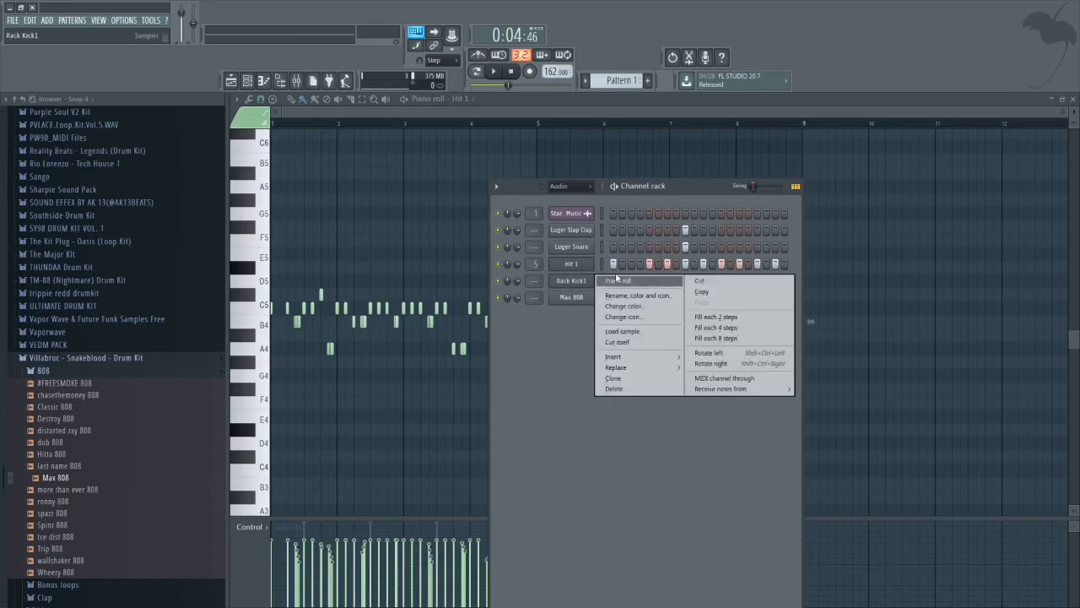
{"action": "left_click", "coordinate": [566, 345]}
{"action": "right_click", "coordinate": [581, 281]}
{"action": "left_click", "coordinate": [618, 280]}
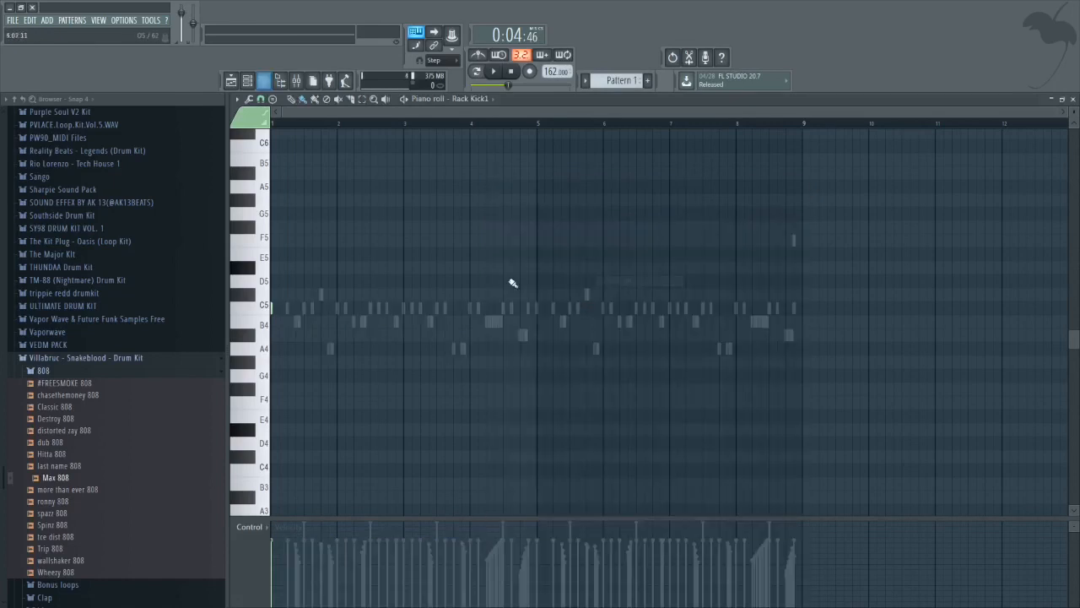
{"action": "scroll", "coordinate": [287, 350], "scroll_direction": "up", "scroll_amount": 4}
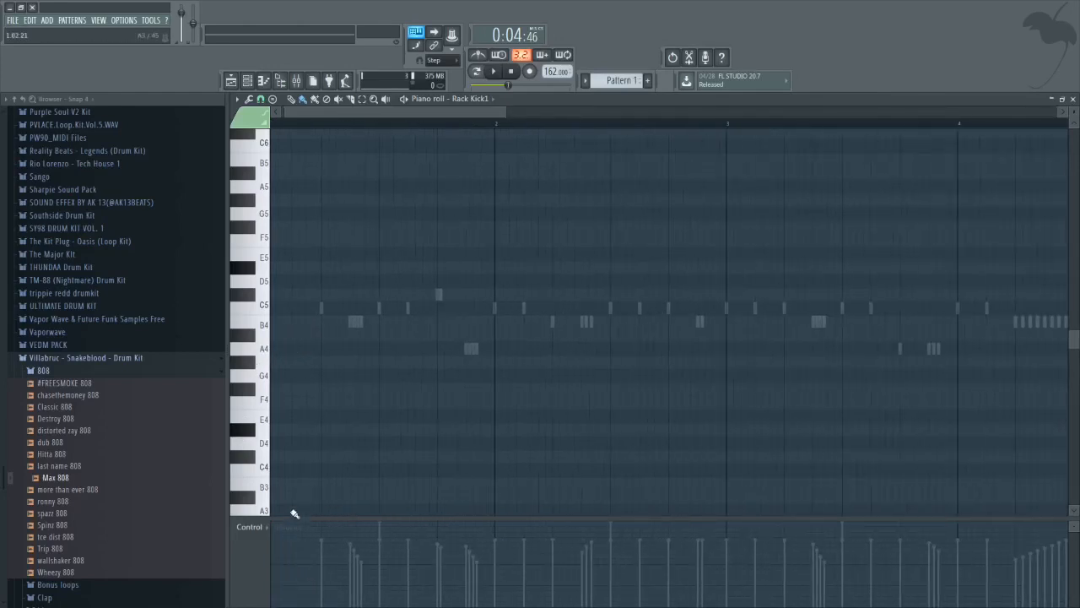
{"action": "scroll", "coordinate": [287, 512], "scroll_direction": "up", "scroll_amount": 1}
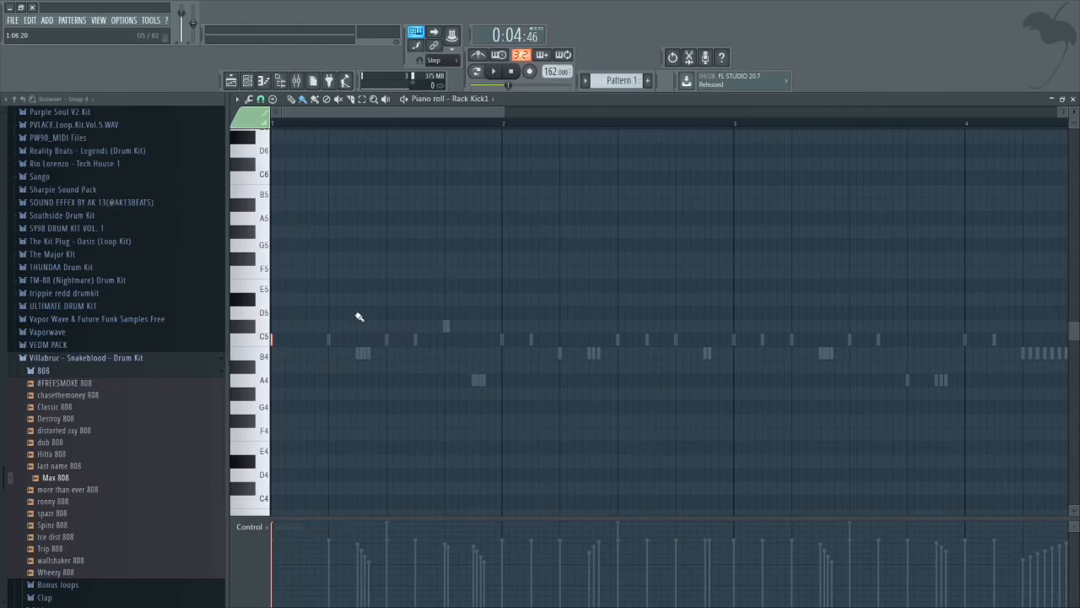
{"action": "left_click", "coordinate": [415, 341]}
{"action": "key", "text": "space"}
{"action": "key", "text": "space"}
- Play the kick pattern from the start and add a C5 kick on step 5 of bar 2
{"action": "left_click_drag", "start_coordinate": [287, 132], "coordinate": [273, 129]}
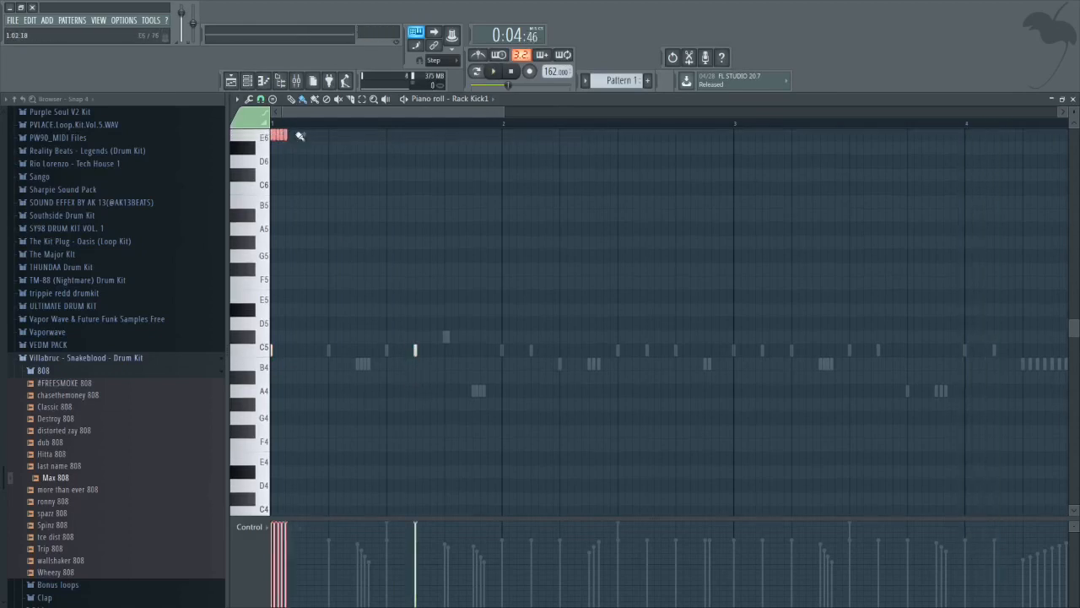
{"action": "right_click", "coordinate": [274, 137]}
{"action": "left_click", "coordinate": [274, 126]}
{"action": "key", "text": "space"}
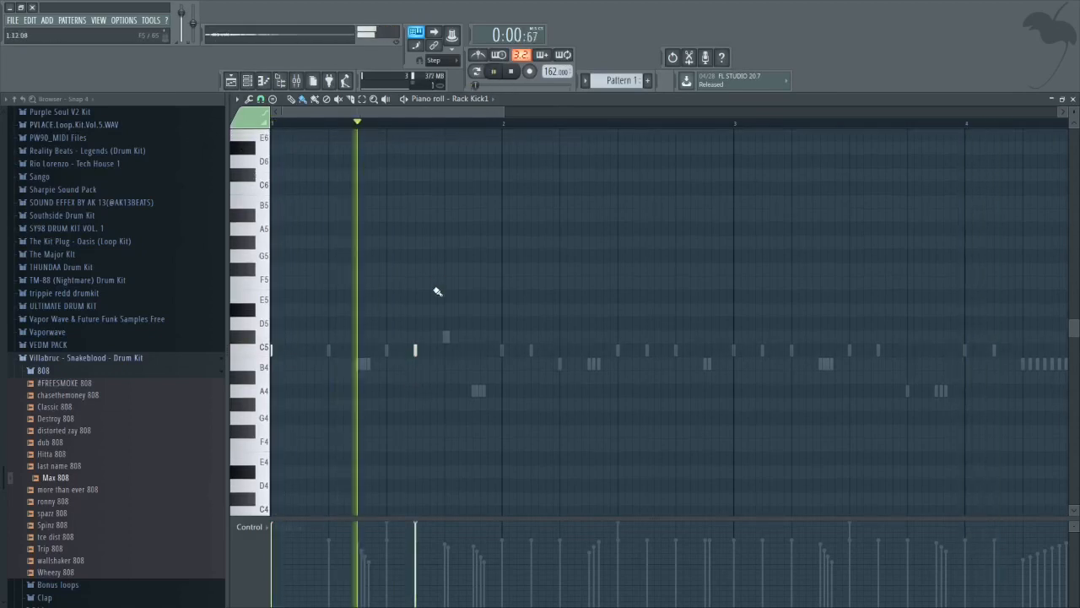
{"action": "key", "text": "space"}
{"action": "scroll", "coordinate": [383, 292], "scroll_direction": "down", "scroll_amount": 4}
{"action": "key", "text": "space"}
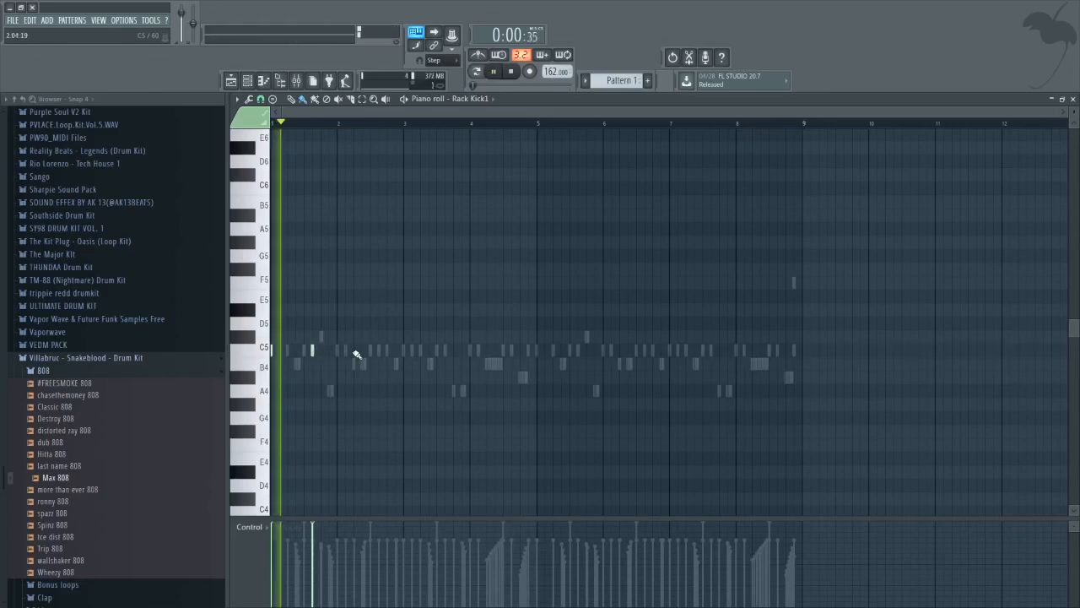
{"action": "left_click", "coordinate": [356, 349]}
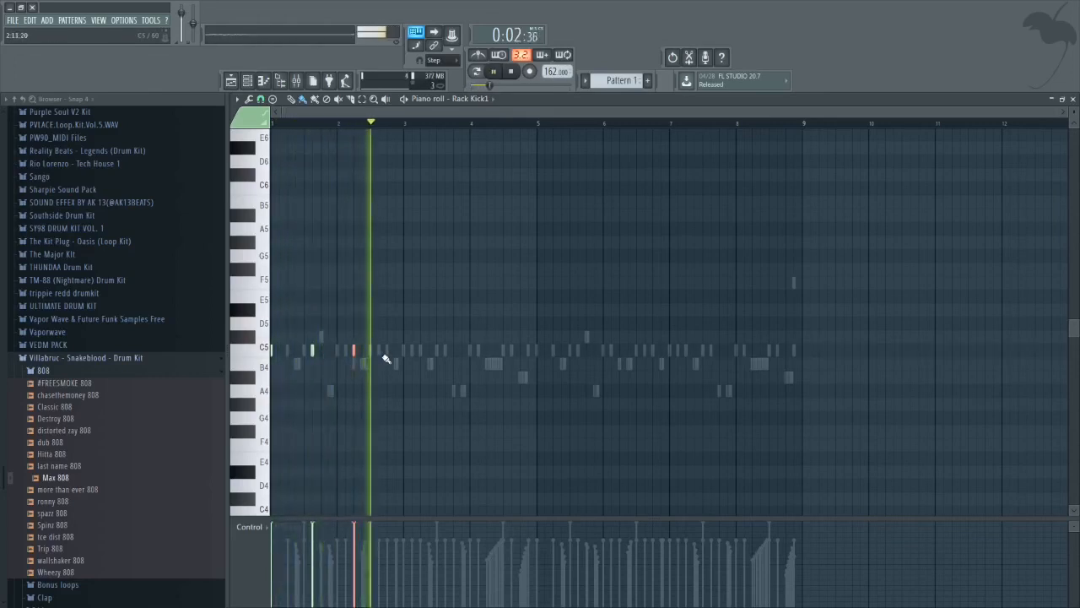
{"action": "key", "text": "space"}
{"action": "key", "text": "space"}
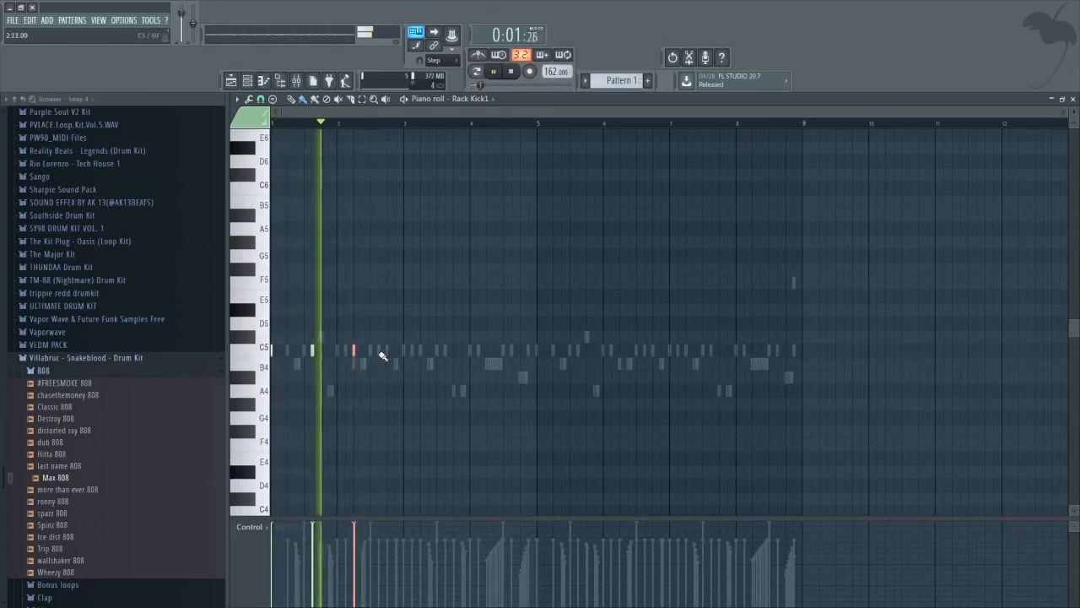
- Copy the three kicks of bars 1 and 2 into bars 3 and 4 and play the pattern
{"action": "left_click_drag", "start_coordinate": [388, 337], "coordinate": [255, 376]}
{"action": "key", "text": "space"}
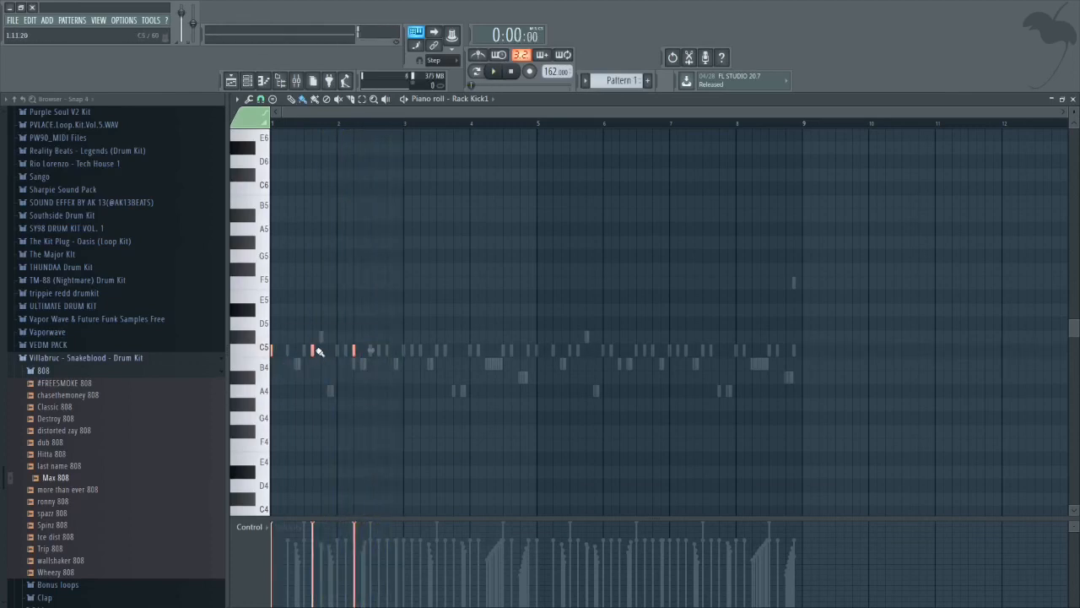
{"action": "left_click_drag", "start_coordinate": [314, 351], "coordinate": [444, 343]}
{"action": "key", "text": "space"}
{"action": "scroll", "coordinate": [414, 360], "scroll_direction": "up", "scroll_amount": 3}
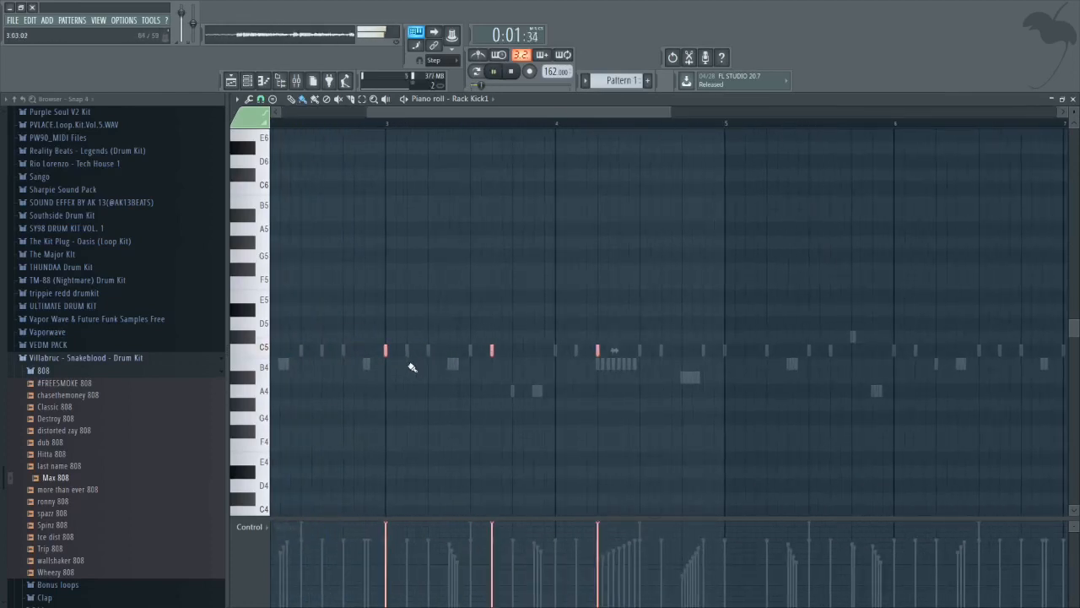
- Deselect the copied kicks and add a C5 kick on step 11 of bar 4 during playback
{"action": "scroll", "coordinate": [409, 366], "scroll_direction": "down", "scroll_amount": 2}
{"action": "left_click", "coordinate": [469, 310], "text": "ctrl"}
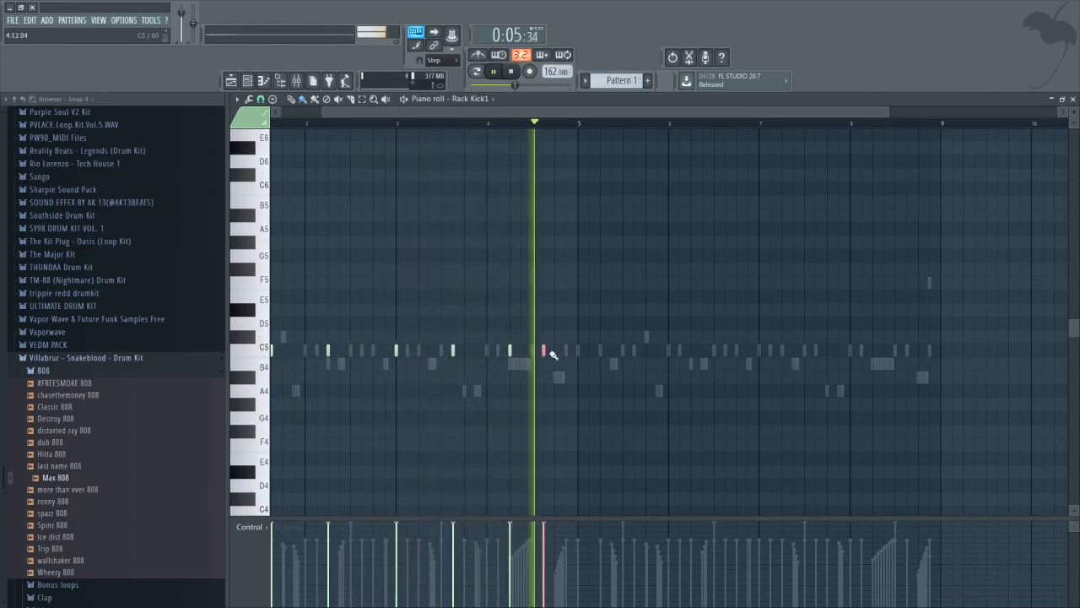
{"action": "scroll", "coordinate": [555, 356], "scroll_direction": "down", "scroll_amount": 1}
{"action": "key", "text": "space"}
- Copy the kicks of bars 1 to 4 into bars 5 to 8 and clear the selection
{"action": "left_click_drag", "start_coordinate": [546, 318], "coordinate": [253, 413]}
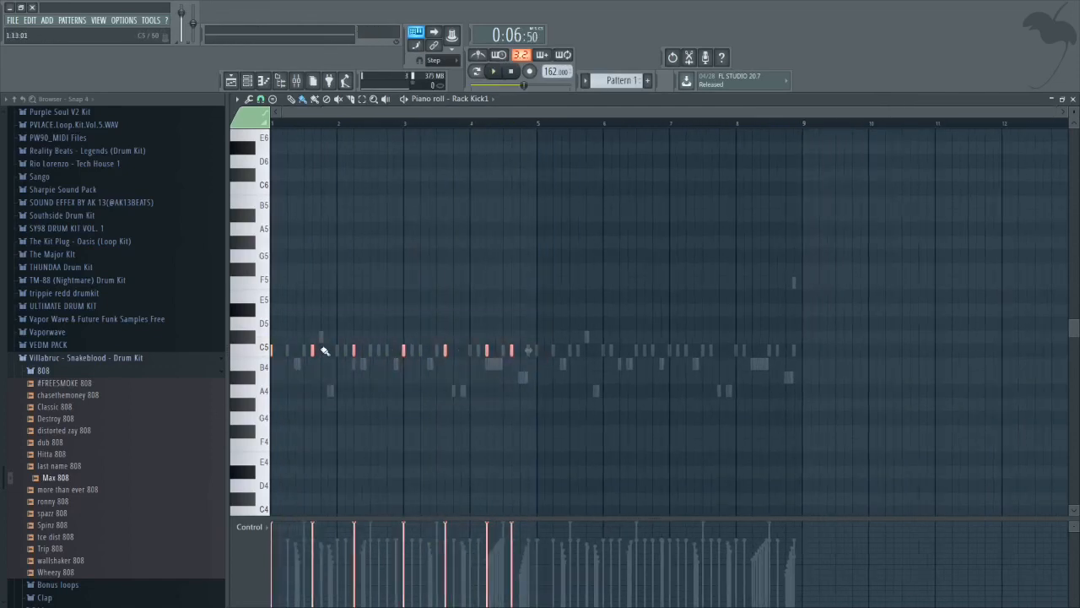
{"action": "left_click_drag", "start_coordinate": [313, 351], "coordinate": [578, 349]}
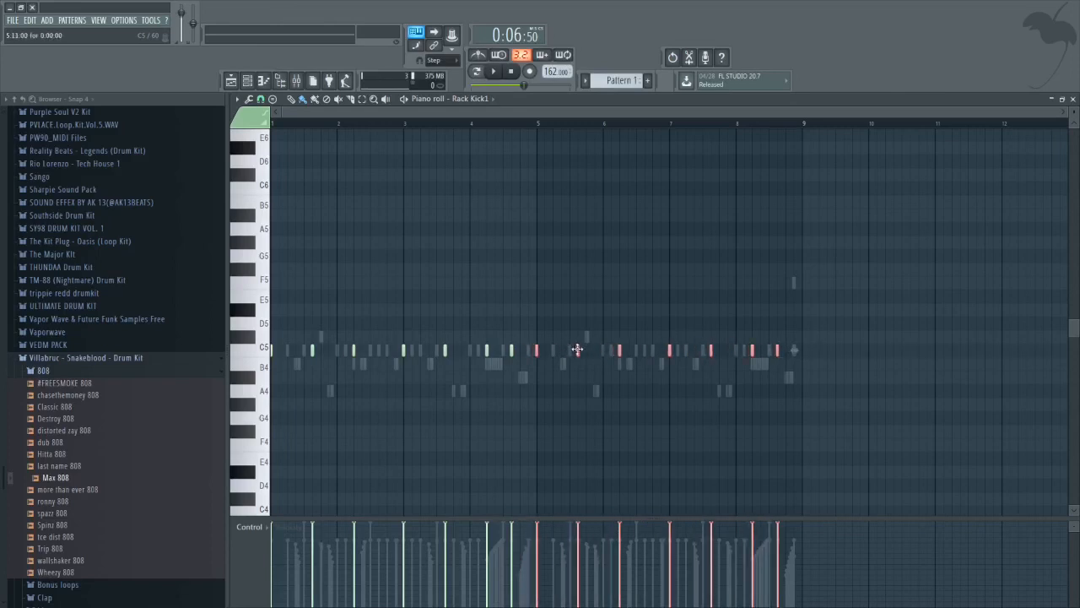
{"action": "left_click", "coordinate": [717, 283]}
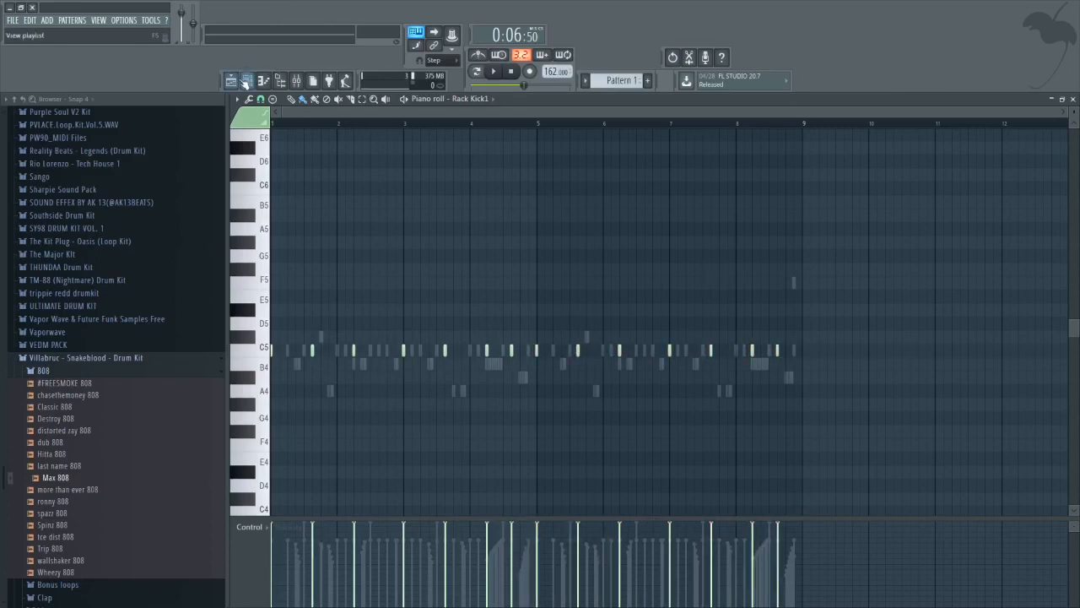
- Solo the guitar loop's track in the playlist
{"action": "left_click", "coordinate": [246, 81]}
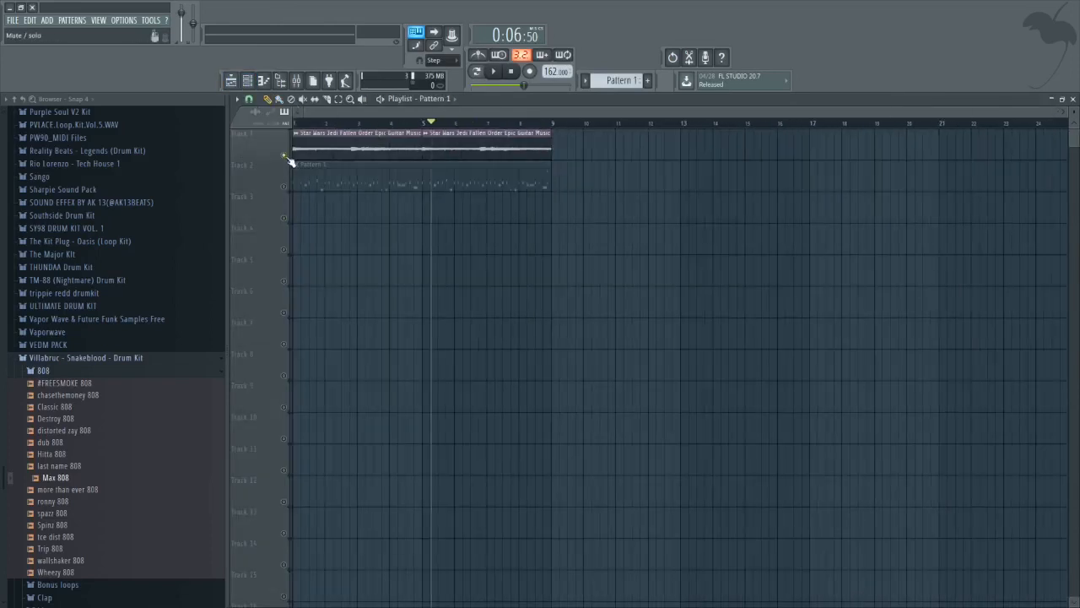
{"action": "key", "text": "space"}
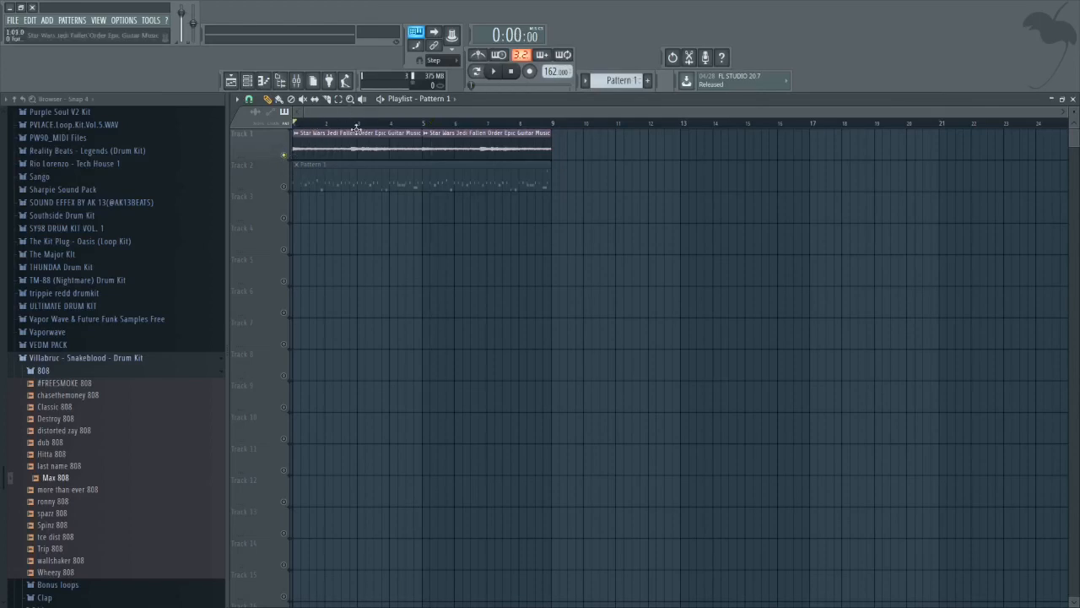
{"action": "left_click", "coordinate": [298, 81]}
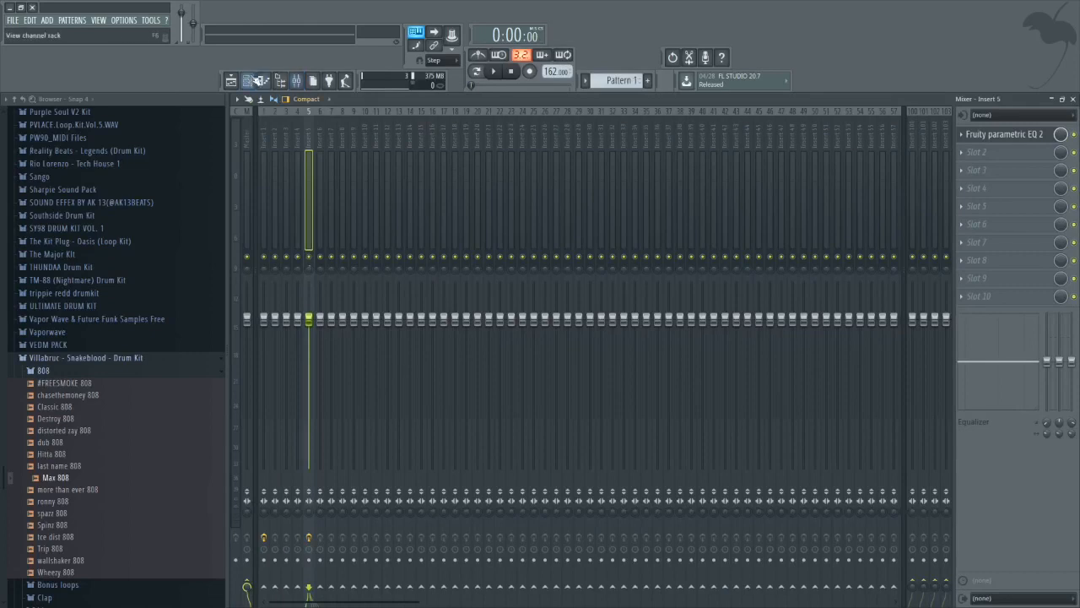
{"action": "left_click", "coordinate": [253, 81]}
{"action": "right_click", "coordinate": [574, 298]}
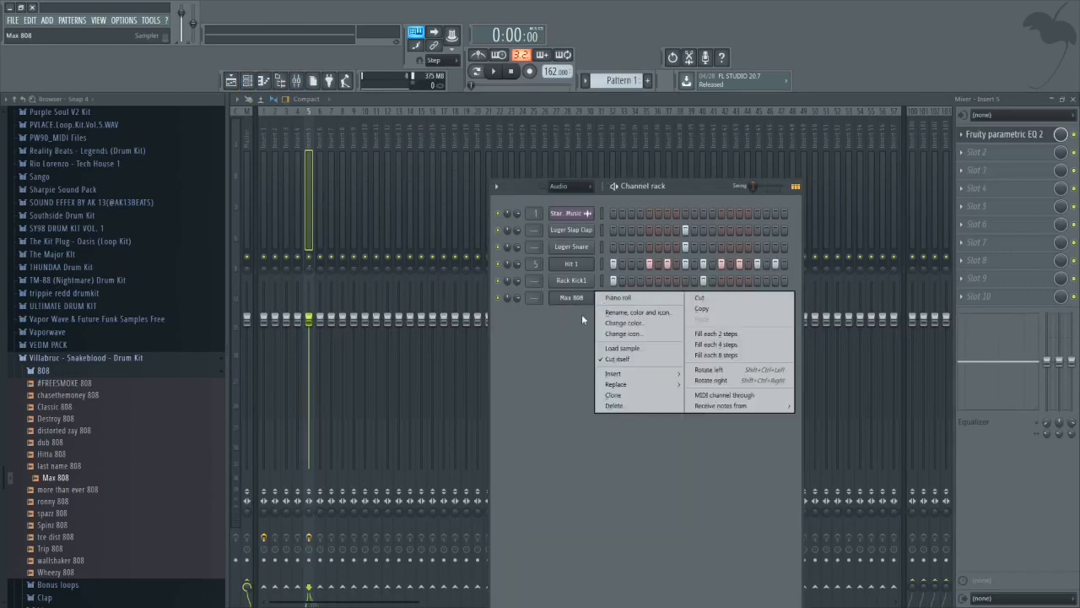
{"action": "left_click", "coordinate": [557, 330]}
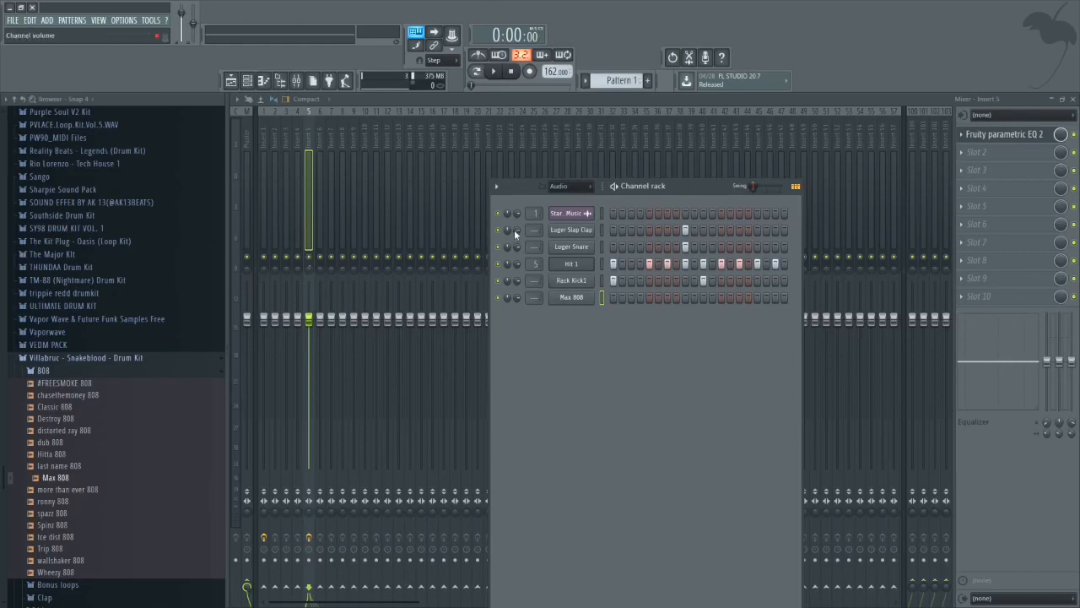
- Load Edison into the first effect slot of the Master mixer track
{"action": "left_click", "coordinate": [243, 198]}
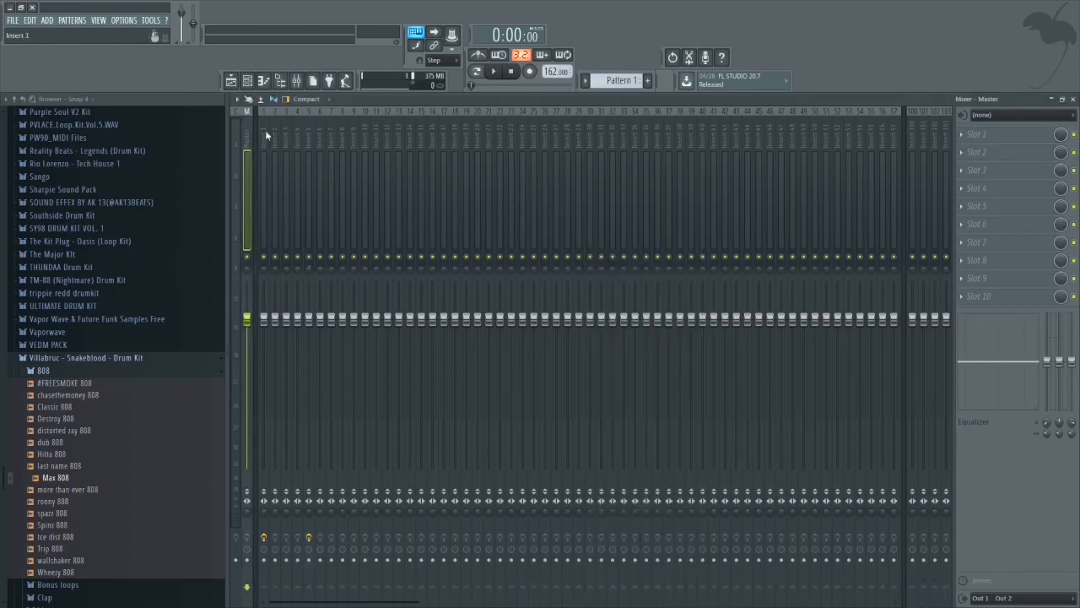
{"action": "left_click", "coordinate": [247, 81]}
{"action": "left_click", "coordinate": [230, 80]}
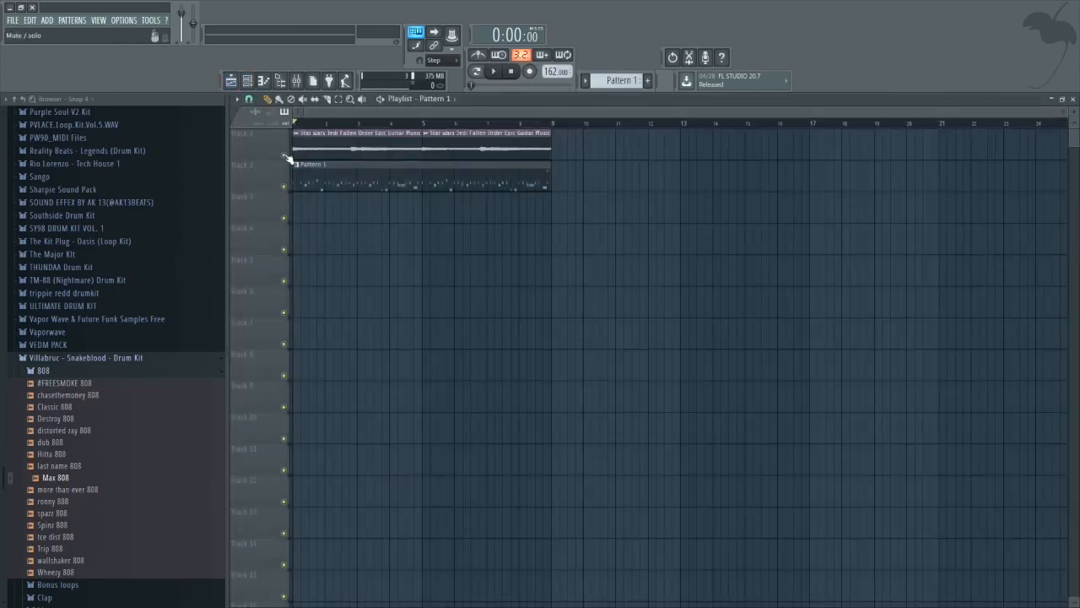
{"action": "key", "text": "F9"}
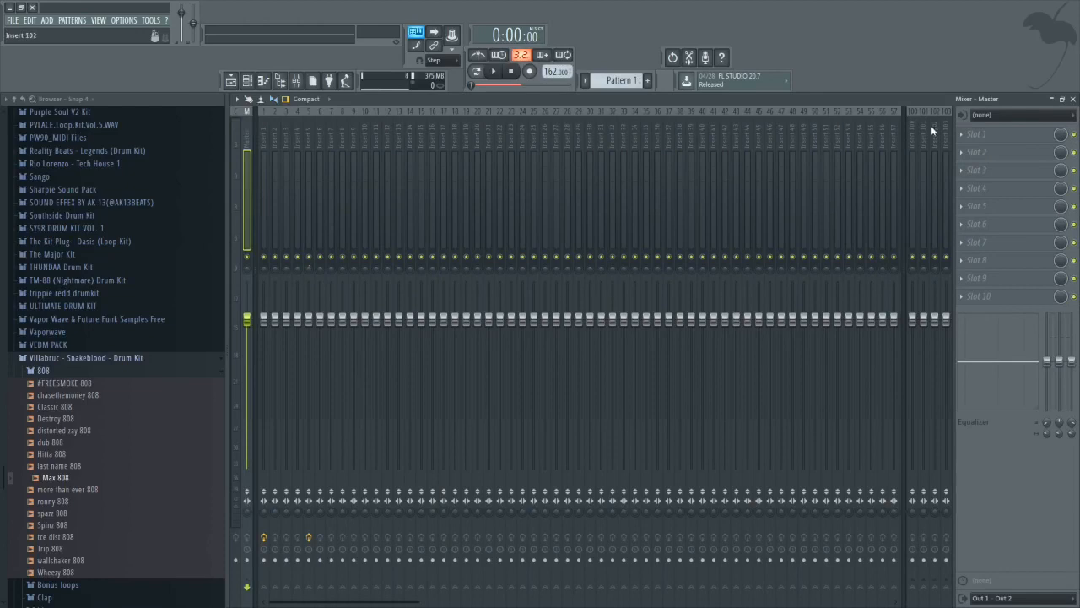
{"action": "left_click", "coordinate": [984, 135]}
{"action": "left_click", "coordinate": [937, 79]}
{"action": "type", "text": "ed"}
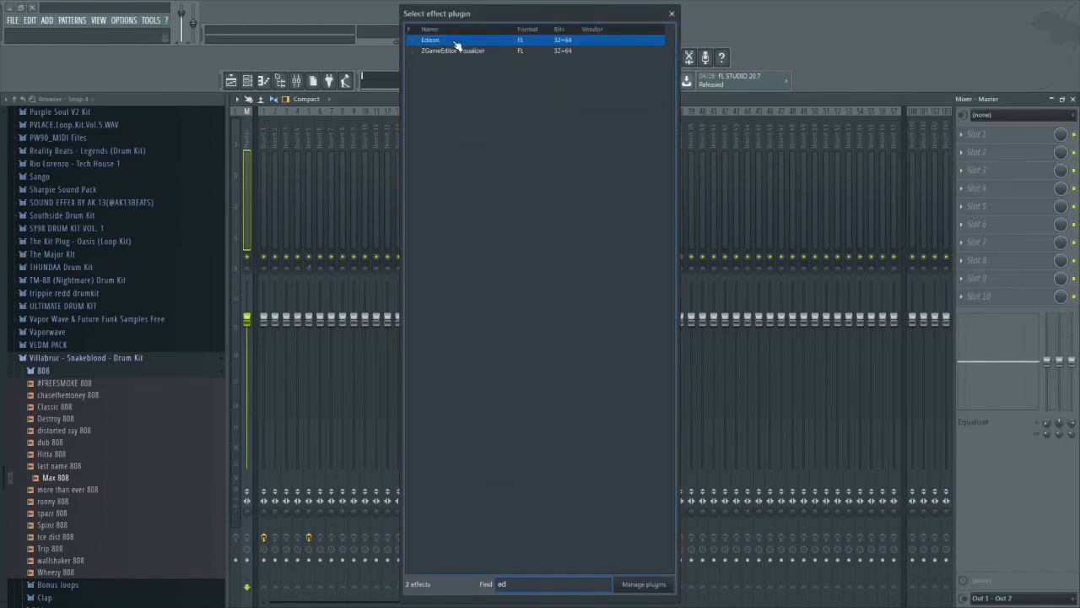
{"action": "double_click", "coordinate": [455, 45]}
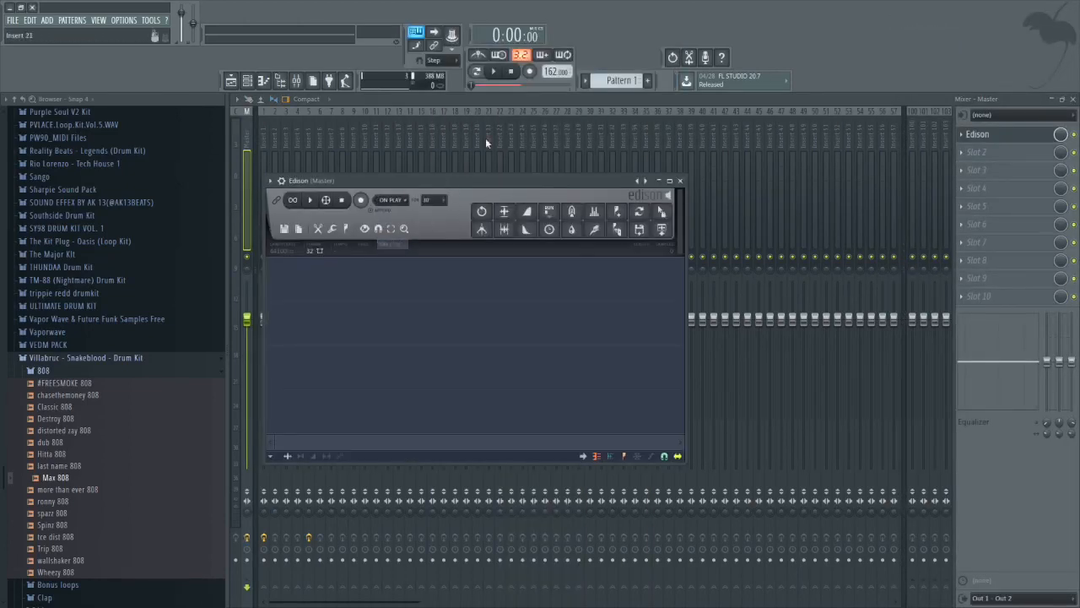
- Record the playback into Edison and remove the section after the second Song jump marker
{"action": "left_click", "coordinate": [494, 71]}
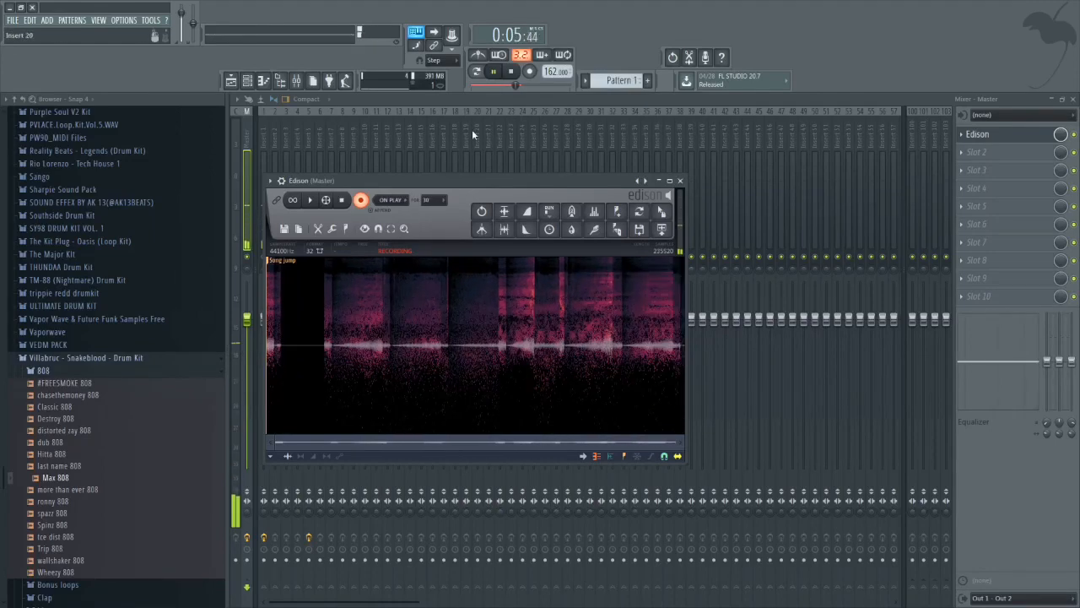
{"action": "left_click", "coordinate": [494, 72]}
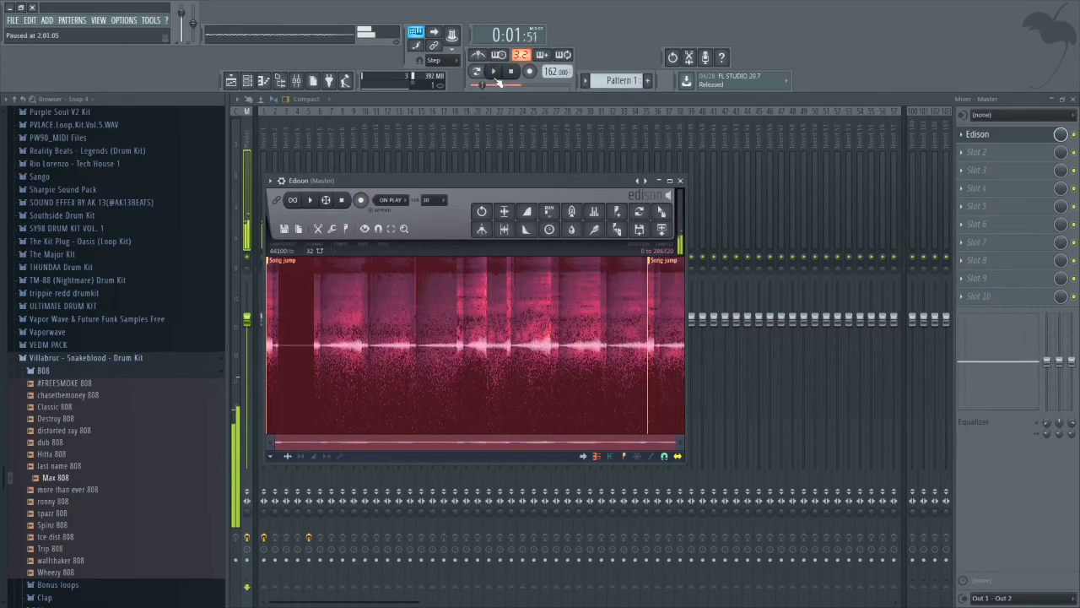
{"action": "left_click", "coordinate": [667, 265]}
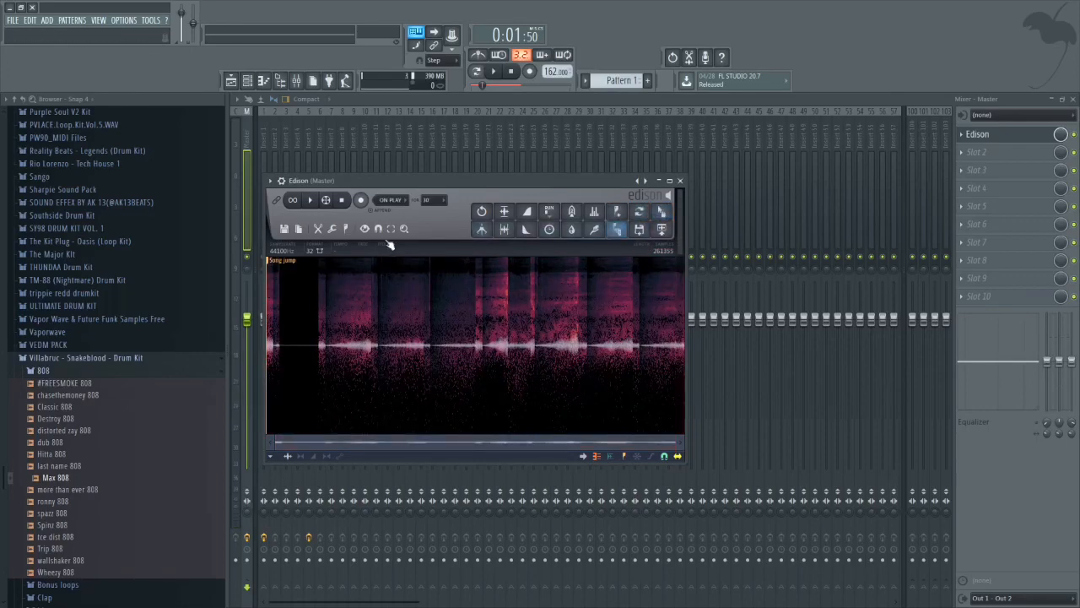
- Detect the pitch regions of the Edison recording and examine the note markers along it
{"action": "left_click", "coordinate": [348, 230]}
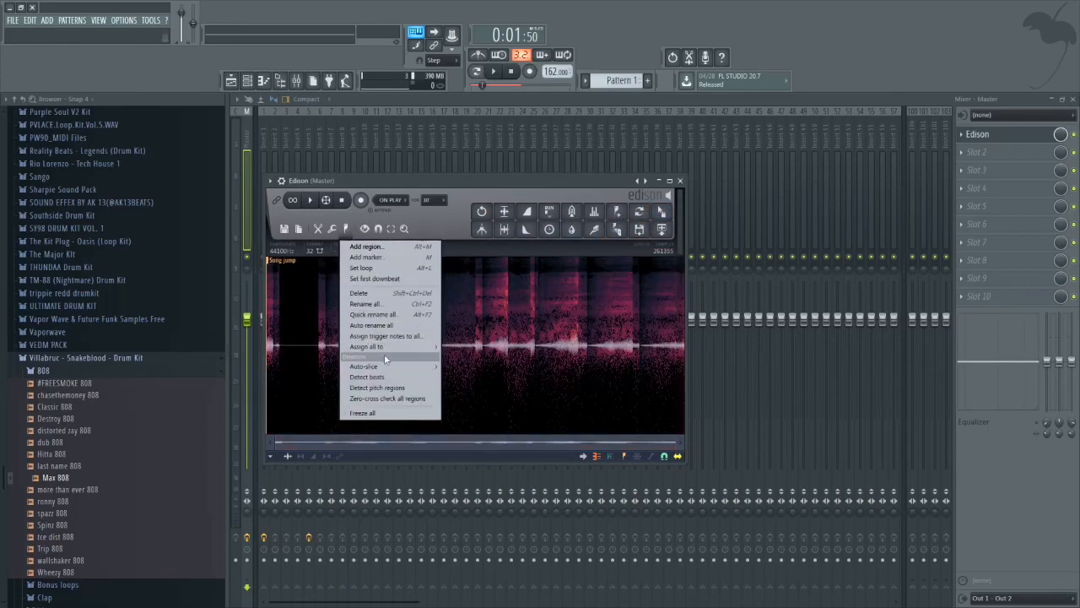
{"action": "left_click", "coordinate": [378, 388]}
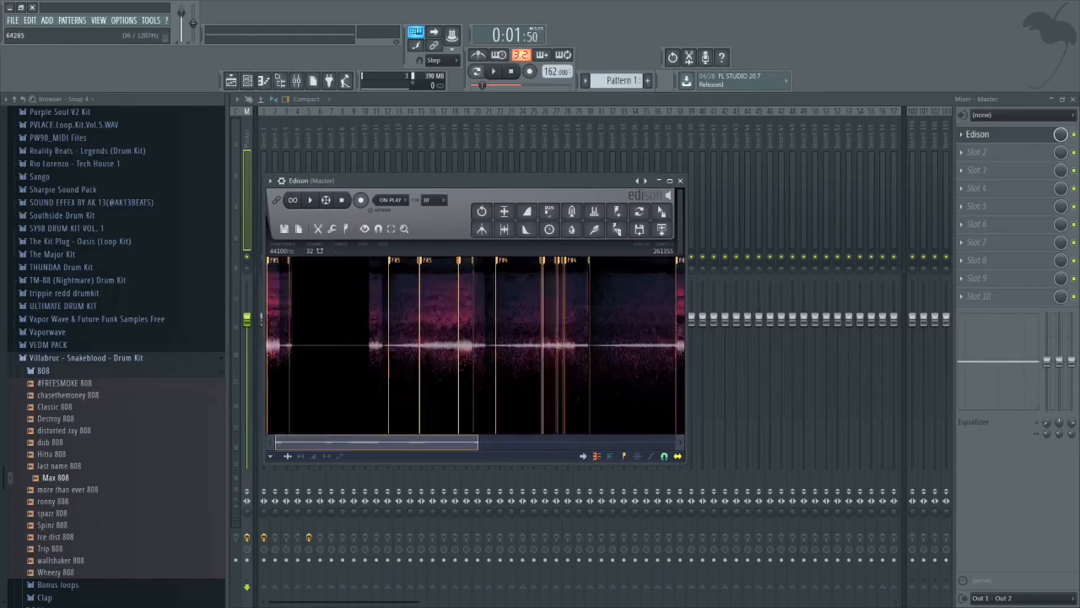
{"action": "scroll", "coordinate": [383, 343], "scroll_direction": "up", "scroll_amount": 2}
{"action": "scroll", "coordinate": [331, 322], "scroll_direction": "up", "scroll_amount": 4}
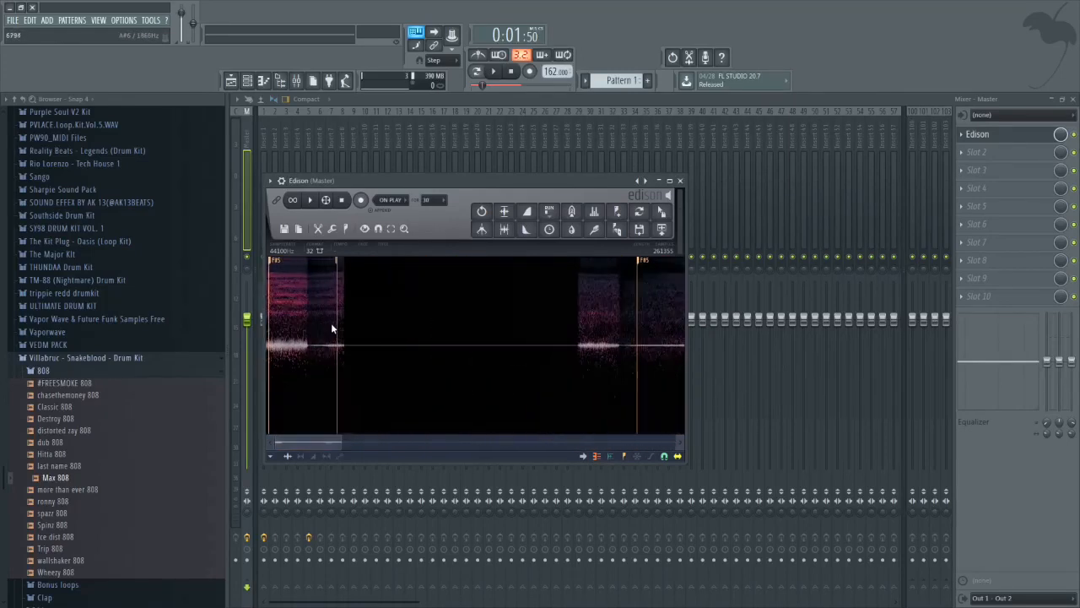
{"action": "scroll", "coordinate": [329, 324], "scroll_direction": "down", "scroll_amount": 3}
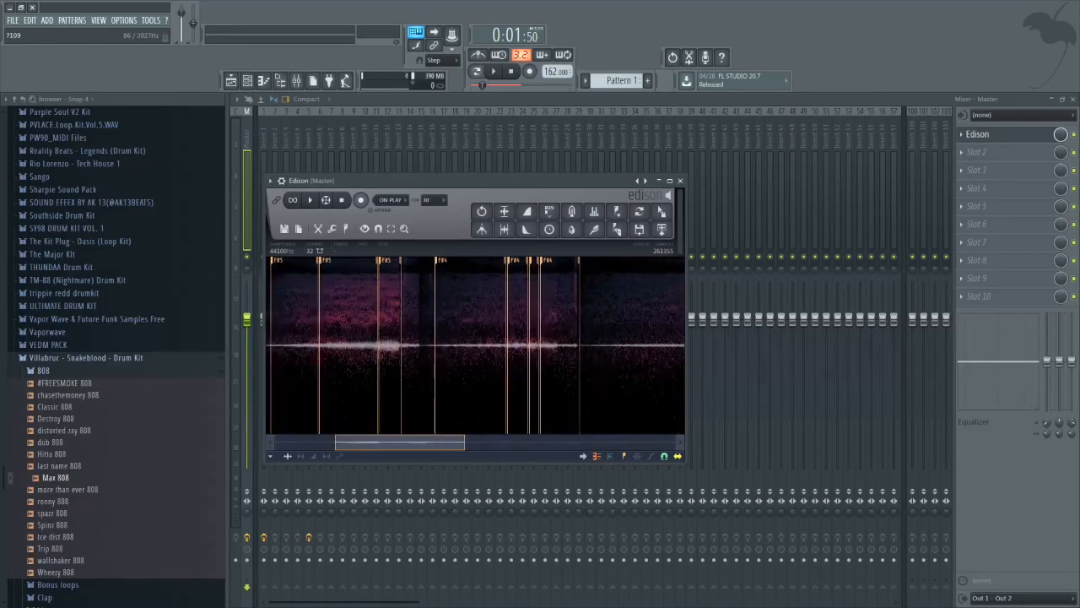
{"action": "scroll", "coordinate": [329, 324], "scroll_direction": "down", "scroll_amount": 4}
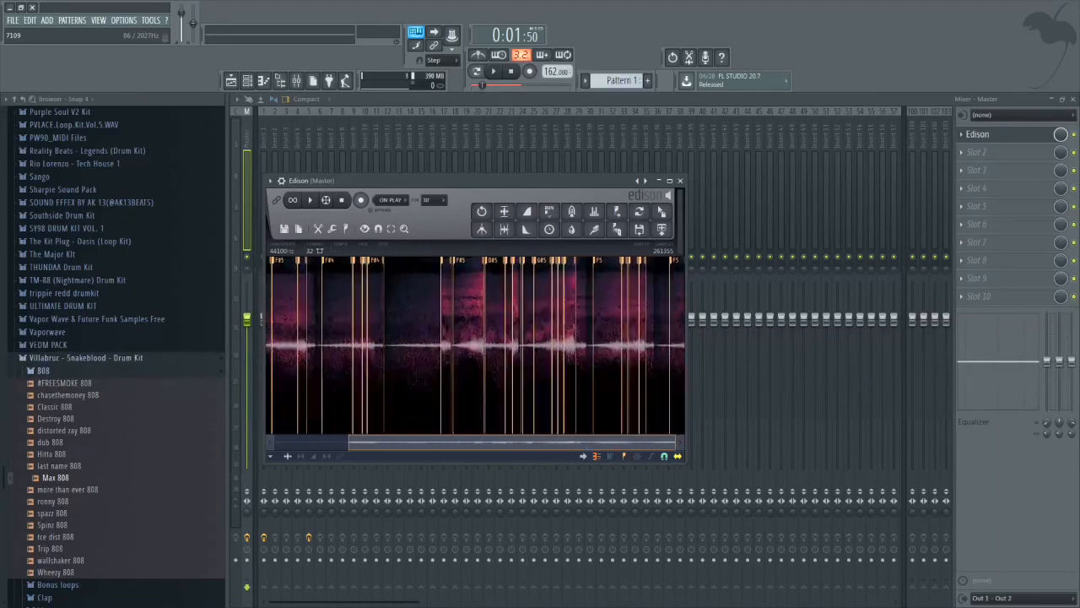
{"action": "scroll", "coordinate": [329, 324], "scroll_direction": "up", "scroll_amount": 4}
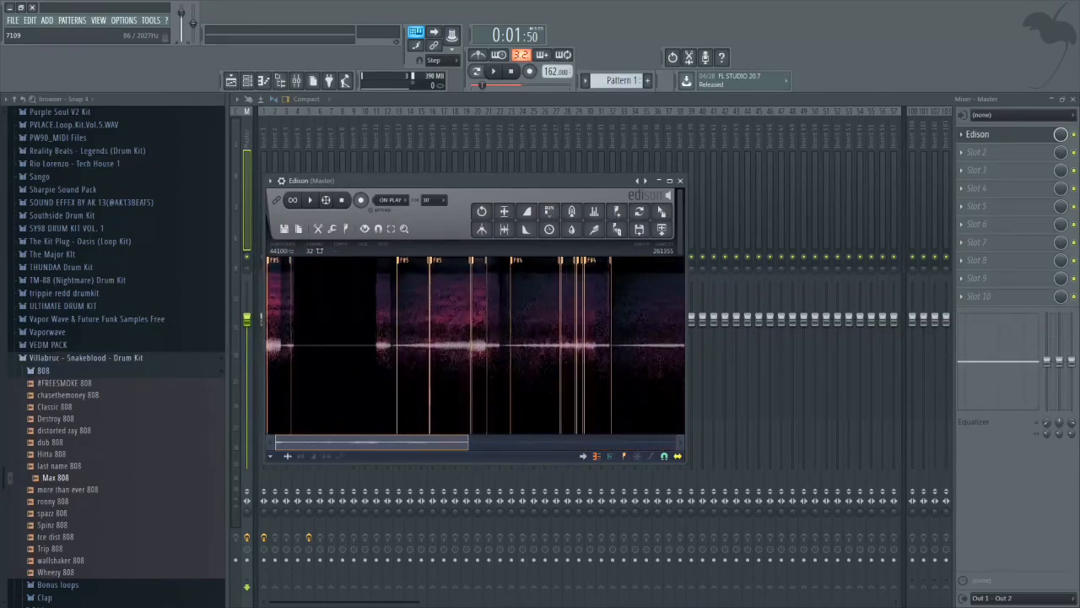
- Place the Edison recording in the playlist as an audio clip on Track 3 at bar 1
{"action": "scroll", "coordinate": [475, 347], "scroll_direction": "down", "scroll_amount": 3}
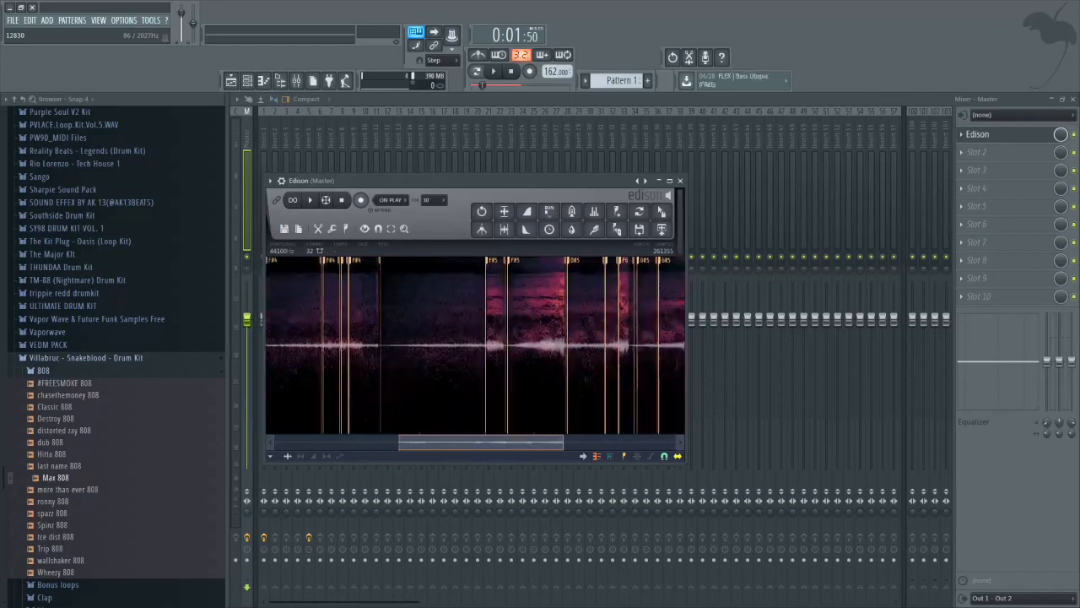
{"action": "scroll", "coordinate": [535, 346], "scroll_direction": "up", "scroll_amount": 2}
{"action": "left_click_drag", "start_coordinate": [490, 443], "coordinate": [436, 443]}
{"action": "scroll", "coordinate": [332, 319], "scroll_direction": "up", "scroll_amount": 5}
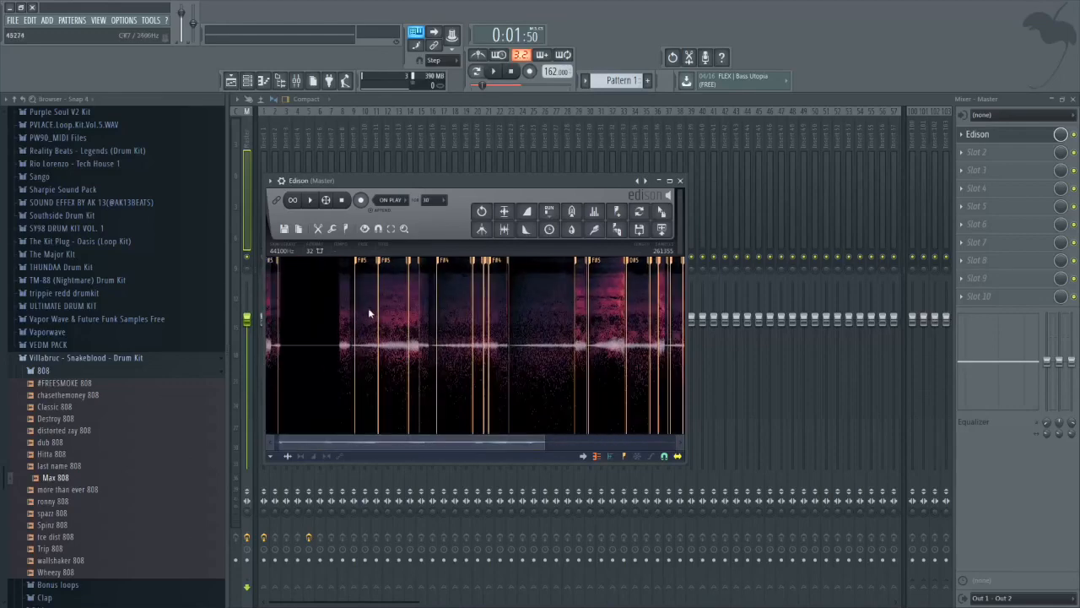
{"action": "left_click", "coordinate": [662, 211]}
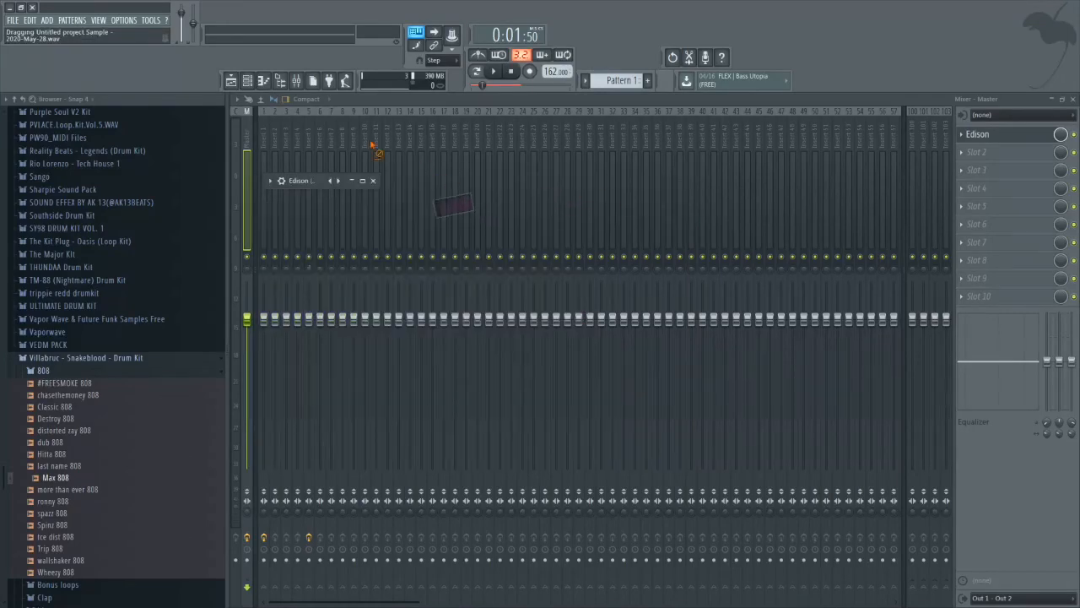
{"action": "left_click_drag", "start_coordinate": [367, 209], "coordinate": [351, 211]}
{"action": "scroll", "coordinate": [306, 232], "scroll_direction": "up", "scroll_amount": 4}
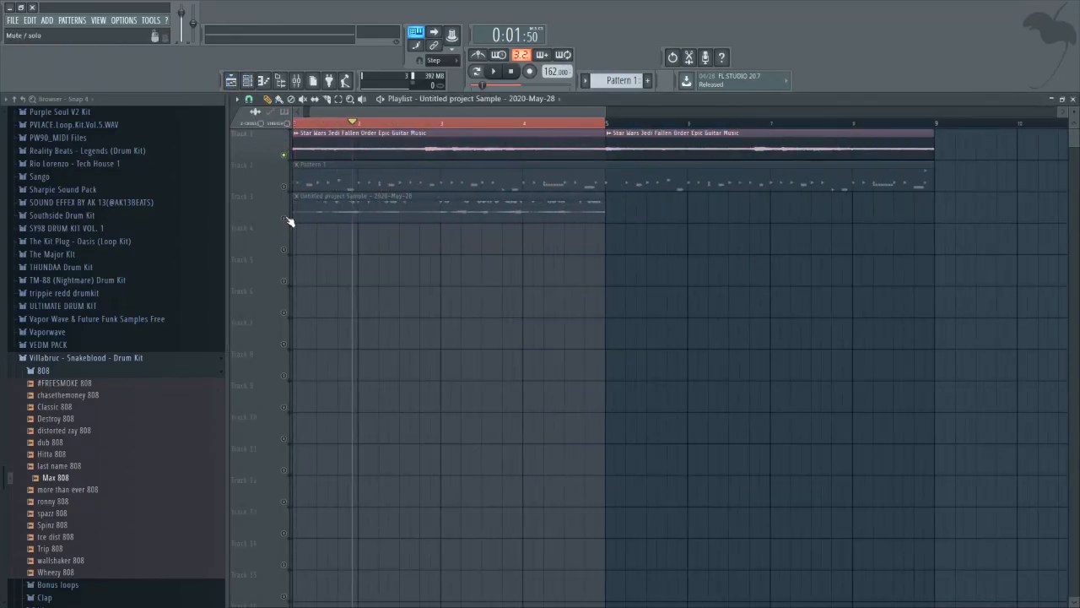
- Open the recorded clip on Track 3 in the audio editor and examine its detected note markers
{"action": "double_click", "coordinate": [325, 217]}
{"action": "right_click", "coordinate": [415, 358]}
{"action": "left_click", "coordinate": [426, 379]}
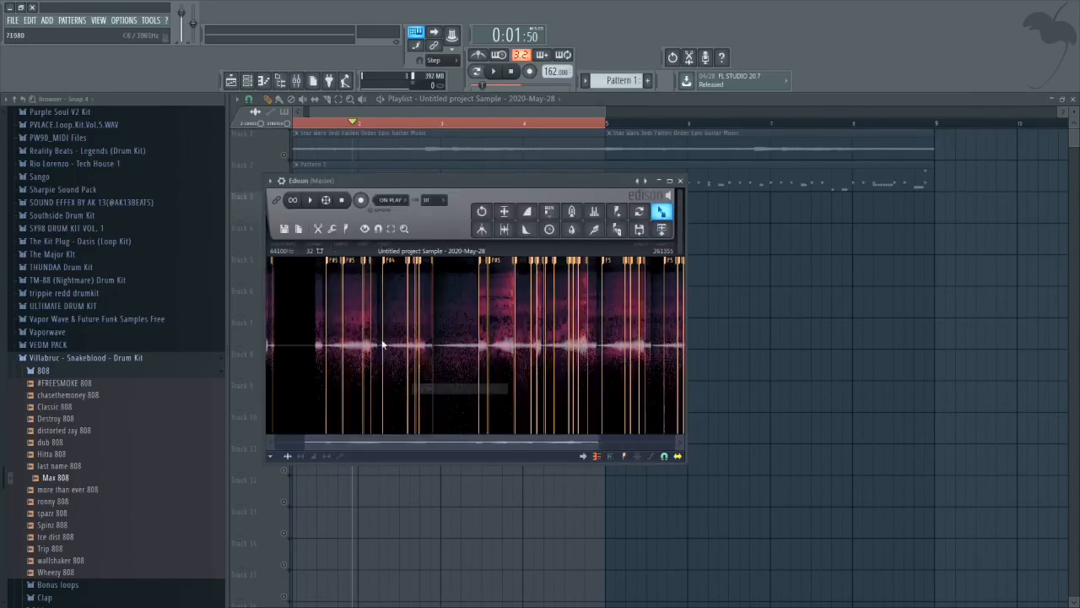
{"action": "scroll", "coordinate": [399, 282], "scroll_direction": "down", "scroll_amount": 5}
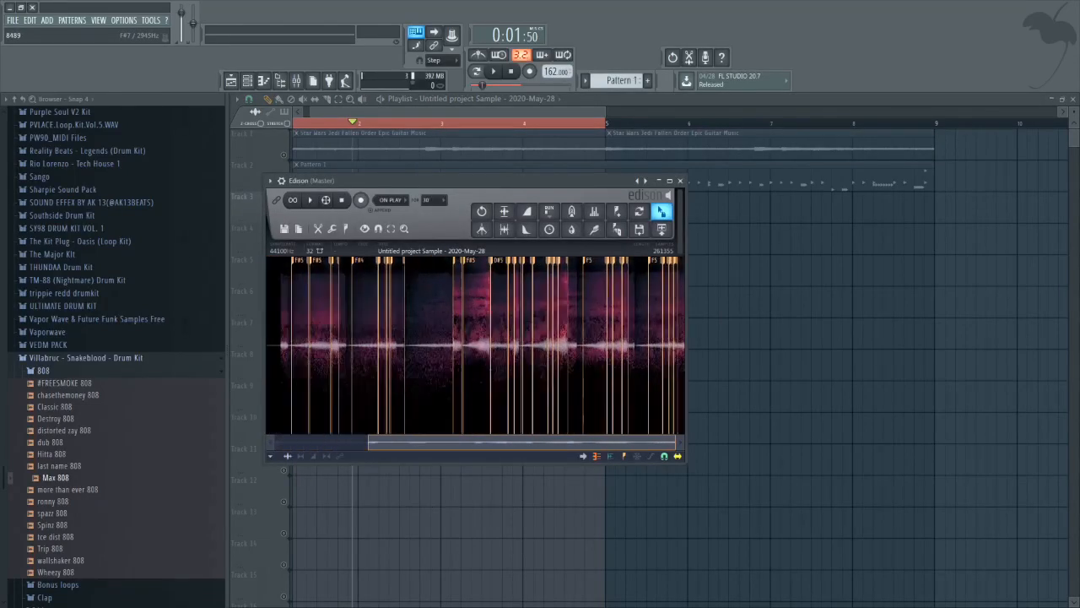
{"action": "scroll", "coordinate": [400, 282], "scroll_direction": "up", "scroll_amount": 4}
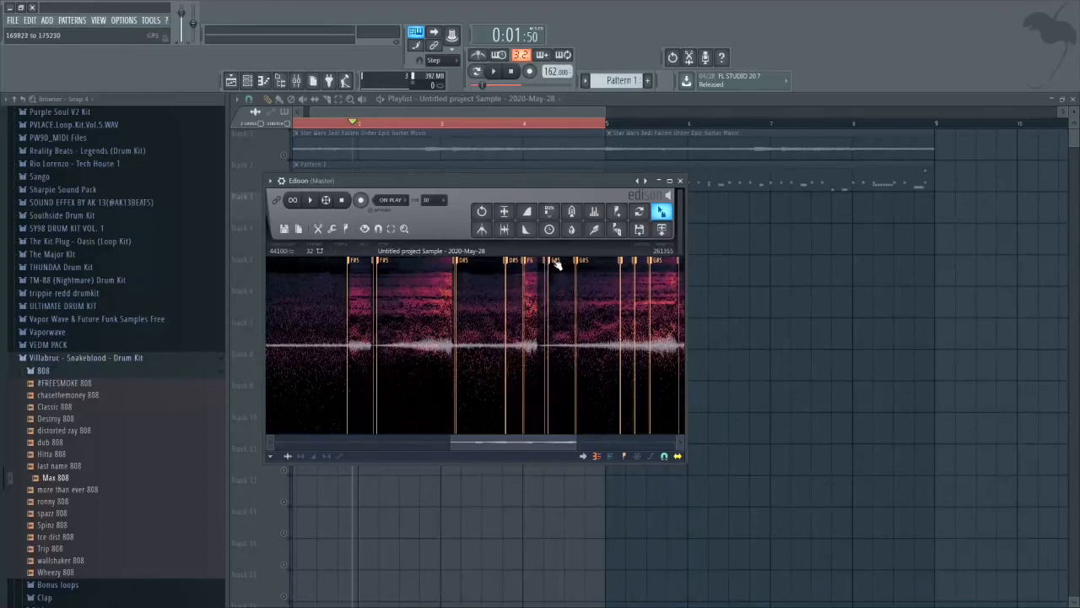
{"action": "key", "text": "Escape"}
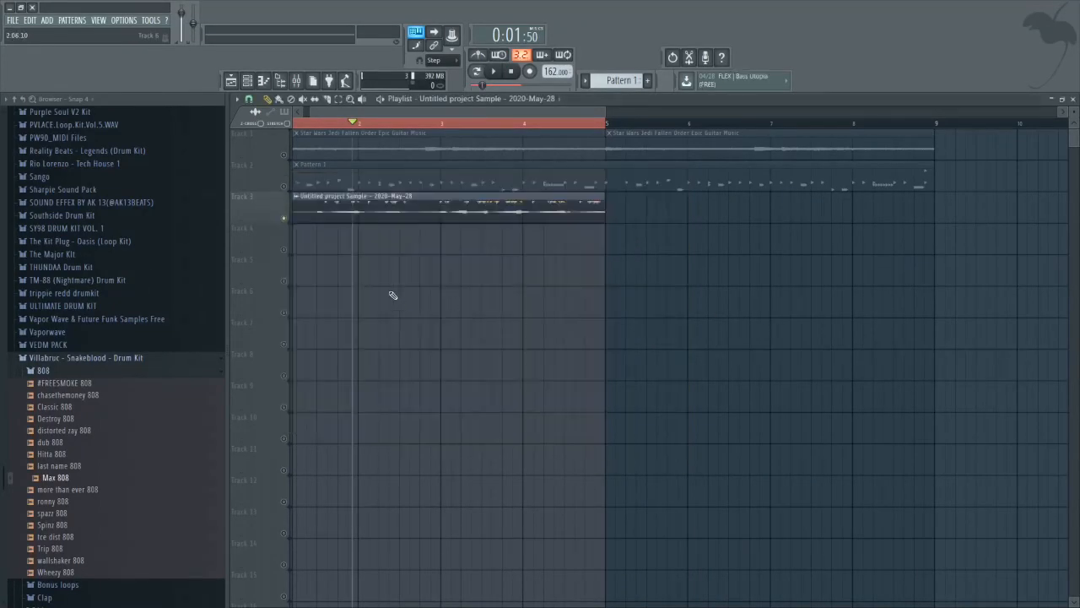
- Mute every channel except the guitar loop and Max 808, and leave only playlist Tracks 1 and 2 active
{"action": "scroll", "coordinate": [492, 241], "scroll_direction": "left", "scroll_amount": 1}
{"action": "left_click", "coordinate": [279, 188]}
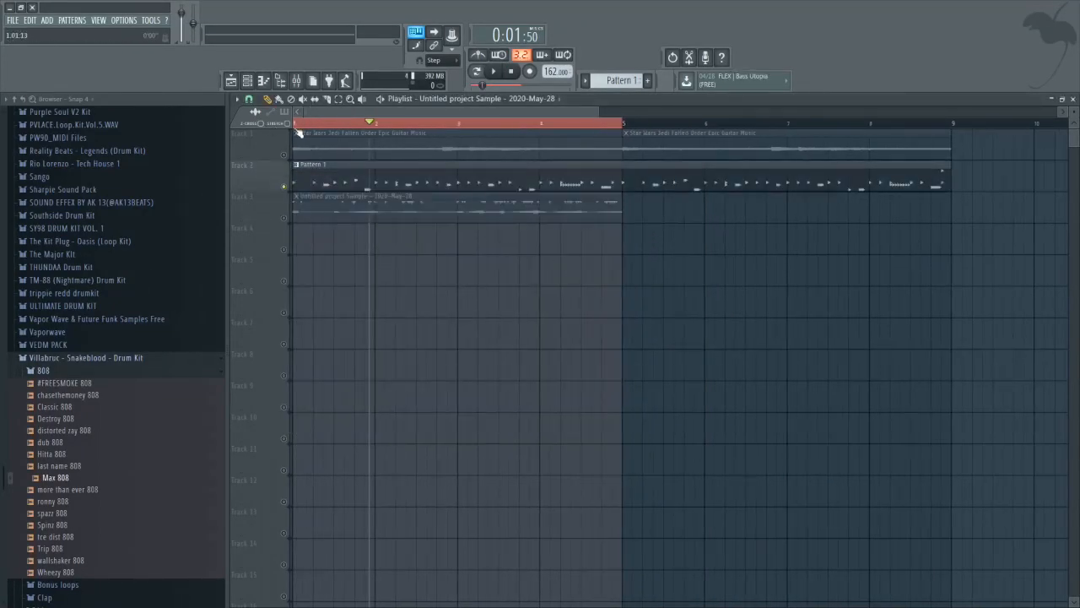
{"action": "key", "text": "space"}
{"action": "left_click", "coordinate": [252, 82]}
{"action": "right_click", "coordinate": [576, 299]}
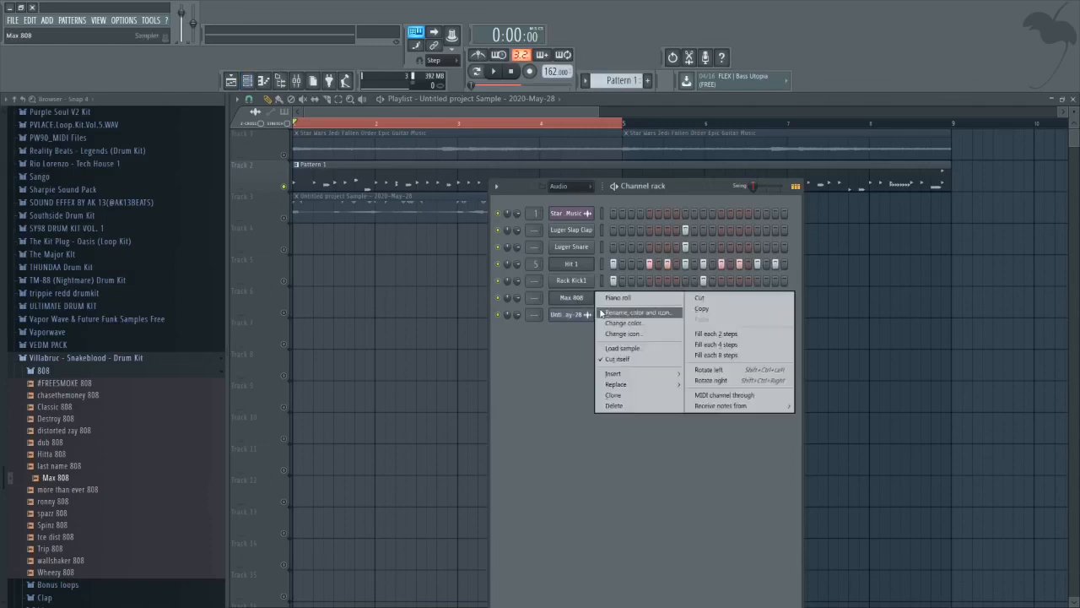
{"action": "left_click", "coordinate": [553, 384]}
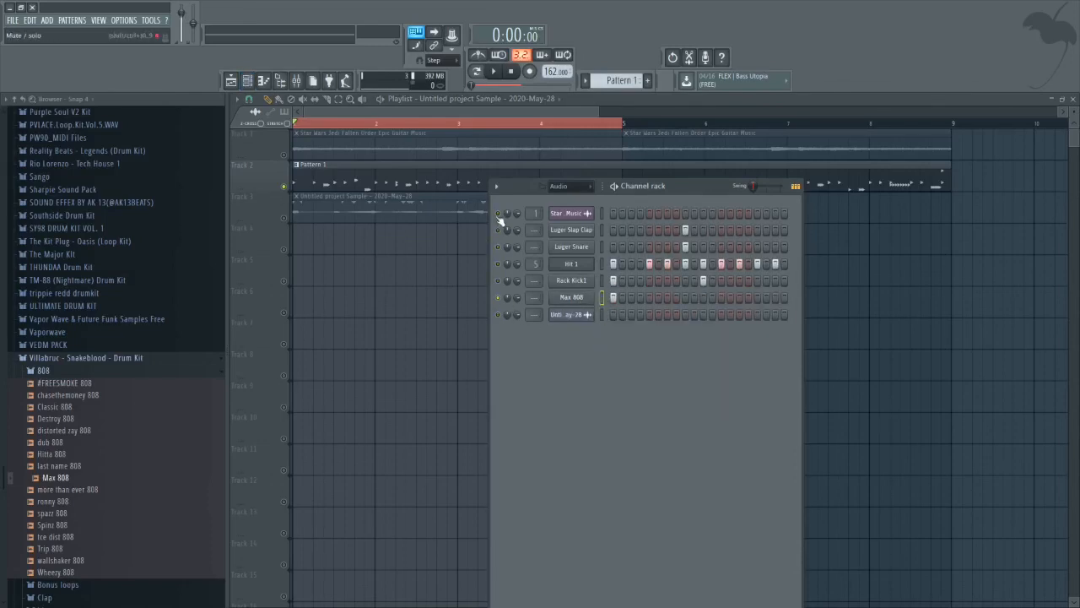
{"action": "left_click", "coordinate": [285, 156]}
{"action": "left_click", "coordinate": [245, 85]}
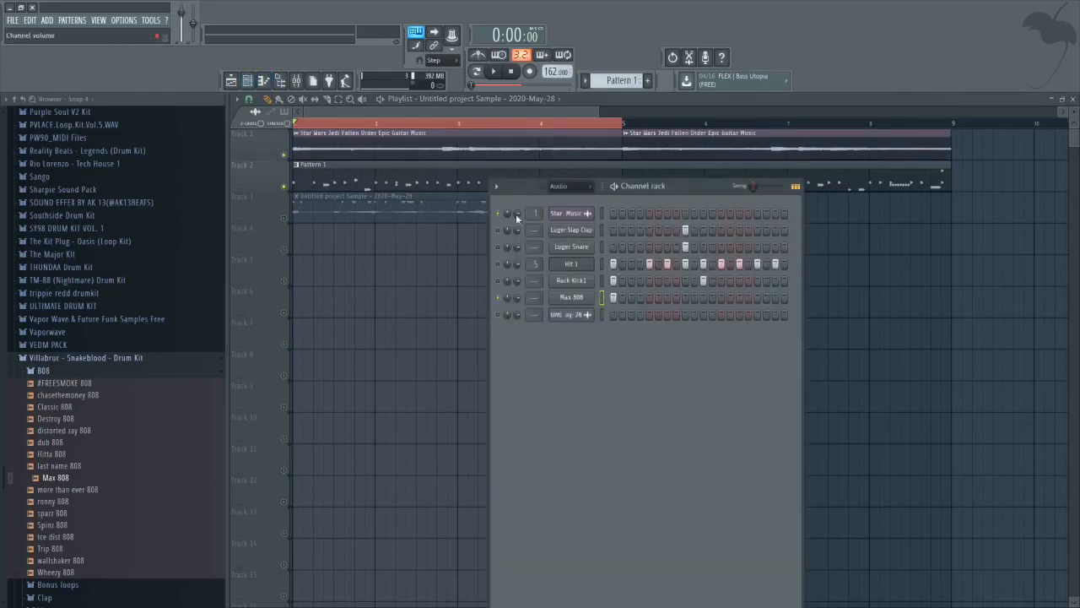
- Raise the first Max 808 note to F#6 in the piano roll and add a second F#6 note in bar 1
{"action": "right_click", "coordinate": [586, 297]}
{"action": "left_click", "coordinate": [629, 298]}
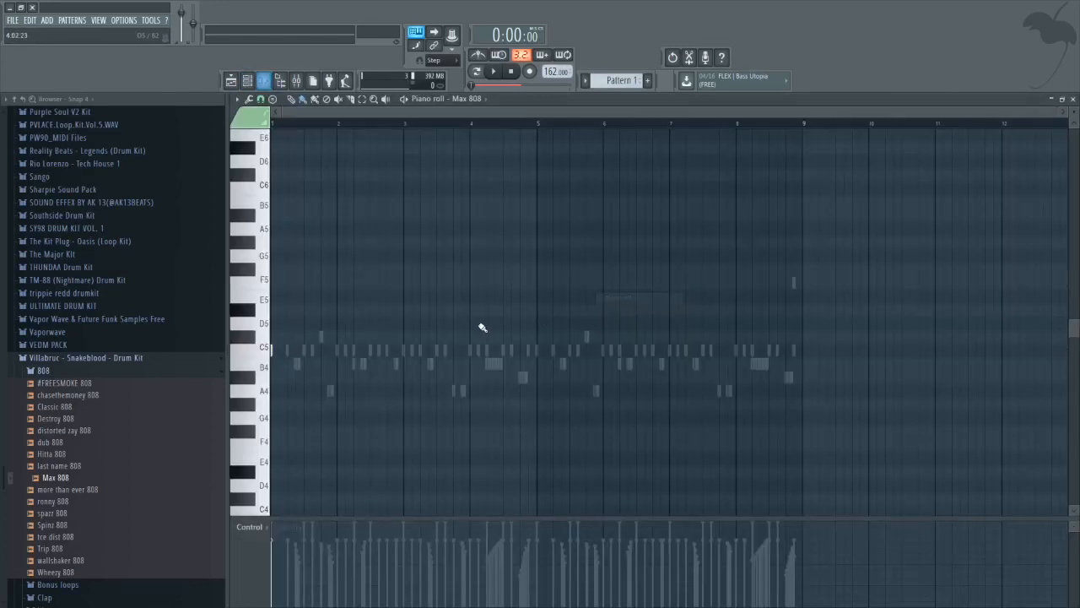
{"action": "left_click_drag", "start_coordinate": [289, 340], "coordinate": [272, 357]}
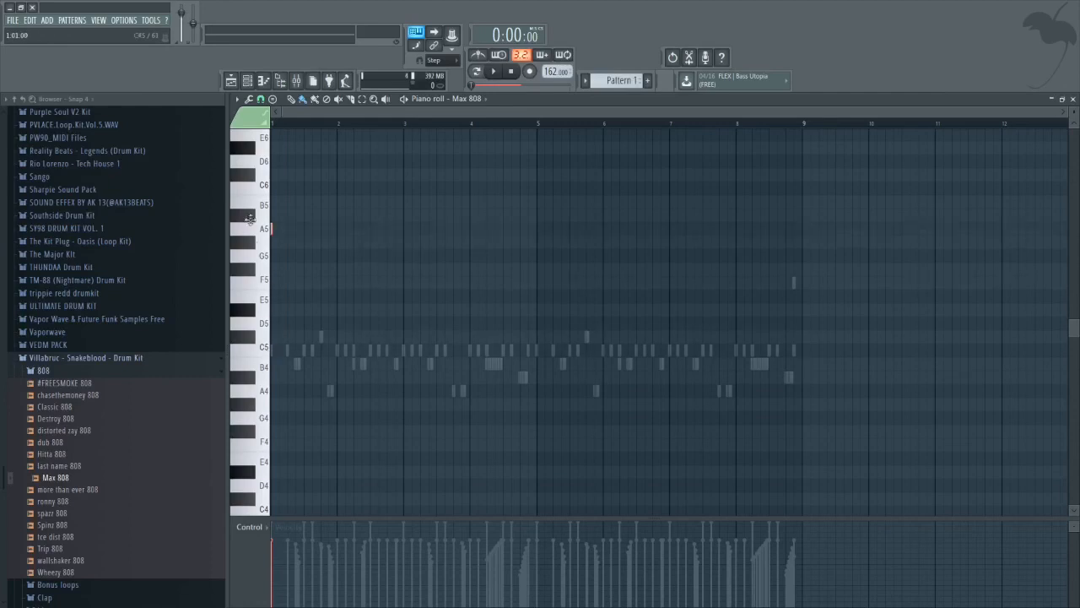
{"action": "scroll", "coordinate": [245, 170], "scroll_direction": "up", "scroll_amount": 3}
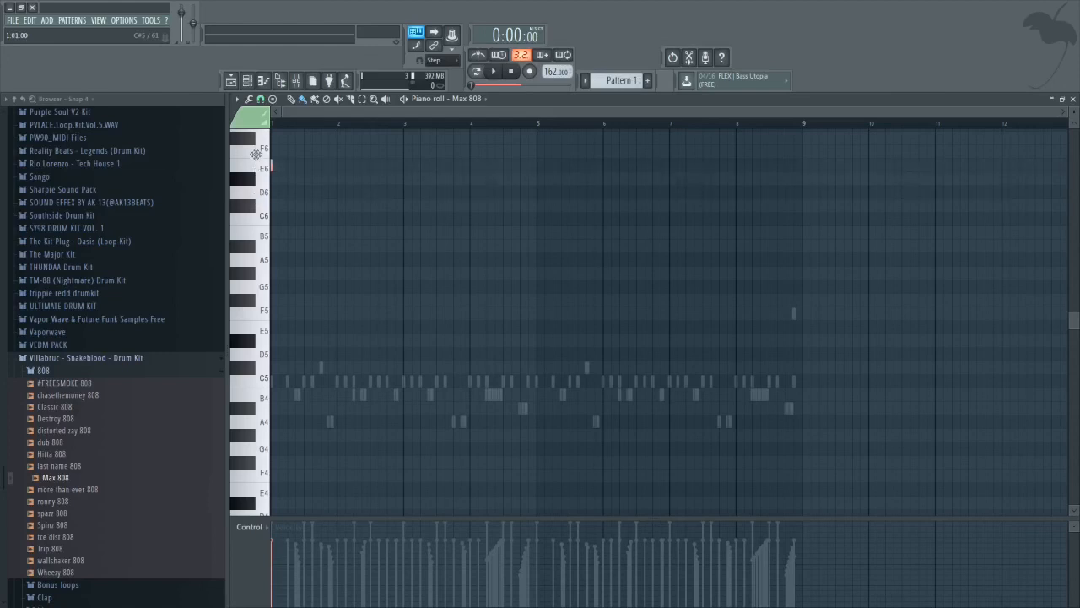
{"action": "scroll", "coordinate": [316, 251], "scroll_direction": "up", "scroll_amount": 6}
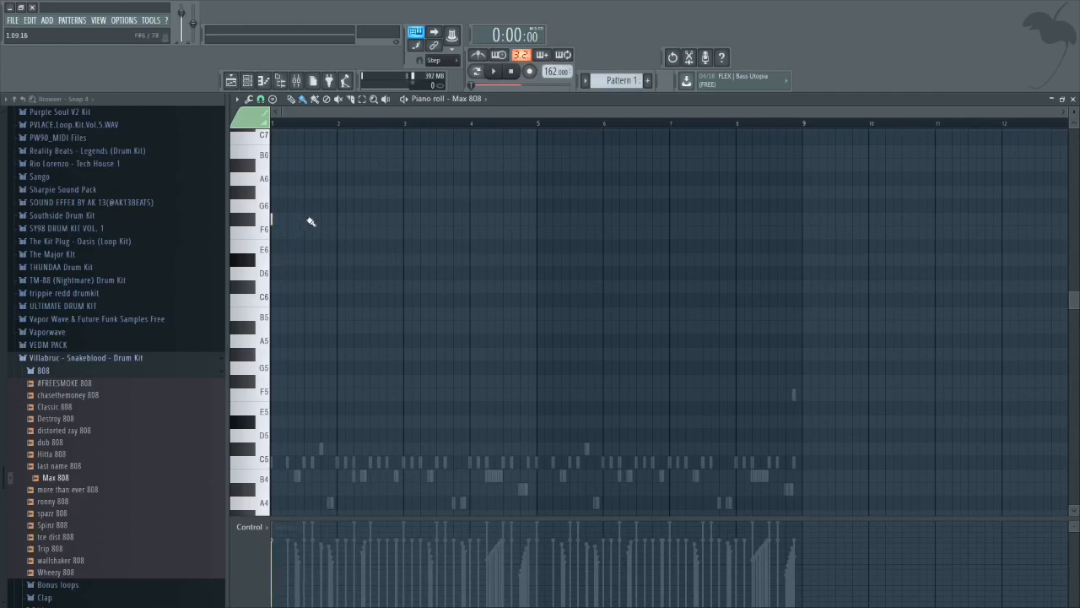
{"action": "left_click", "coordinate": [260, 101]}
{"action": "left_click", "coordinate": [279, 140]}
{"action": "scroll", "coordinate": [388, 242], "scroll_direction": "up", "scroll_amount": 2}
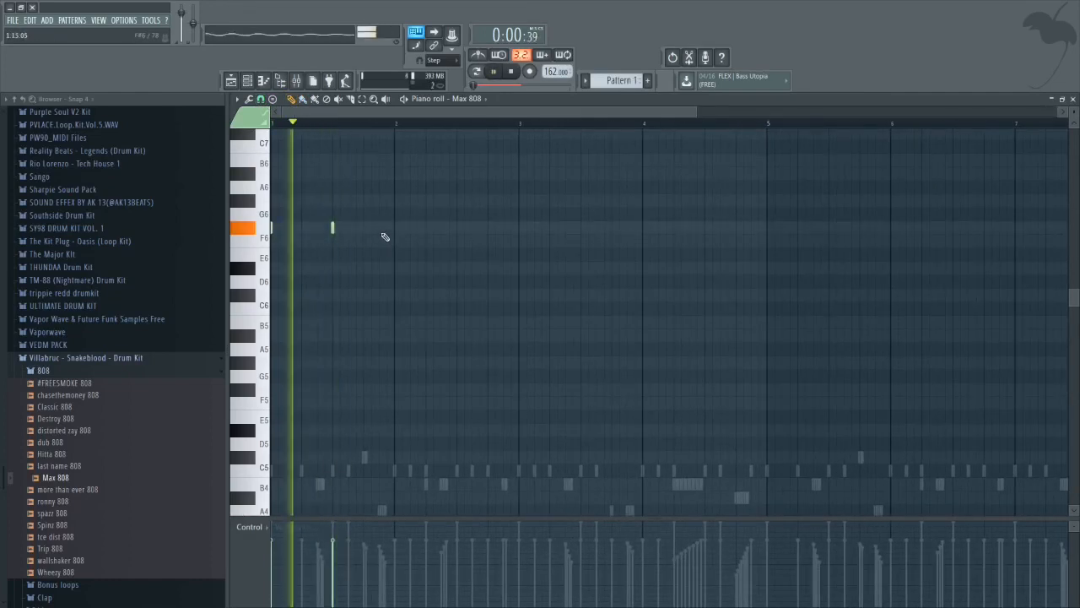
- Copy the Rack Kick1 pattern into the Max 808 channel and move all its notes up to F#6
{"action": "left_click", "coordinate": [249, 82]}
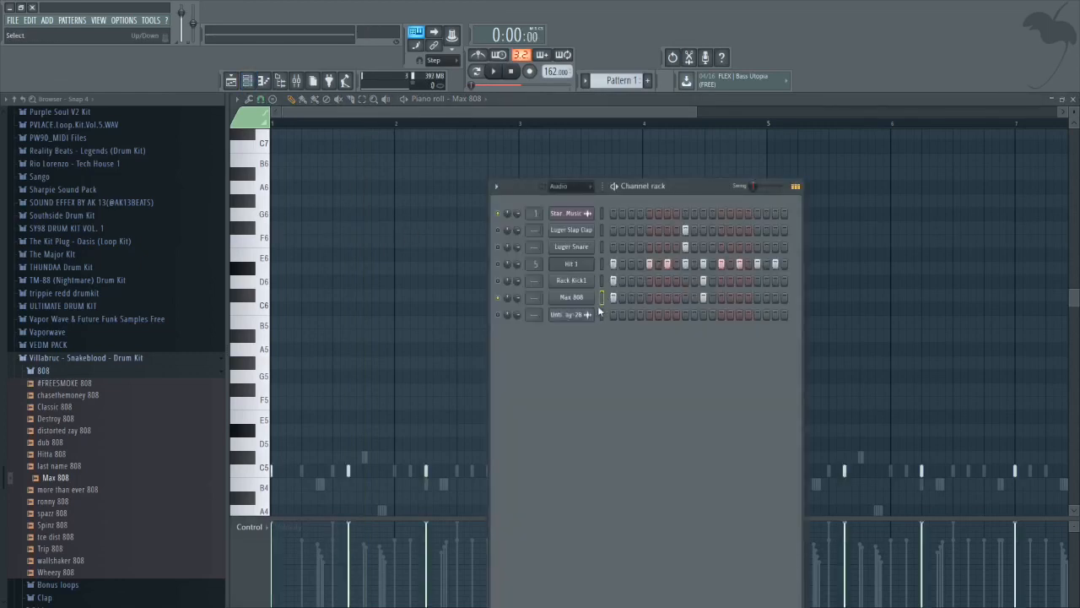
{"action": "right_click", "coordinate": [413, 364]}
{"action": "scroll", "coordinate": [391, 407], "scroll_direction": "down", "scroll_amount": 2}
{"action": "left_click_drag", "start_coordinate": [263, 429], "coordinate": [262, 469]}
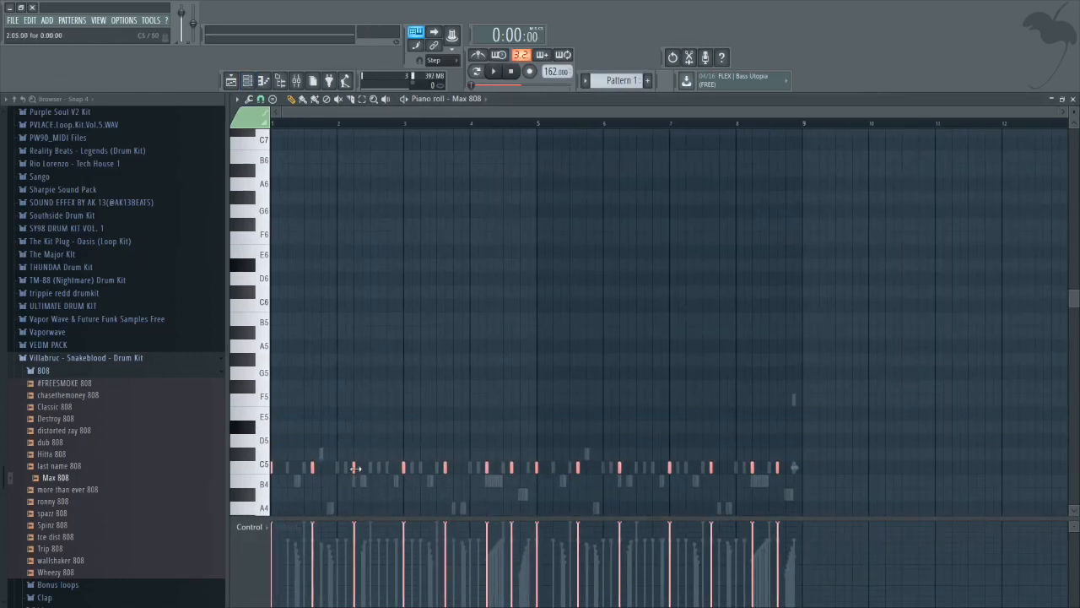
{"action": "scroll", "coordinate": [305, 279], "scroll_direction": "up", "scroll_amount": 3}
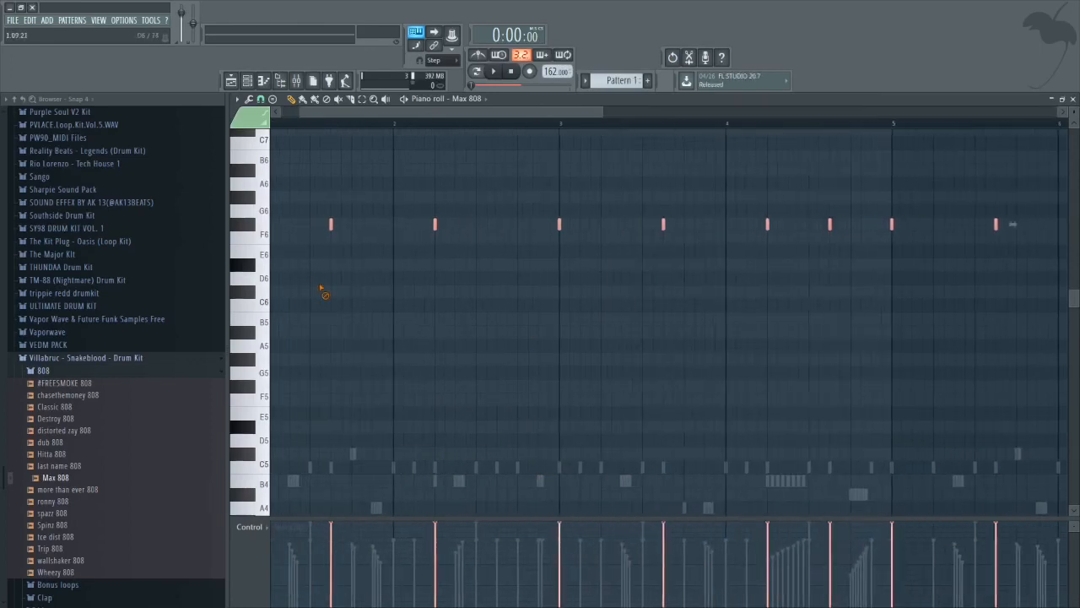
{"action": "left_click", "coordinate": [324, 293], "text": "ctrl"}
{"action": "left_click", "coordinate": [376, 228]}
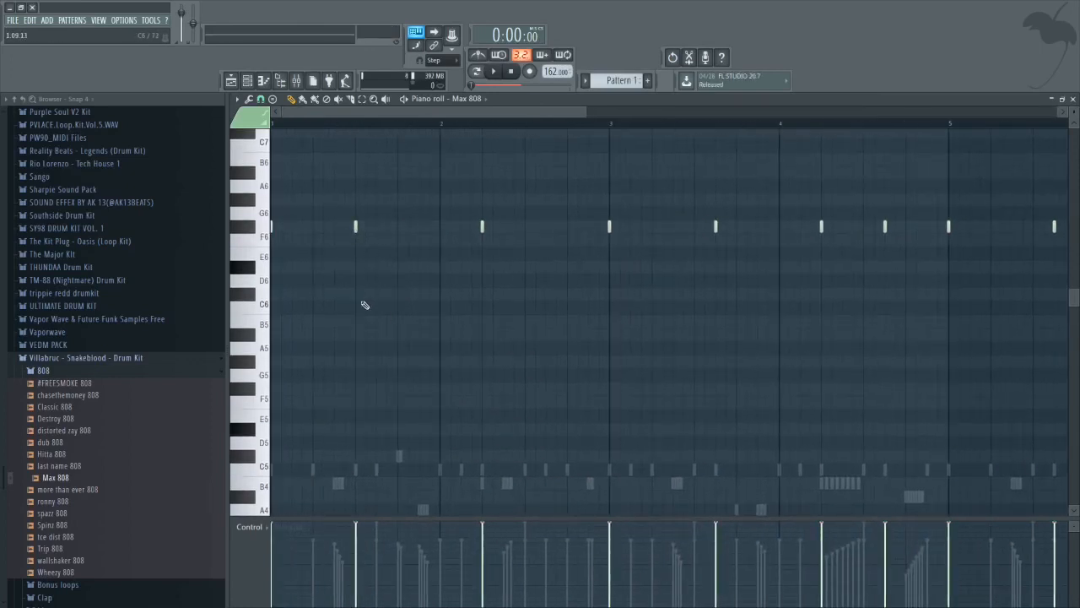
- Lower the velocity of all the F#6 notes in the Max 808 piano roll and play them with the guitar loop
{"action": "scroll", "coordinate": [276, 217], "scroll_direction": "down", "scroll_amount": 3}
{"action": "left_click", "coordinate": [250, 226]}
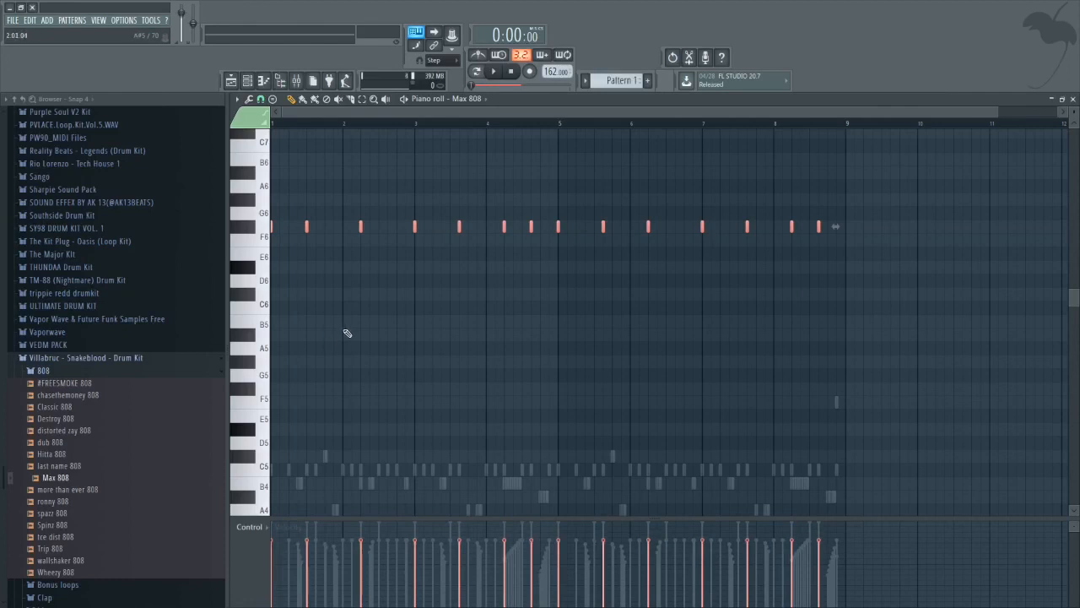
{"action": "left_click", "coordinate": [343, 302], "text": "ctrl"}
{"action": "scroll", "coordinate": [346, 305], "scroll_direction": "up", "scroll_amount": 2}
{"action": "left_click_drag", "start_coordinate": [363, 307], "coordinate": [548, 341]}
{"action": "key", "text": "space"}
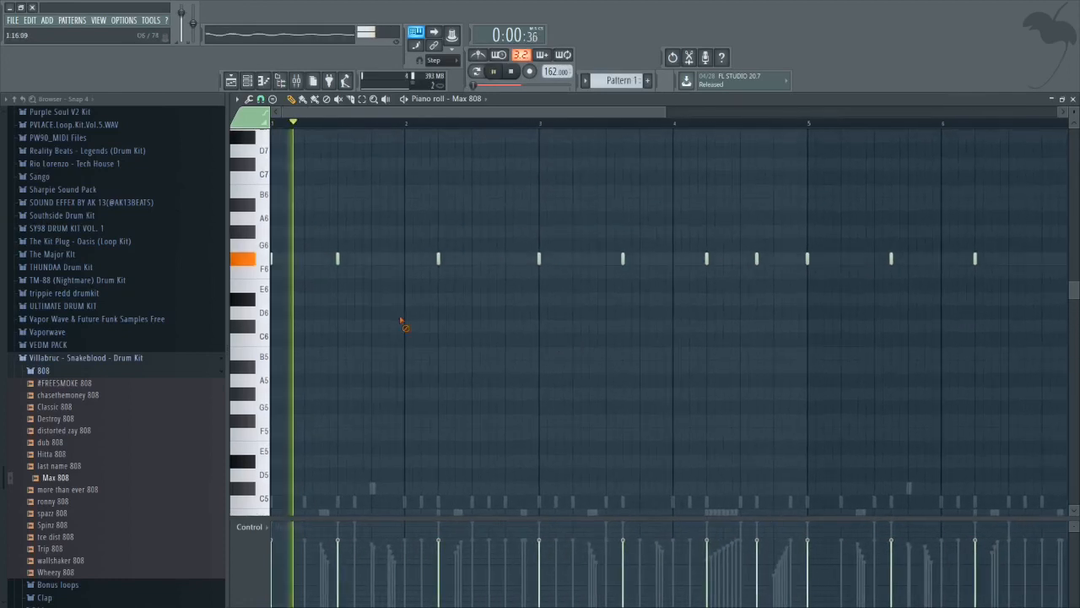
{"action": "key", "text": "space"}
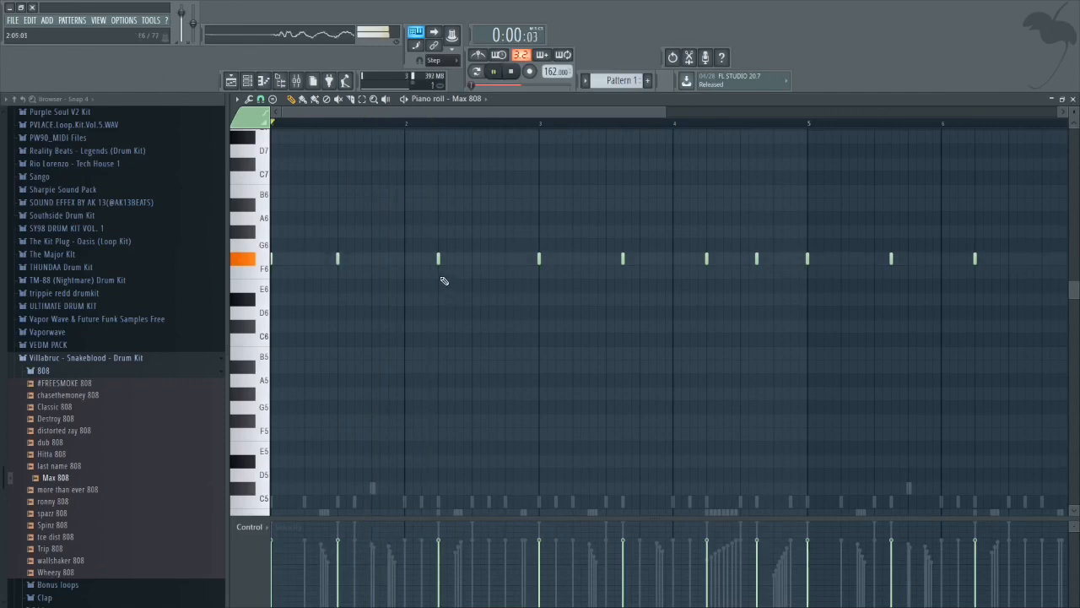
{"action": "key", "text": "space"}
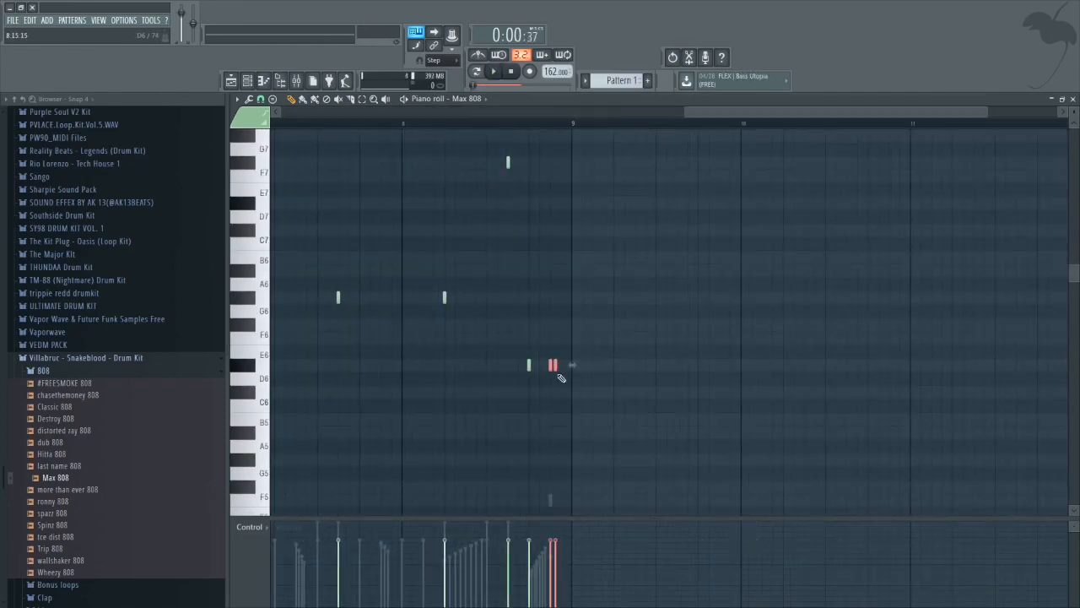
- Transpose all the Max 808 notes down one octave and listen to them with the guitar loop
{"action": "scroll", "coordinate": [561, 378], "scroll_direction": "down", "scroll_amount": 4}
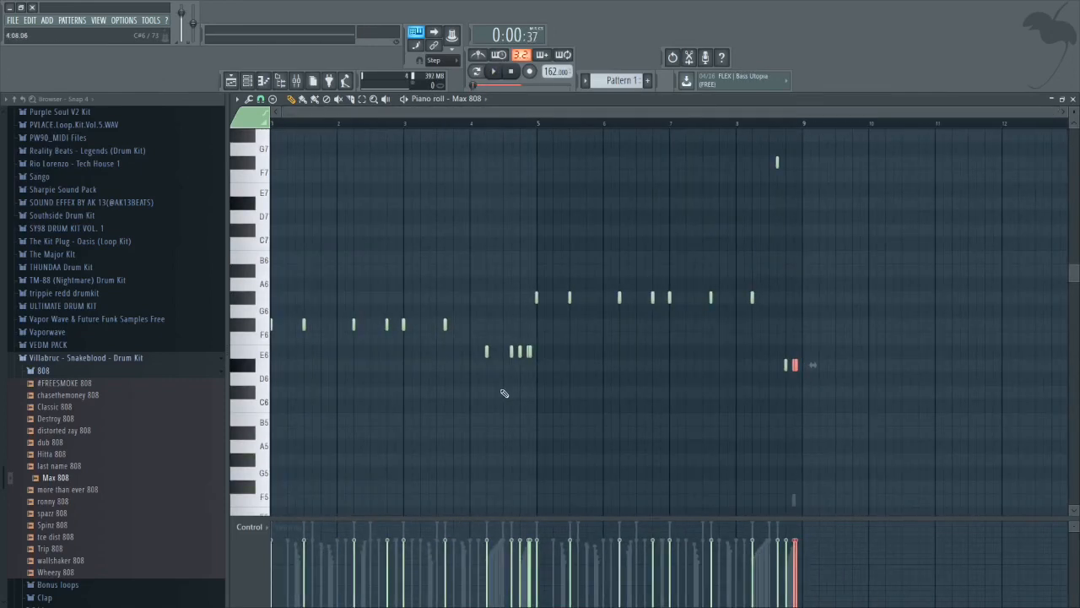
{"action": "left_click_drag", "start_coordinate": [246, 160], "coordinate": [225, 597]}
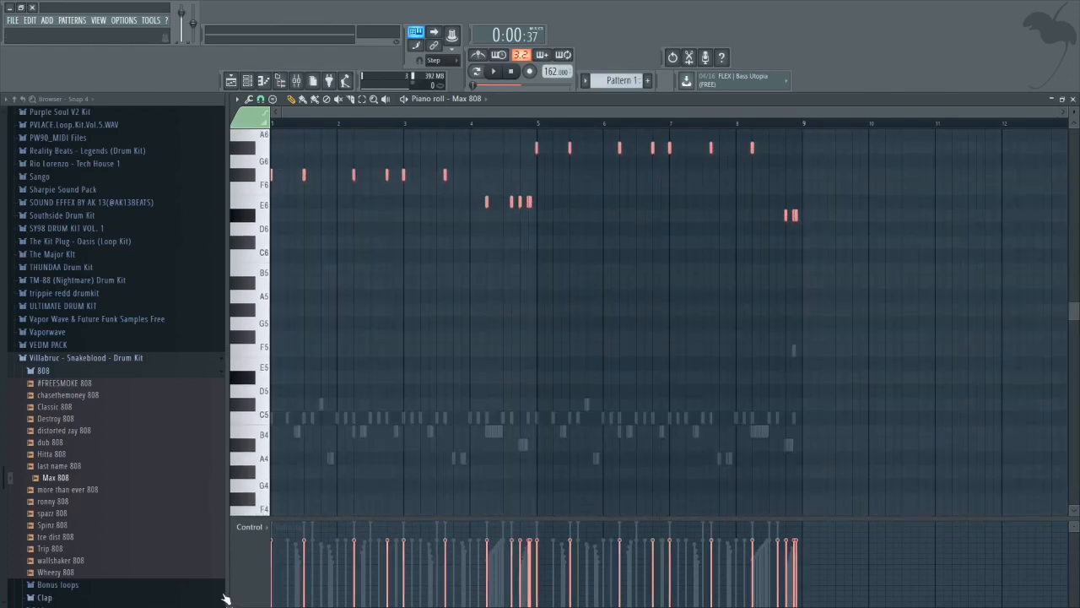
{"action": "scroll", "coordinate": [295, 346], "scroll_direction": "down", "scroll_amount": 2}
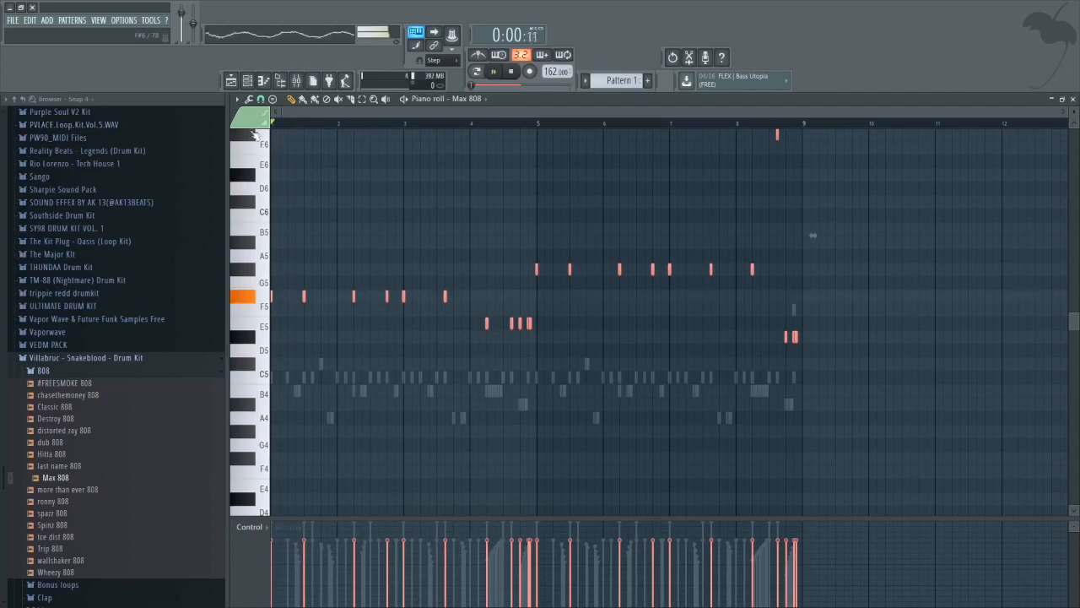
{"action": "key", "text": "F6"}
{"action": "right_click", "coordinate": [591, 297]}
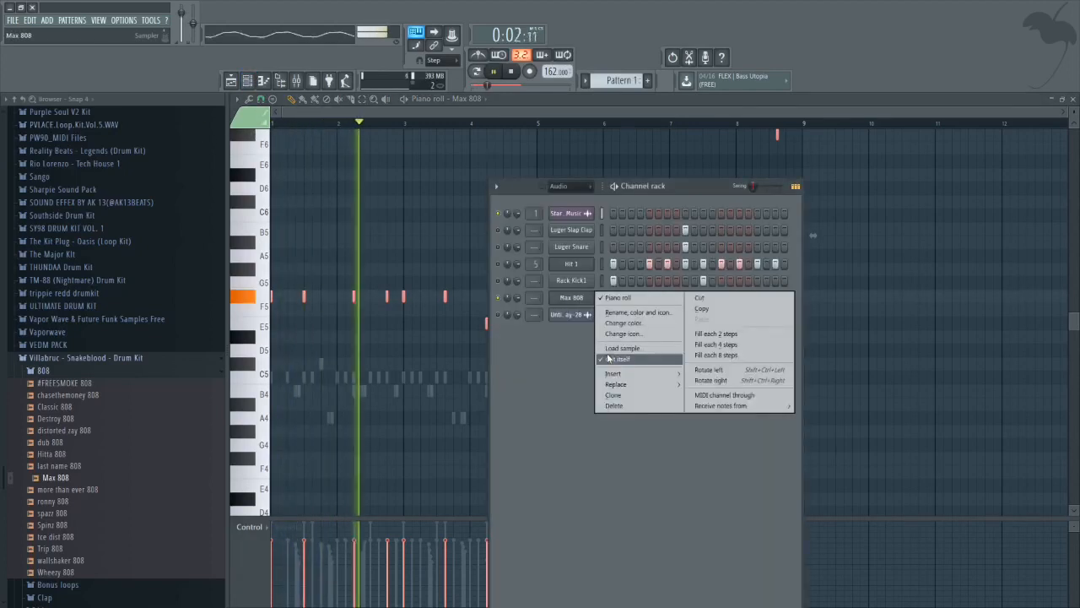
{"action": "left_click", "coordinate": [411, 370]}
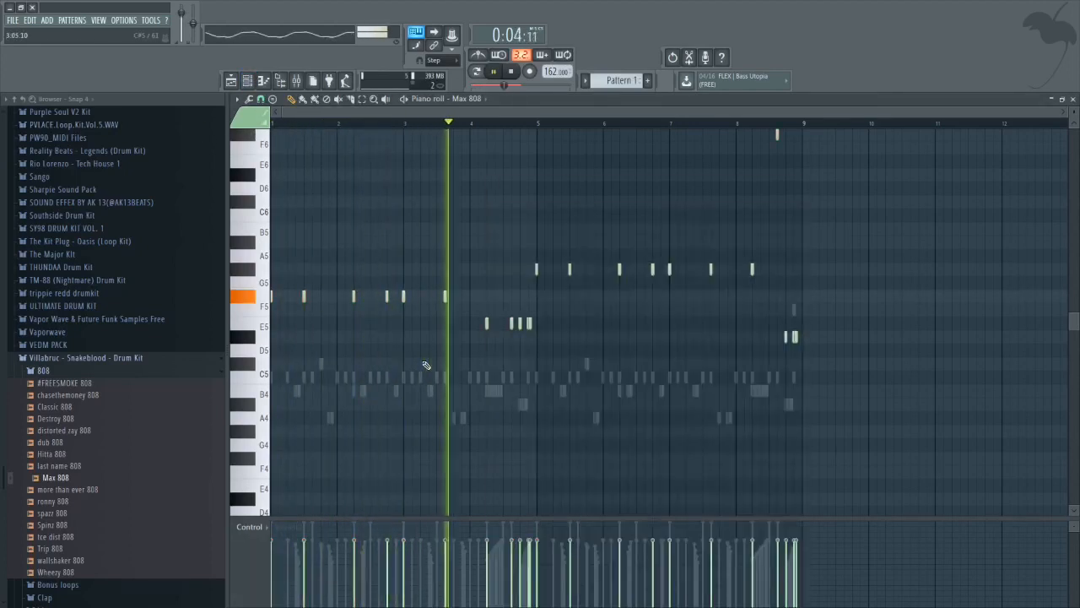
{"action": "scroll", "coordinate": [452, 324], "scroll_direction": "up", "scroll_amount": 3}
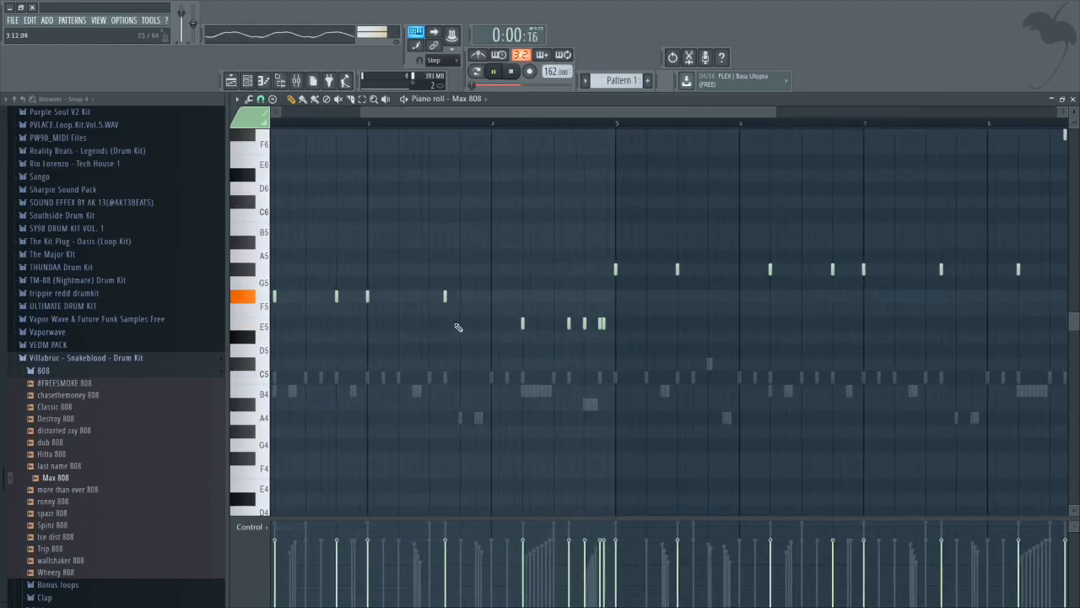
{"action": "scroll", "coordinate": [458, 326], "scroll_direction": "down", "scroll_amount": 3}
{"action": "key", "text": "space"}
- Extend the playlist's time selection to bar 9 and reopen the Max 808 piano roll during playback
{"action": "left_click", "coordinate": [232, 82]}
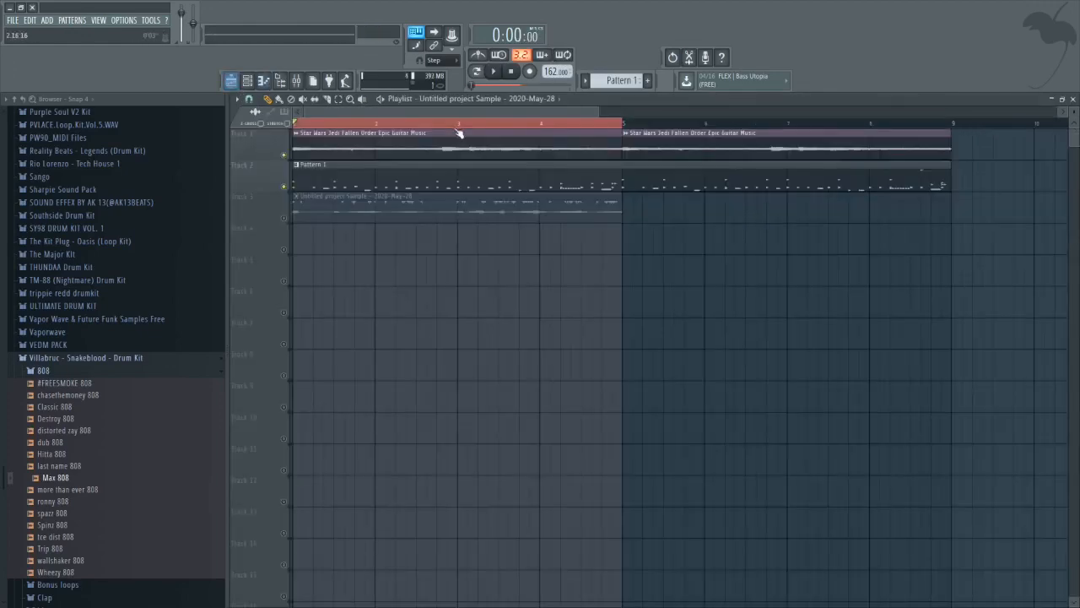
{"action": "left_click_drag", "start_coordinate": [616, 123], "coordinate": [958, 136]}
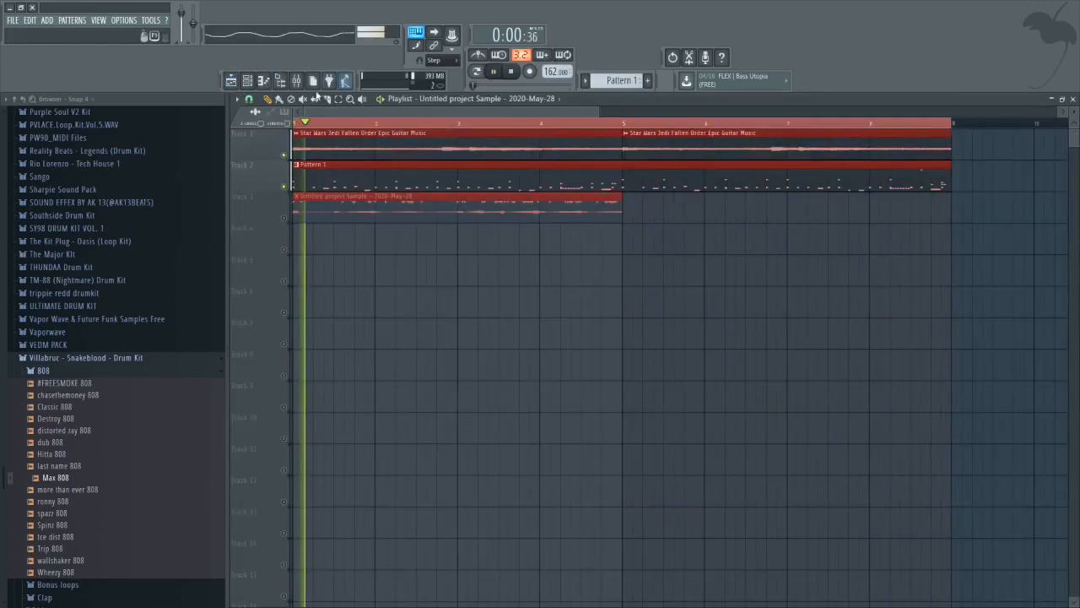
{"action": "left_click", "coordinate": [262, 82]}
{"action": "right_click", "coordinate": [582, 297]}
{"action": "left_click", "coordinate": [615, 298]}
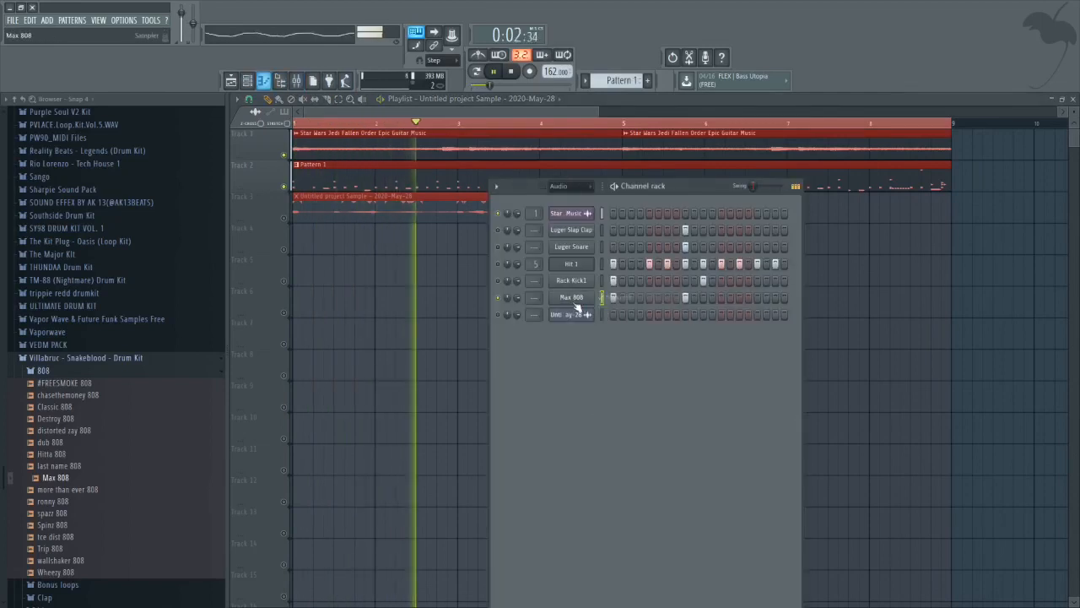
{"action": "right_click", "coordinate": [587, 296]}
{"action": "left_click", "coordinate": [614, 301]}
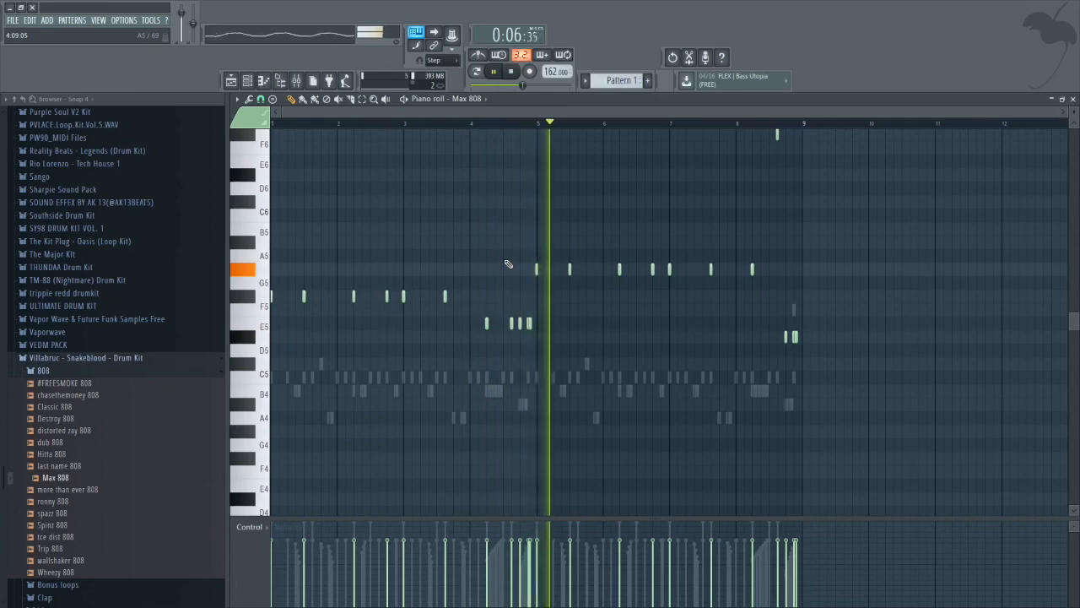
- Lower the four Max 808 notes at the end of bar 4 from E5 to D#5 and play the change
{"action": "key", "text": "space"}
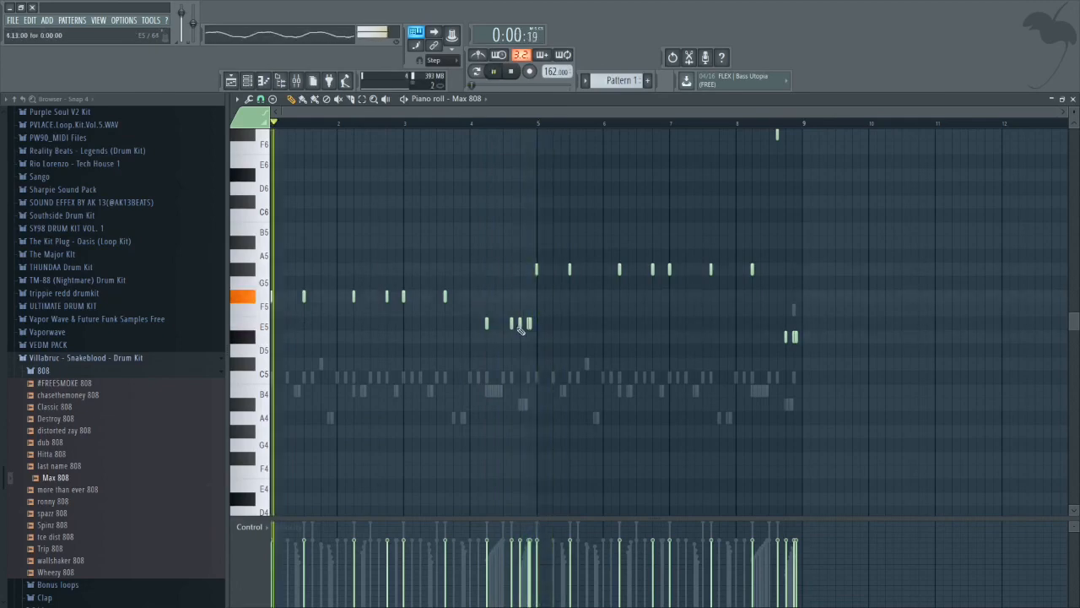
{"action": "left_click_drag", "start_coordinate": [476, 312], "coordinate": [541, 330]}
{"action": "key", "text": "space"}
{"action": "key", "text": "space"}
{"action": "left_click", "coordinate": [605, 310], "text": "ctrl"}
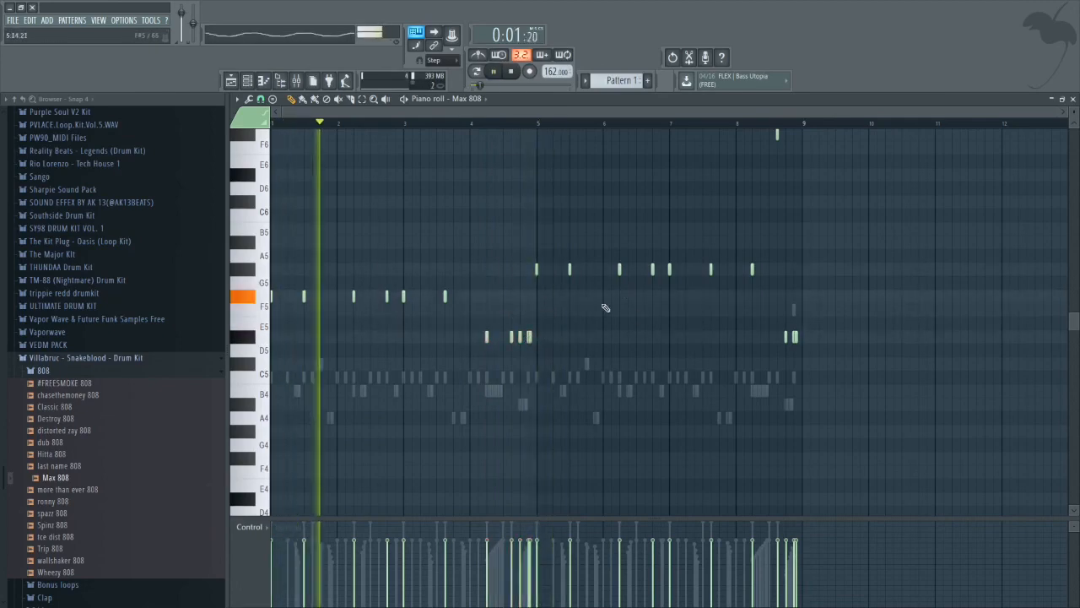
{"action": "scroll", "coordinate": [490, 307], "scroll_direction": "up", "scroll_amount": 2}
{"action": "scroll", "coordinate": [489, 306], "scroll_direction": "down", "scroll_amount": 2}
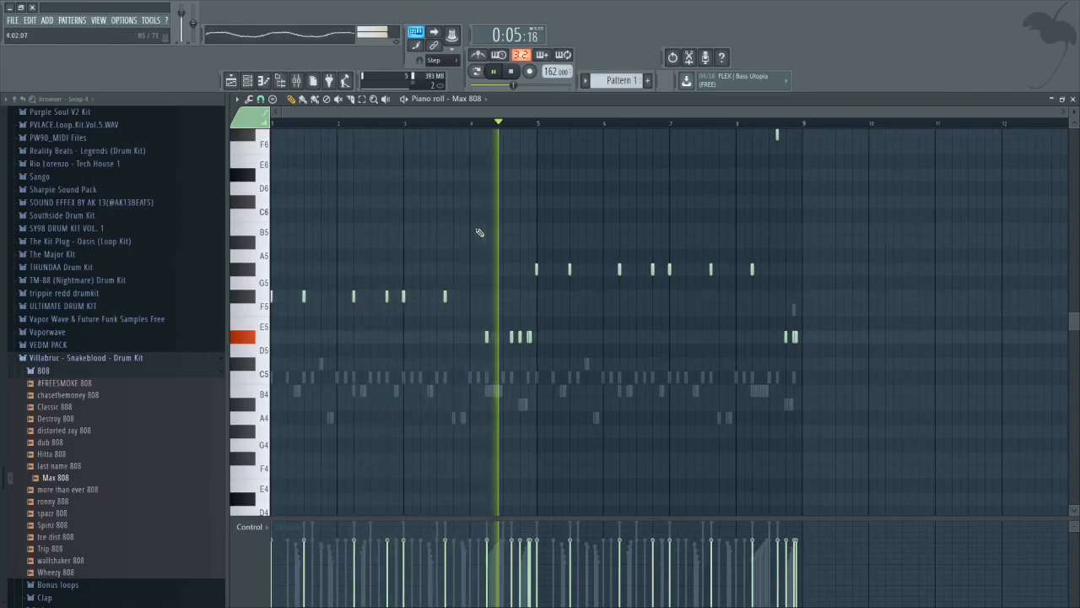
- Retune the Max 808 line: main bar 5–8 notes to G#4, bar 4's ending to F#5, G#4 and G#5, bar 8's ending to F#4 and F#5
{"action": "left_click_drag", "start_coordinate": [501, 245], "coordinate": [362, 271]}
{"action": "left_click_drag", "start_coordinate": [491, 263], "coordinate": [412, 246]}
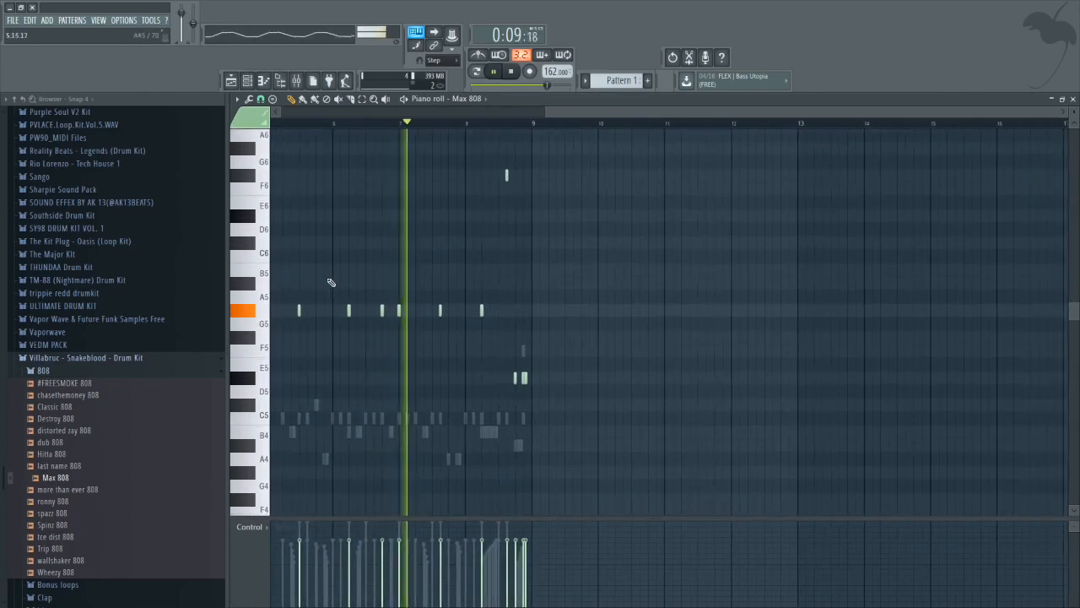
{"action": "left_click_drag", "start_coordinate": [337, 280], "coordinate": [443, 303]}
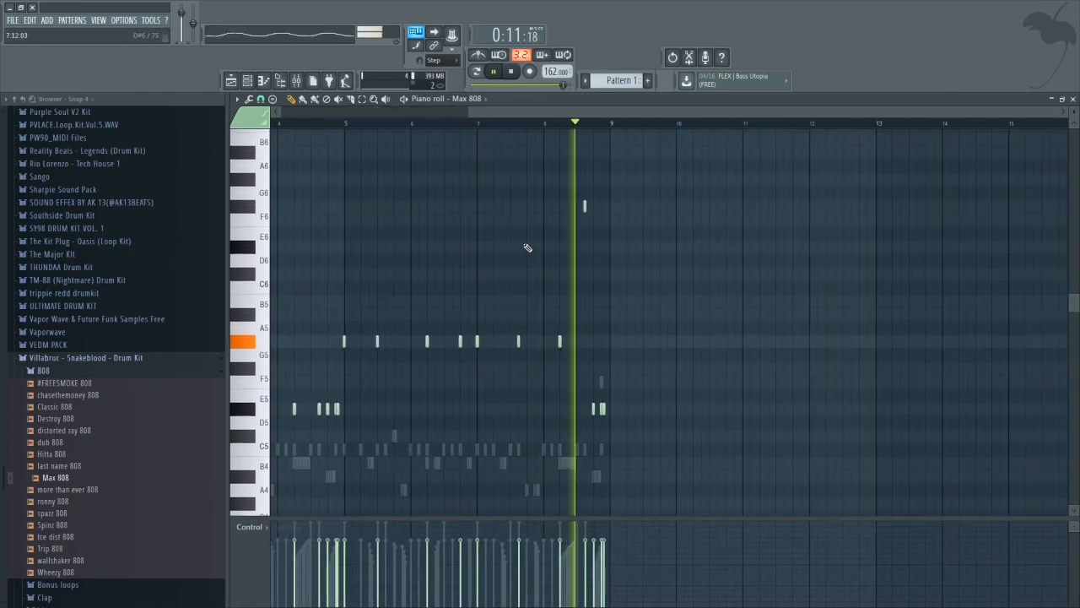
{"action": "left_click_drag", "start_coordinate": [805, 184], "coordinate": [366, 403]}
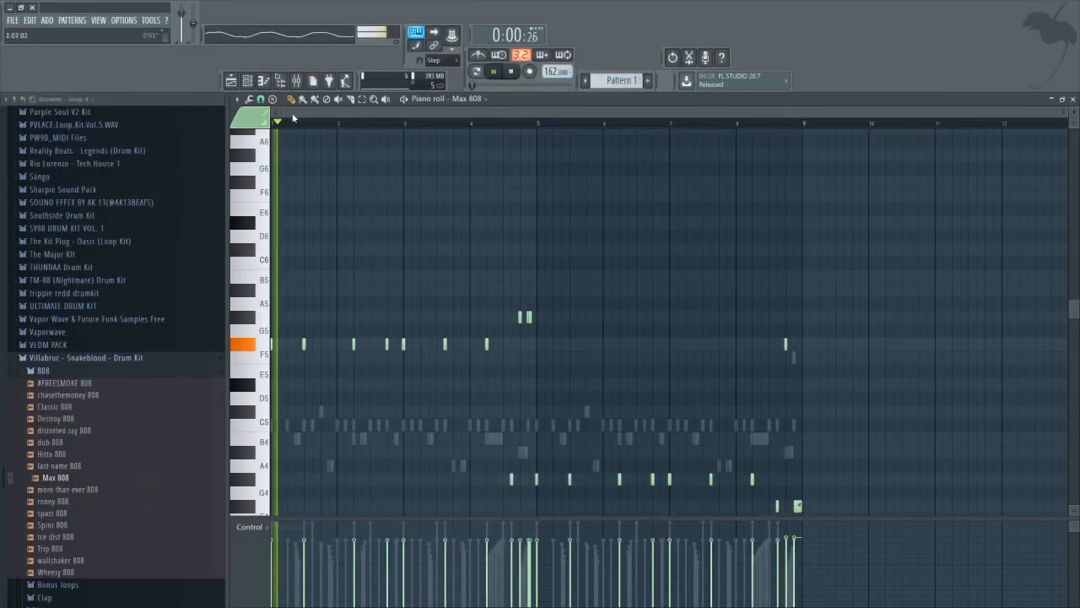
- Stop playback and add the Percs (3) sample from the XO TOUR Llif3 Drum Kit as a new channel
{"action": "key", "text": "F6"}
{"action": "key", "text": "space"}
{"action": "scroll", "coordinate": [110, 388], "scroll_direction": "down", "scroll_amount": 6}
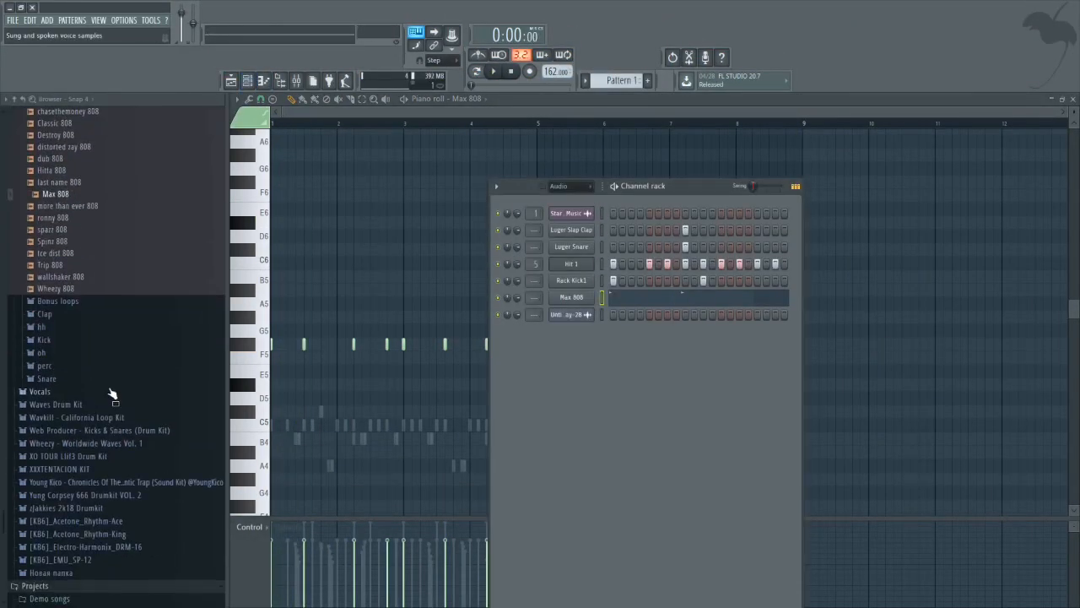
{"action": "scroll", "coordinate": [103, 385], "scroll_direction": "down", "scroll_amount": 3}
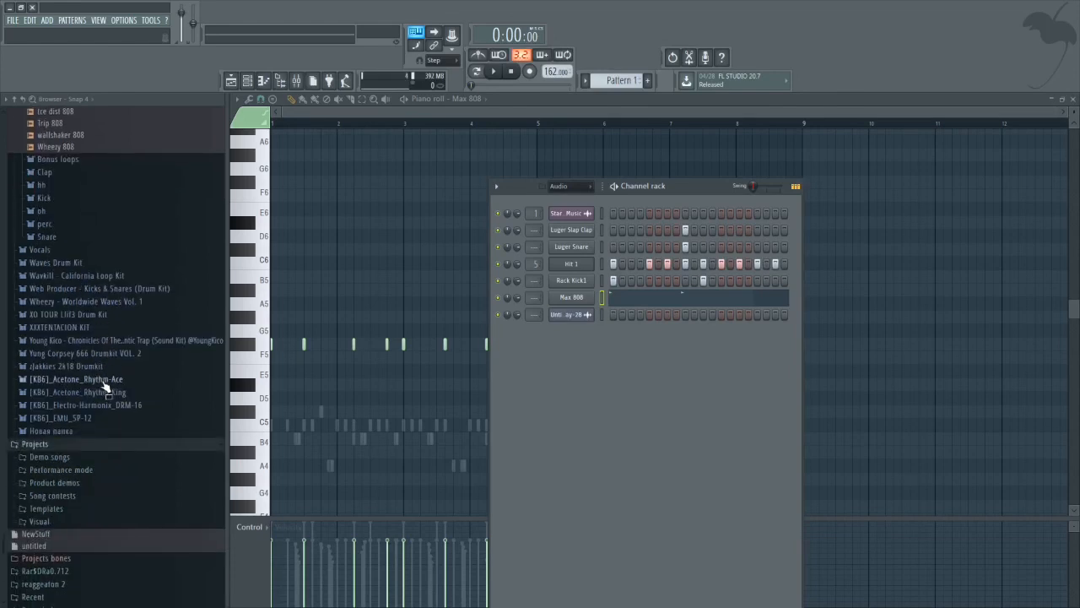
{"action": "left_click", "coordinate": [102, 315]}
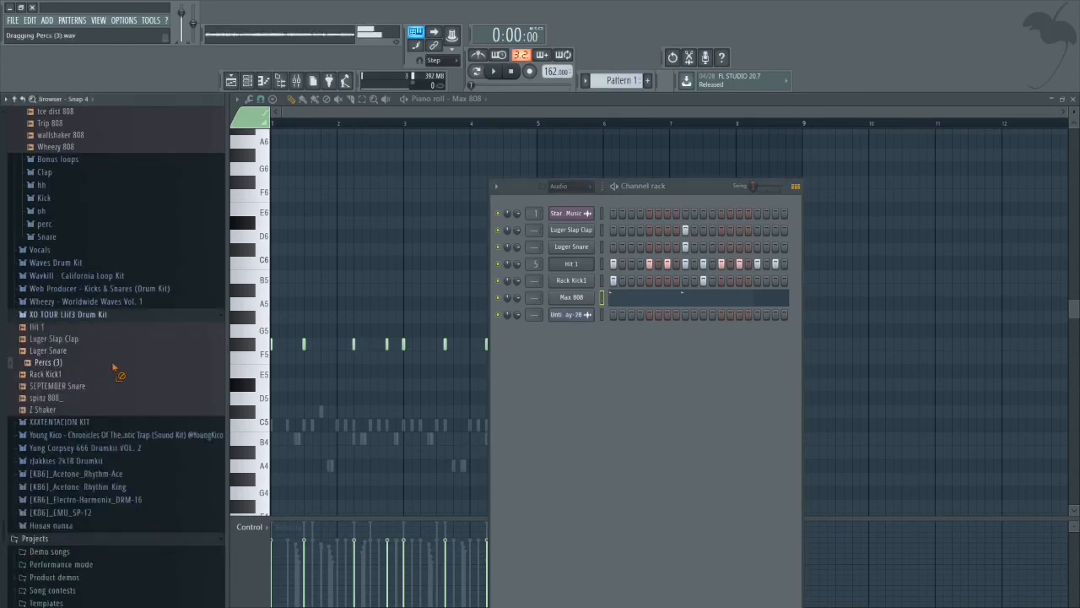
{"action": "left_click_drag", "start_coordinate": [584, 329], "coordinate": [587, 337]}
- Place a Percs (3) hit in line with a Rack Kick1 step and play it with the beat
{"action": "left_click", "coordinate": [573, 331]}
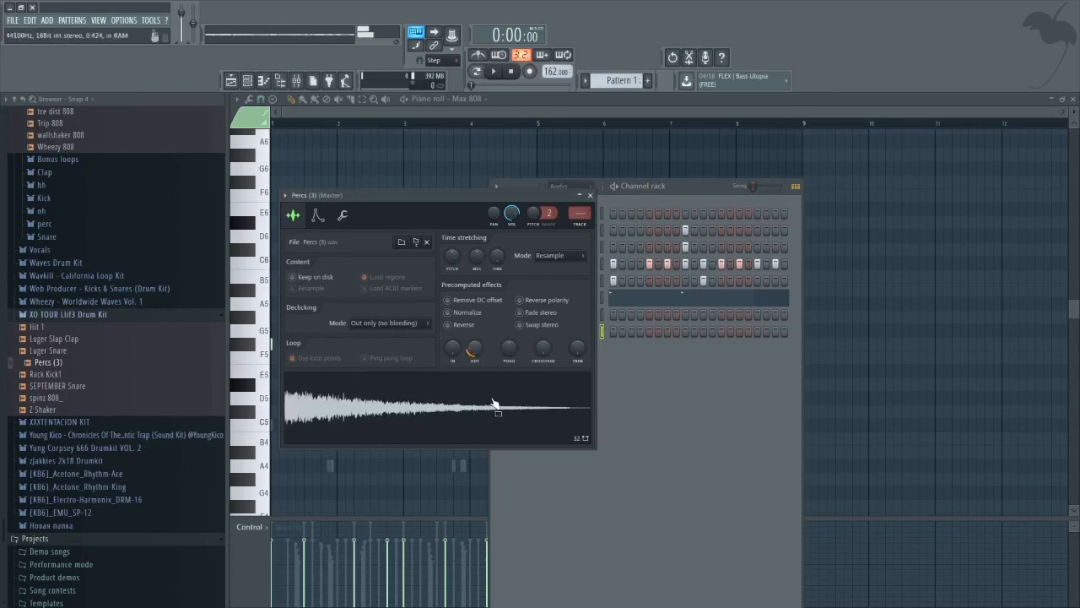
{"action": "left_click", "coordinate": [689, 408]}
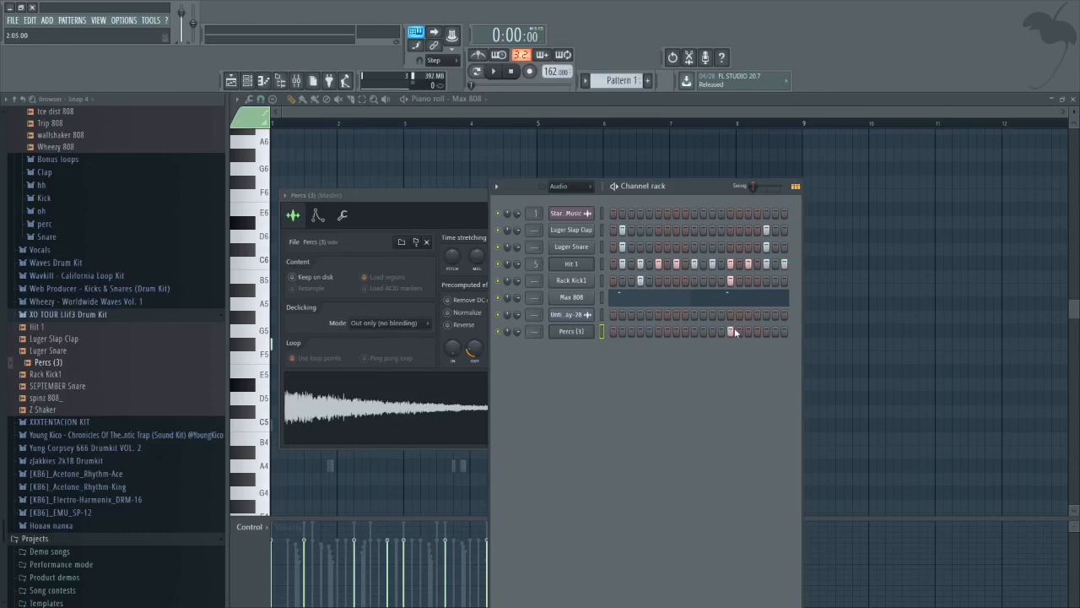
{"action": "key", "text": "space"}
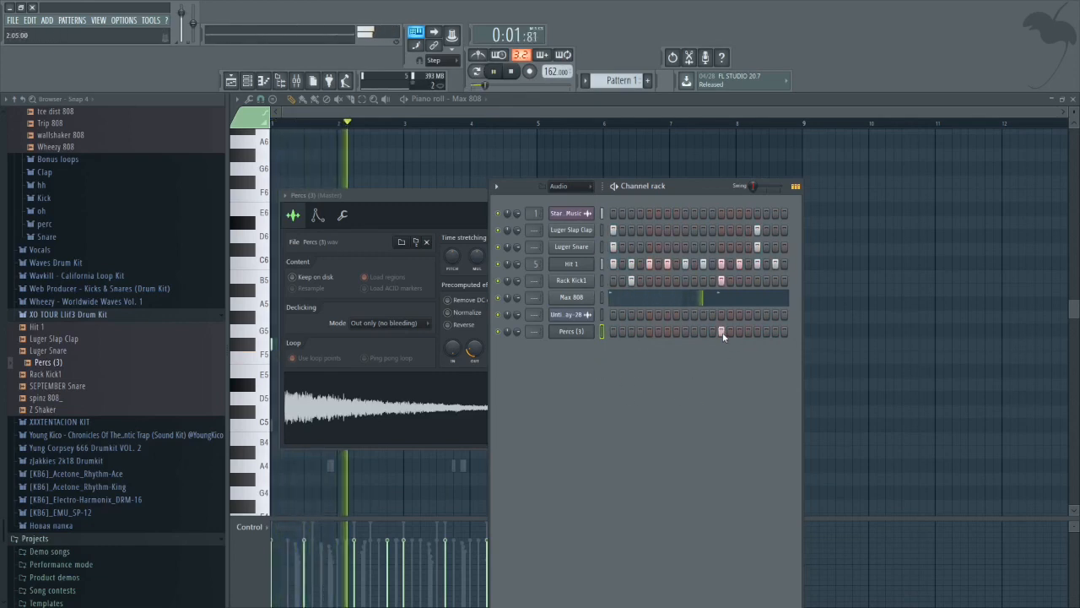
{"action": "key", "text": "space"}
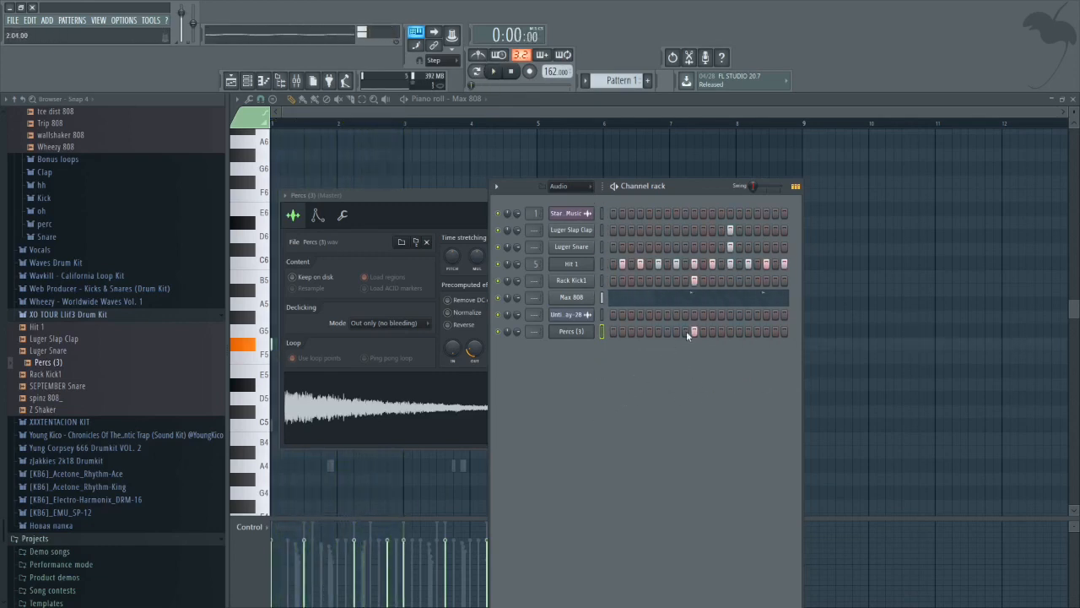
{"action": "key", "text": "space"}
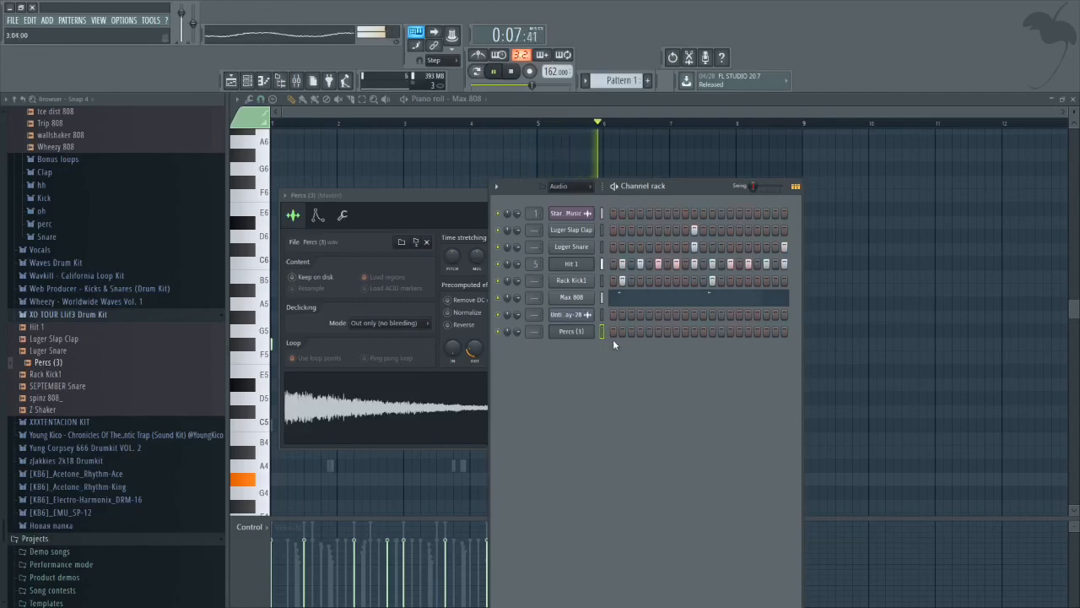
- Examine the Max 808 piano roll notes around bars 4 to 6 while the pattern plays
{"action": "right_click", "coordinate": [585, 331]}
{"action": "left_click", "coordinate": [533, 368]}
{"action": "left_click", "coordinate": [469, 474]}
{"action": "scroll", "coordinate": [529, 375], "scroll_direction": "up", "scroll_amount": 4}
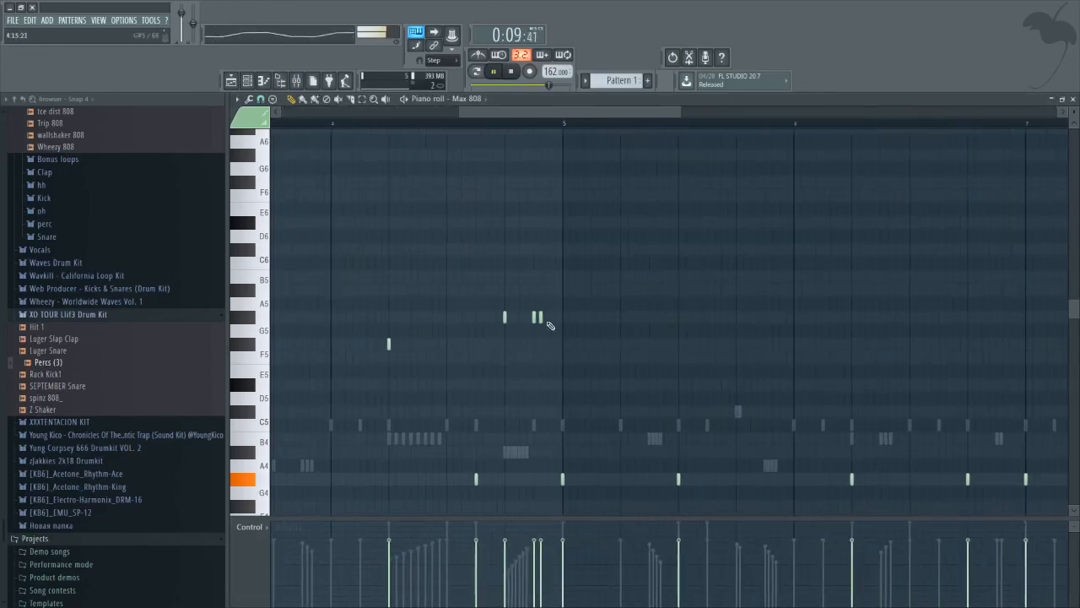
{"action": "scroll", "coordinate": [540, 333], "scroll_direction": "down", "scroll_amount": 4}
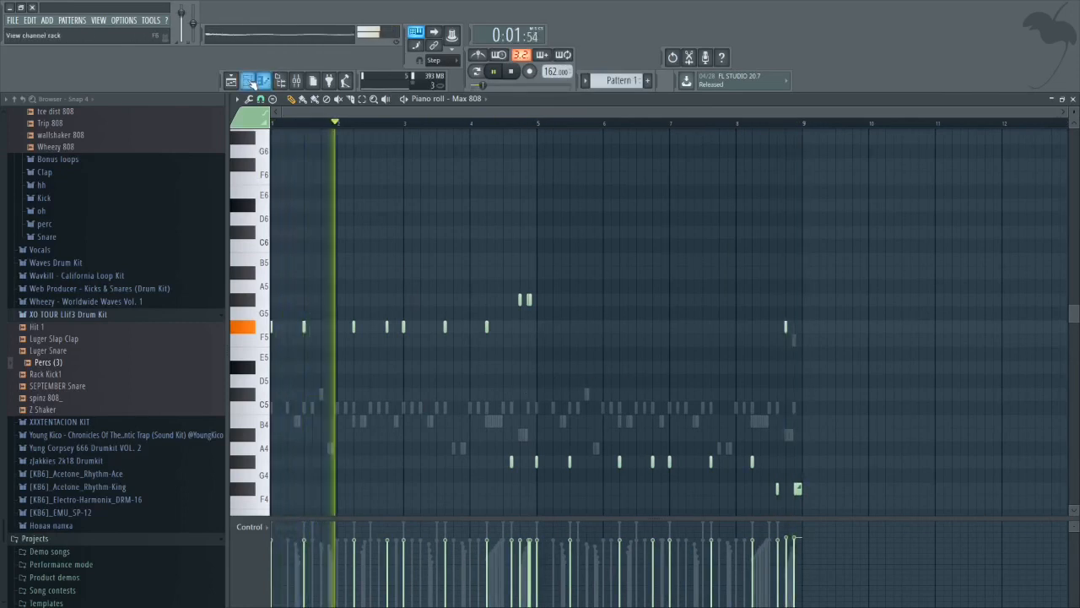
{"action": "key", "text": "F6"}
{"action": "key", "text": "F6"}
- Raise the last Max 808 note of bar 8 to F#5 and play the end of the pattern
{"action": "key", "text": "space"}
{"action": "scroll", "coordinate": [679, 479], "scroll_direction": "up", "scroll_amount": 4}
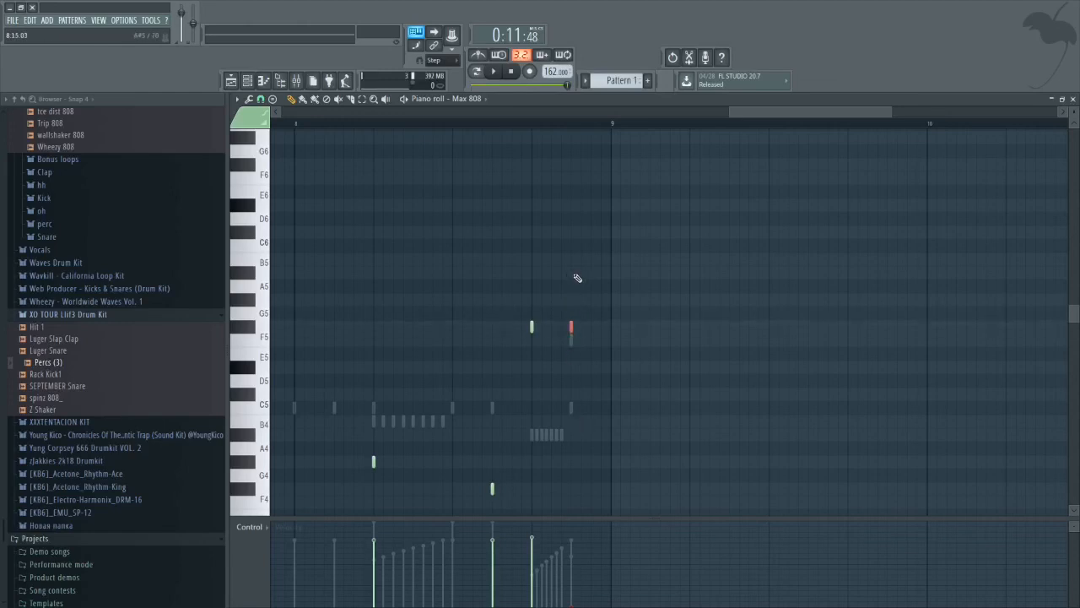
{"action": "left_click", "coordinate": [521, 128]}
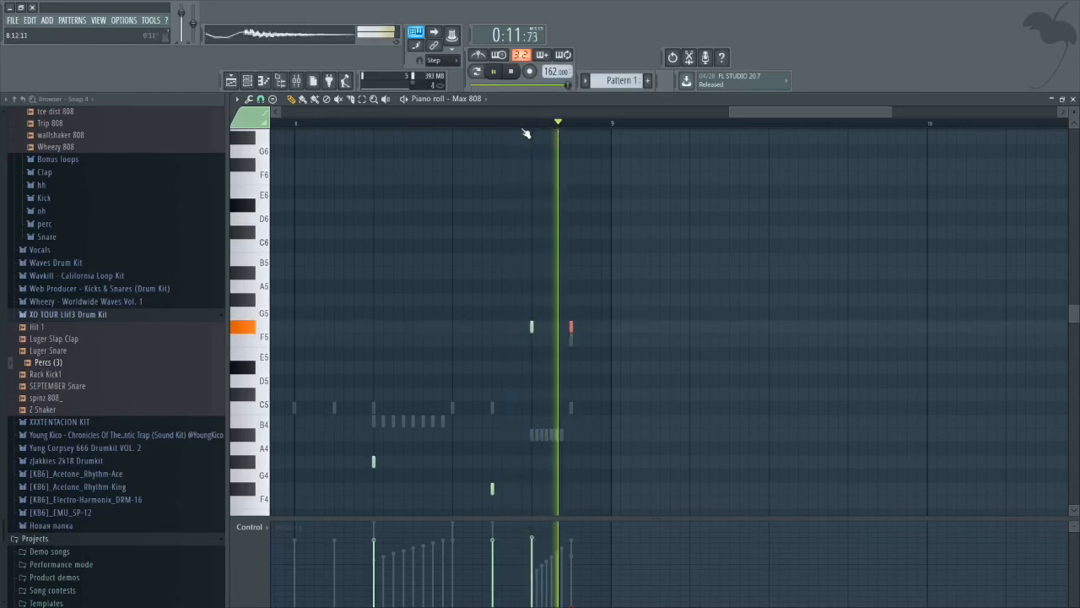
{"action": "scroll", "coordinate": [518, 333], "scroll_direction": "down", "scroll_amount": 5}
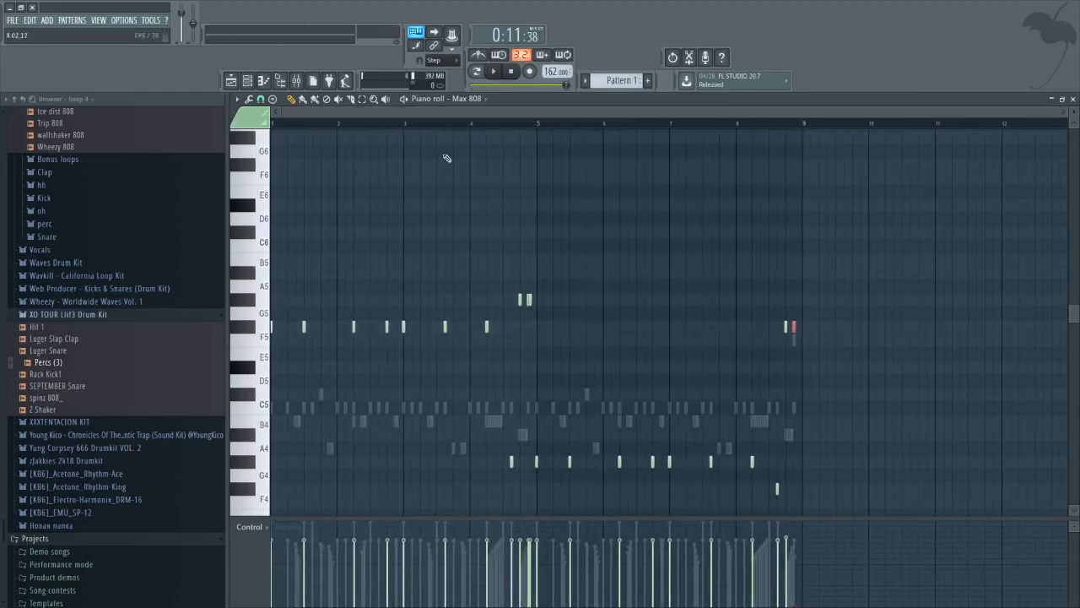
{"action": "scroll", "coordinate": [798, 270], "scroll_direction": "up", "scroll_amount": 5}
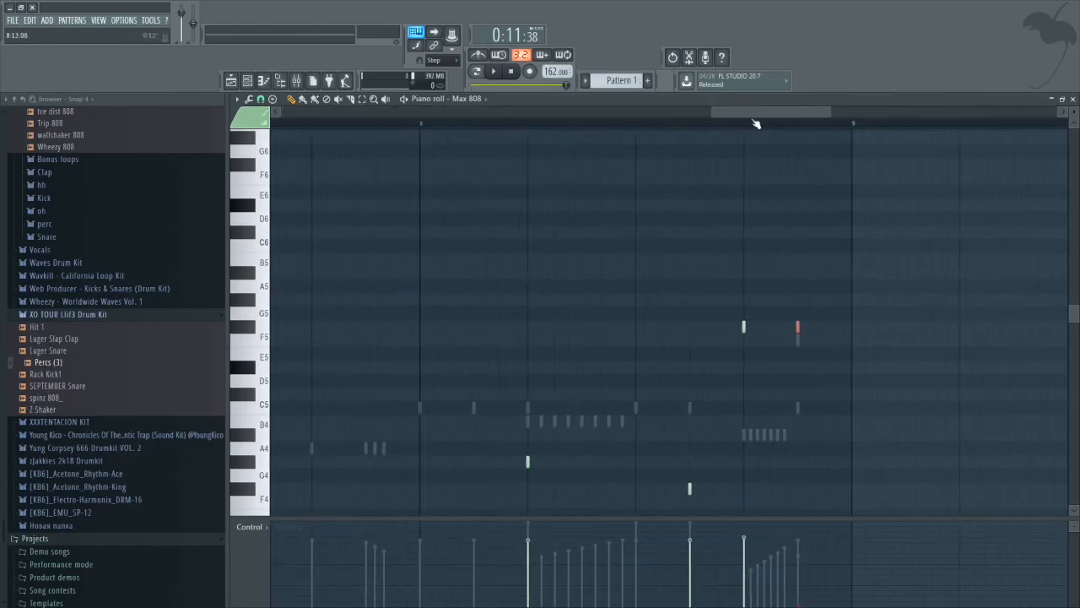
{"action": "scroll", "coordinate": [610, 306], "scroll_direction": "down", "scroll_amount": 5}
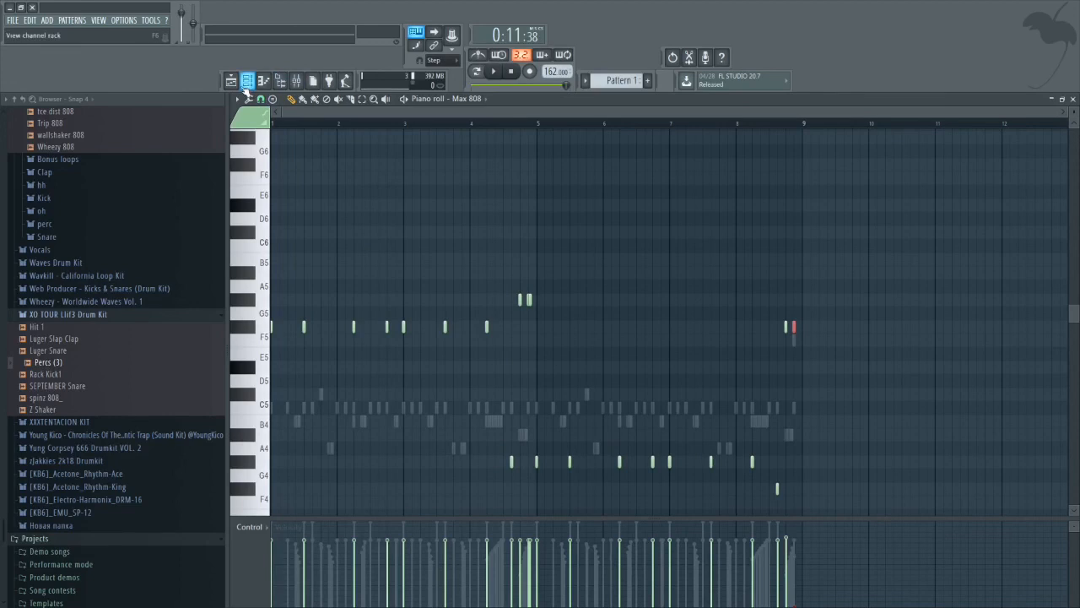
- Play the full beat from the start with the Max 808 piano roll in view
{"action": "left_click", "coordinate": [250, 83]}
{"action": "key", "text": "space"}
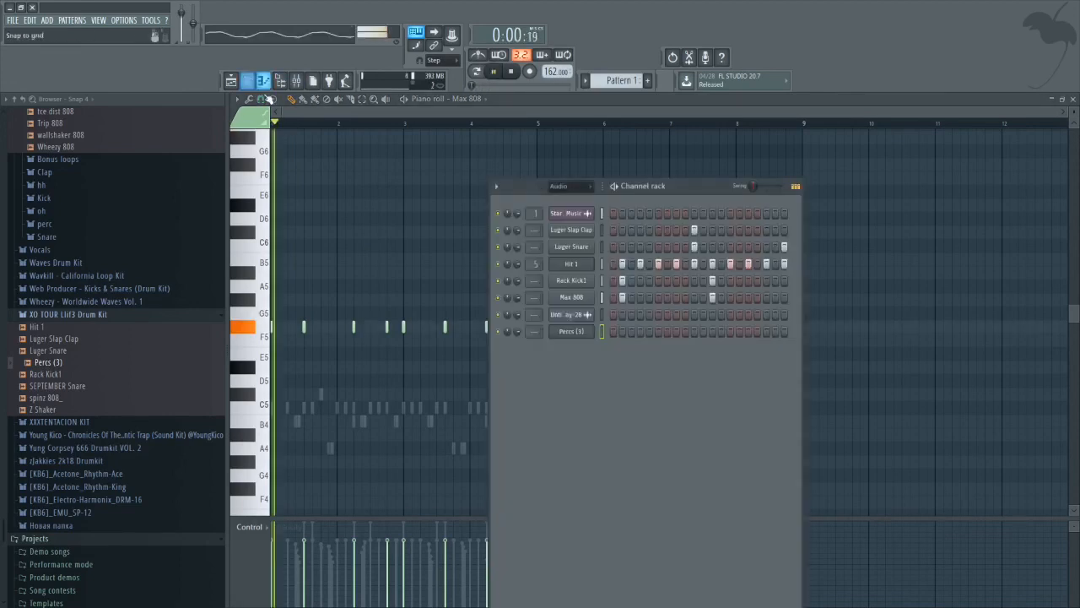
{"action": "left_click", "coordinate": [339, 171]}
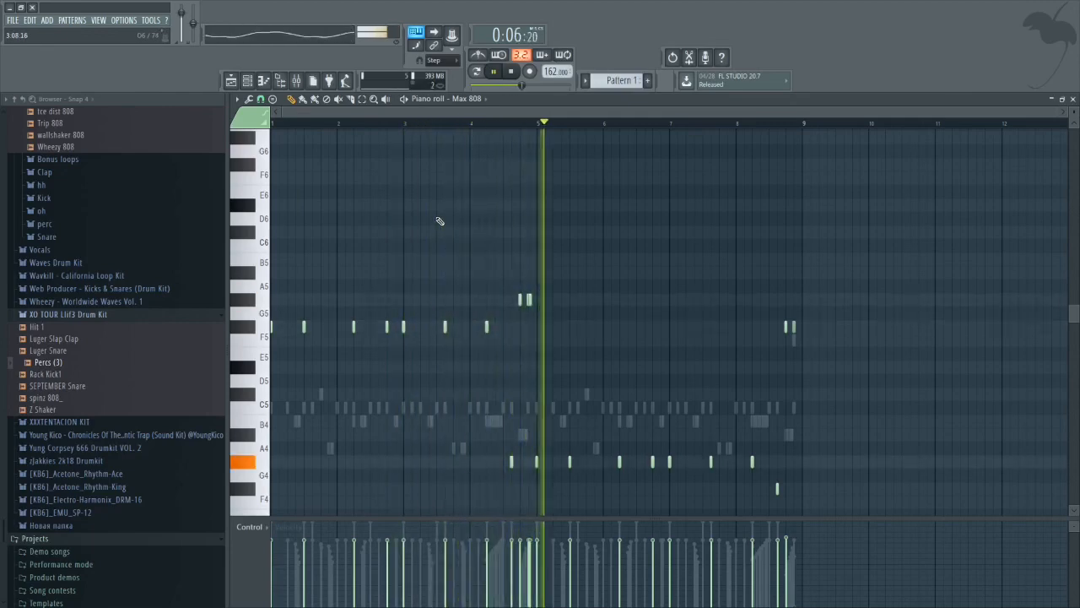
- Show the playlist and split Pattern 1 by channel
{"action": "key", "text": "F5"}
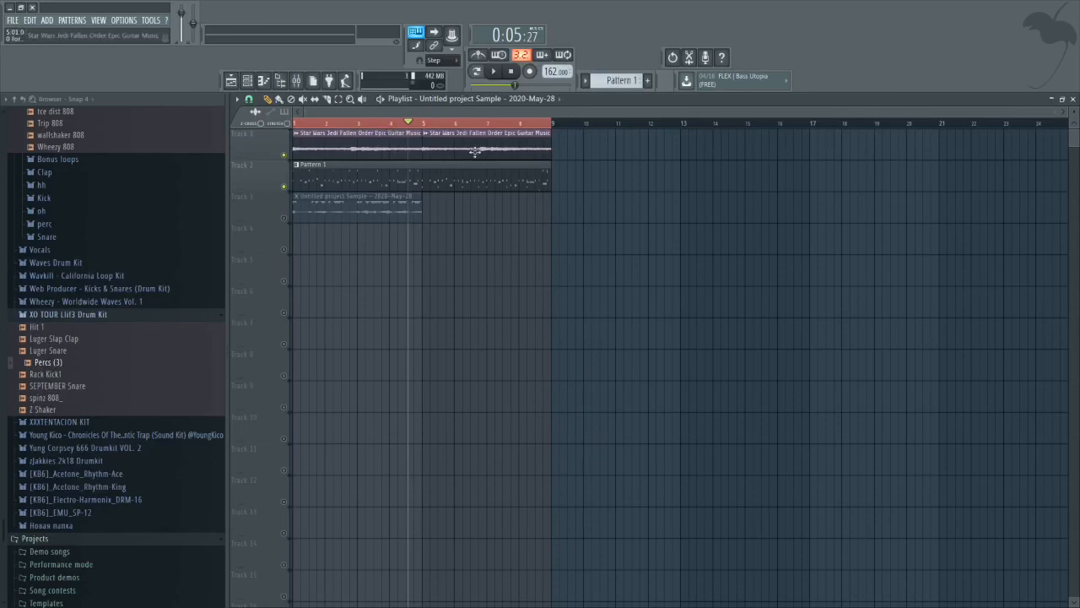
{"action": "left_click", "coordinate": [625, 82]}
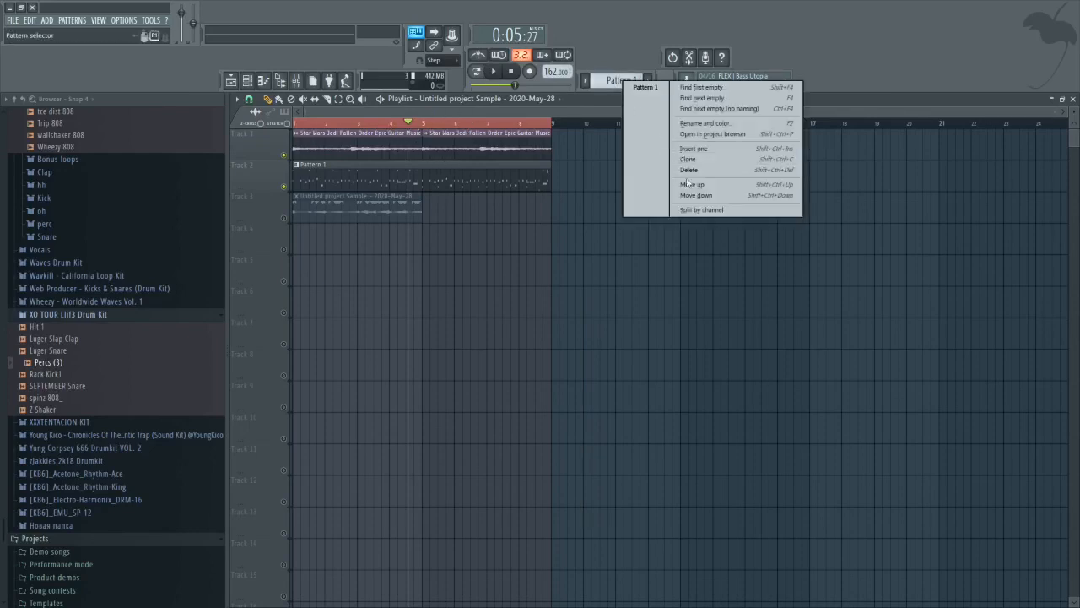
{"action": "left_click", "coordinate": [725, 212]}
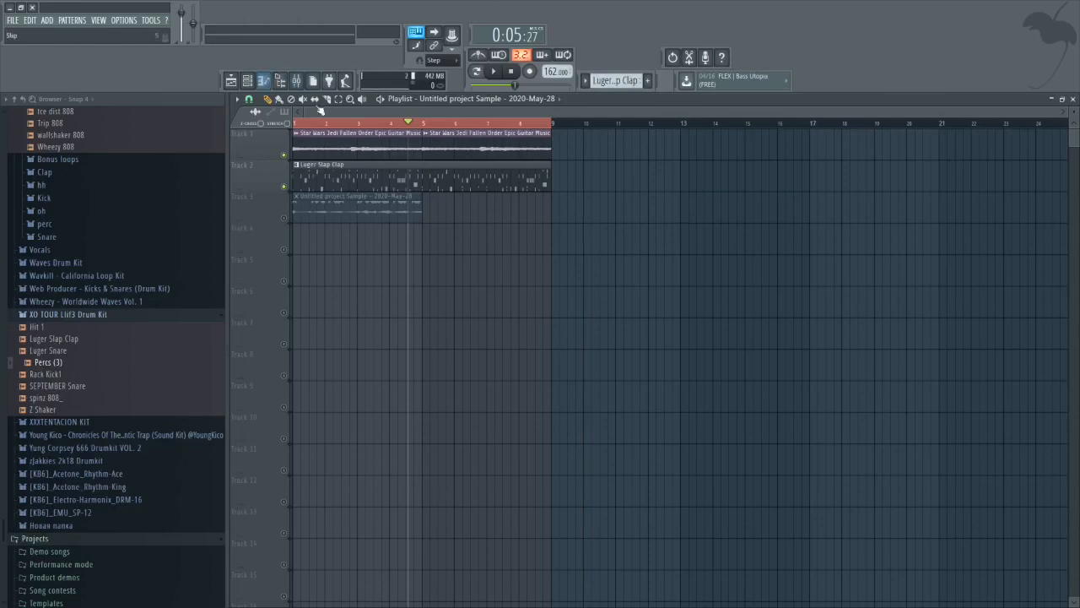
- Duplicate the guitar loops and the pattern clip to bars 9–17, and delete the pattern clip in bars 1–8
{"action": "left_click_drag", "start_coordinate": [552, 123], "coordinate": [621, 198]}
{"action": "left_click", "coordinate": [249, 99]}
{"action": "left_click", "coordinate": [261, 270]}
{"action": "key", "text": "ctrl+b"}
{"action": "left_click", "coordinate": [553, 232], "text": "ctrl"}
{"action": "right_click", "coordinate": [356, 183]}
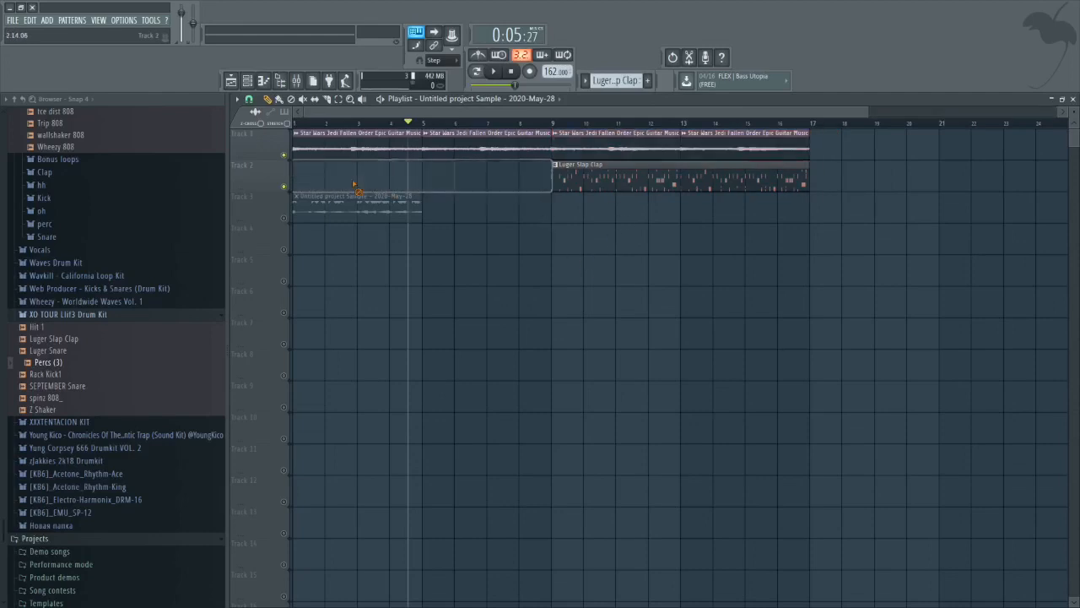
- Place the split clips from bar 9: Luger Slap Clap on Track 4, Luger Snare 5, Hit 1 7, Rack Kick1 9, Max 808 10, Percs (3) 11
{"action": "scroll", "coordinate": [542, 241], "scroll_direction": "right", "scroll_amount": 3}
{"action": "scroll", "coordinate": [374, 250], "scroll_direction": "right", "scroll_amount": 1}
{"action": "left_click_drag", "start_coordinate": [395, 178], "coordinate": [399, 238]}
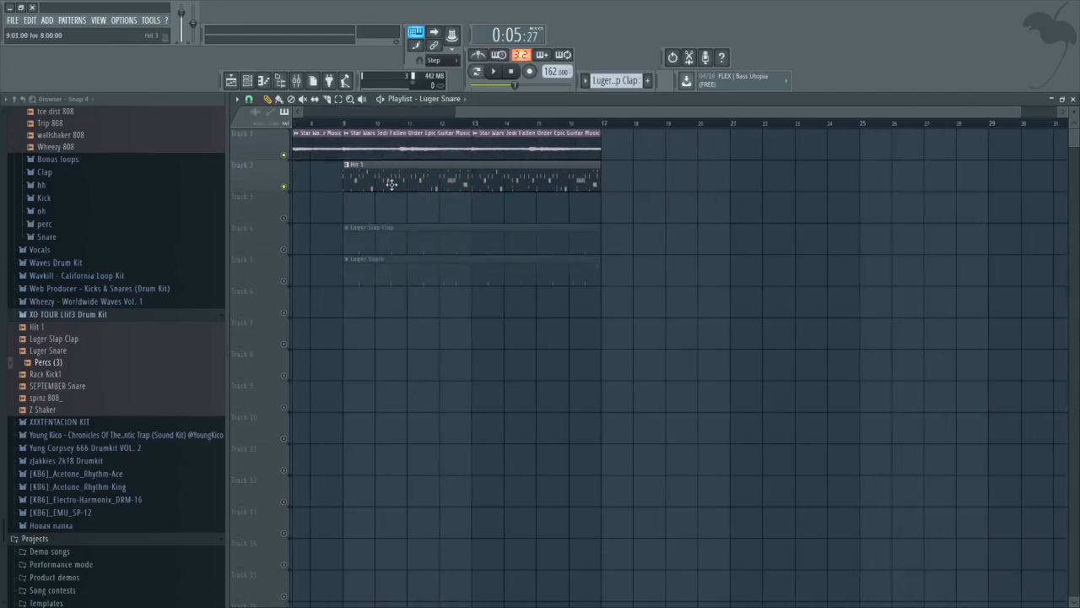
{"action": "left_click_drag", "start_coordinate": [405, 198], "coordinate": [406, 389]}
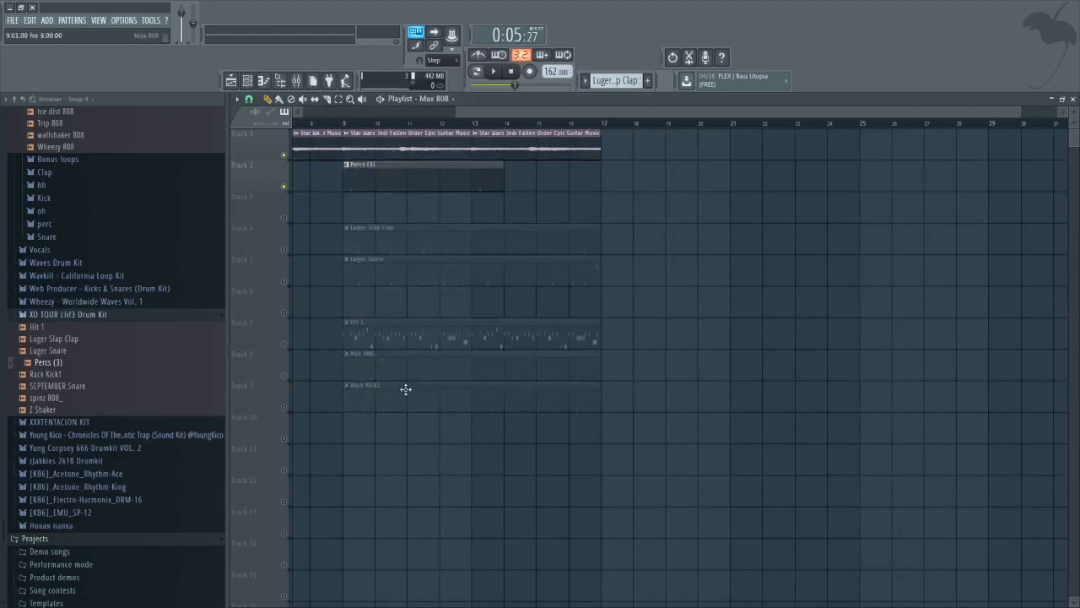
{"action": "left_click_drag", "start_coordinate": [392, 173], "coordinate": [393, 205]}
{"action": "scroll", "coordinate": [337, 445], "scroll_direction": "down", "scroll_amount": 1}
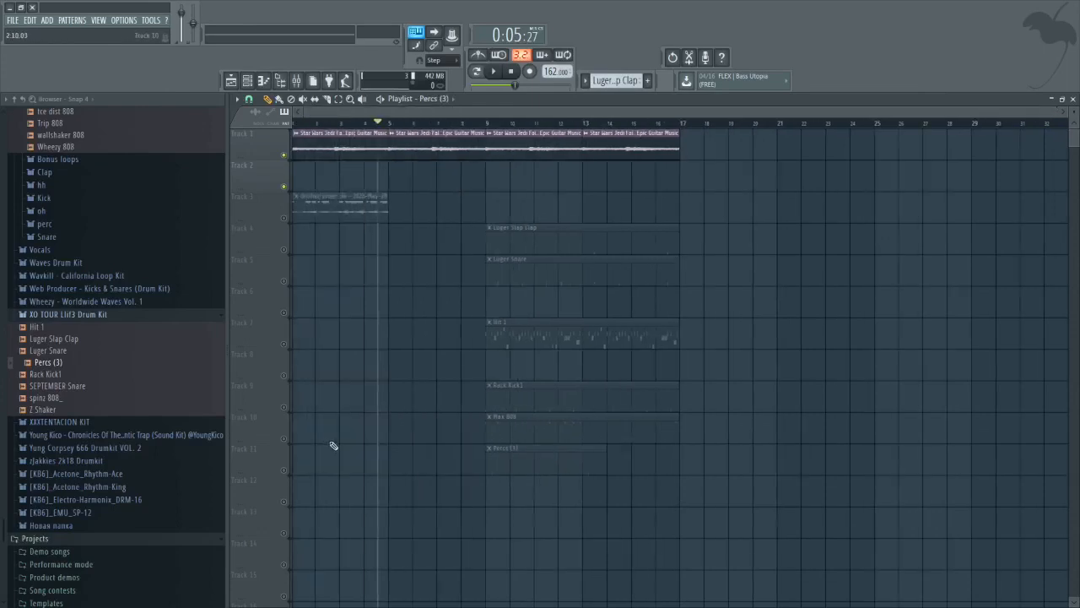
- Unmute all playlist tracks, delete the untitled project sample clip from Track 3, and play the arrangement
{"action": "right_click", "coordinate": [285, 439]}
{"action": "right_click", "coordinate": [285, 439]}
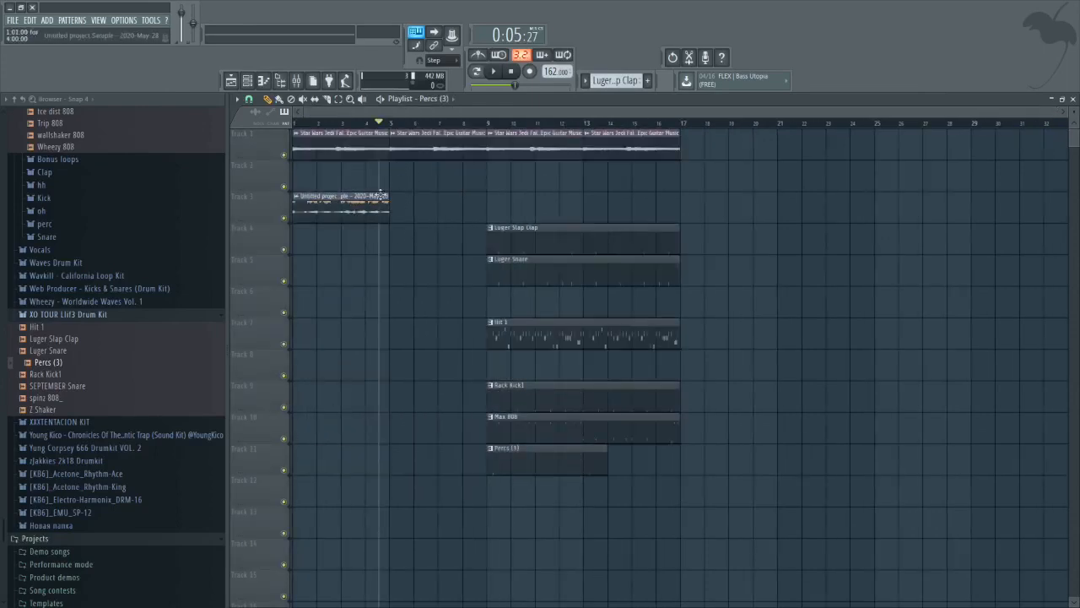
{"action": "right_click", "coordinate": [381, 196]}
{"action": "key", "text": "space"}
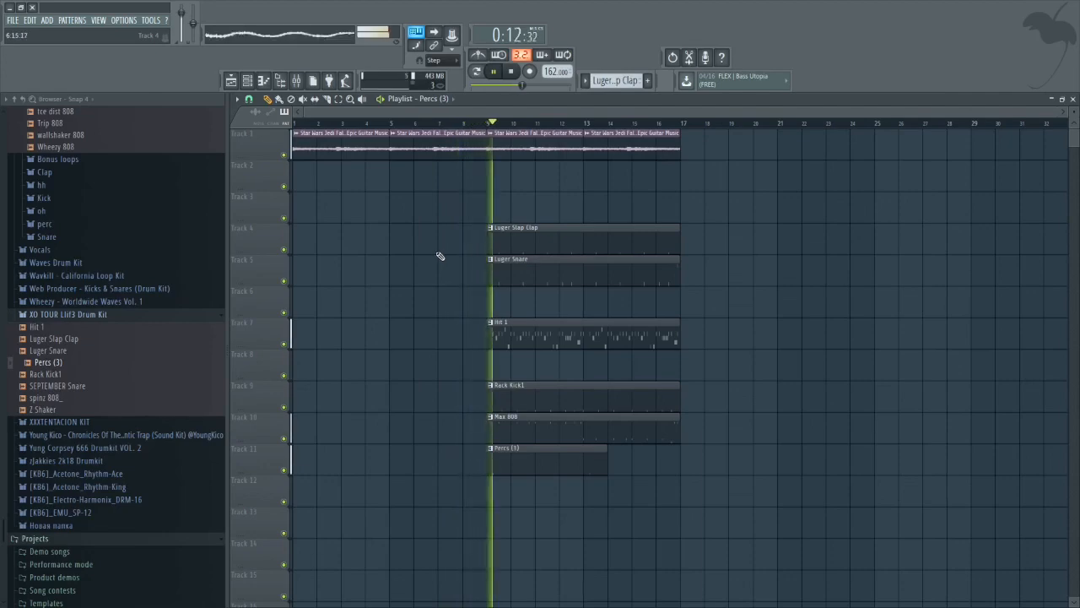
- Duplicate all the guitar, drum and Max 808 clips starting at bar 9 so the copies begin at bar 17
{"action": "scroll", "coordinate": [524, 248], "scroll_direction": "up", "scroll_amount": 3}
{"action": "scroll", "coordinate": [484, 277], "scroll_direction": "down", "scroll_amount": 3}
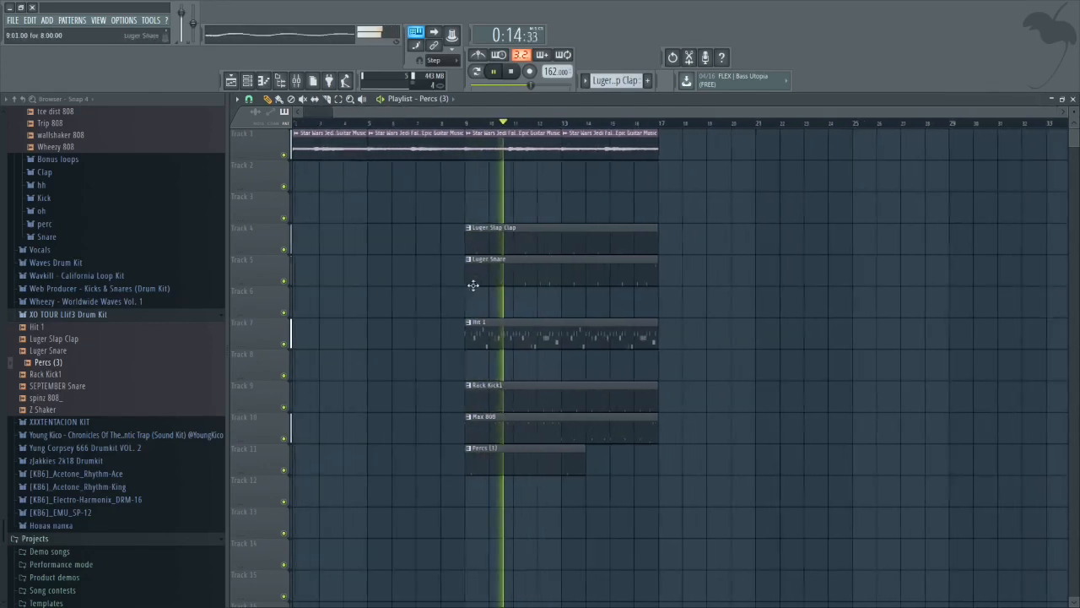
{"action": "left_click_drag", "start_coordinate": [442, 133], "coordinate": [656, 493]}
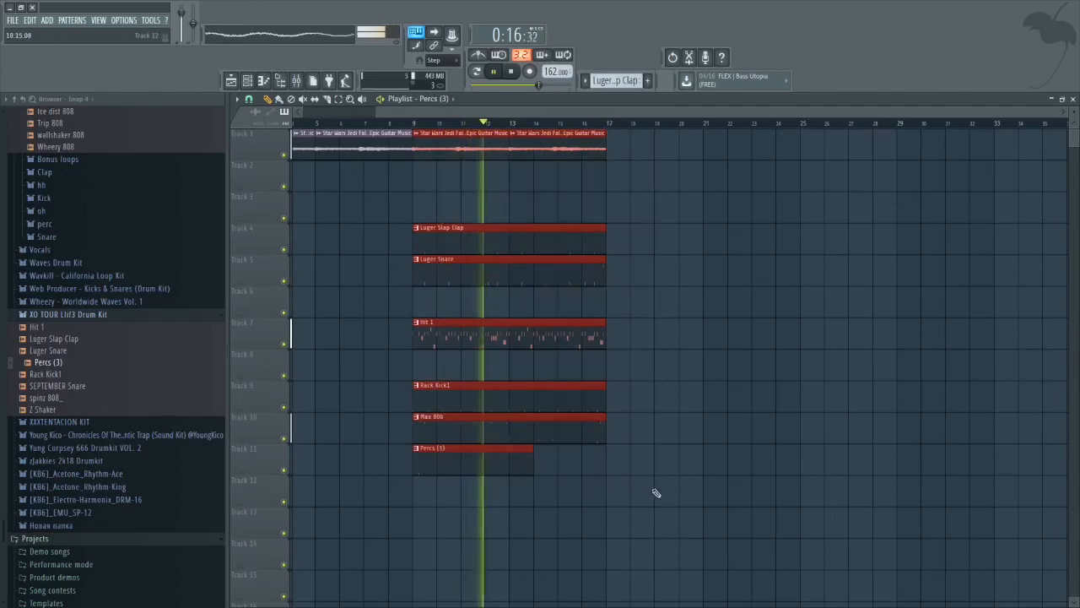
{"action": "key", "text": "ctrl+b"}
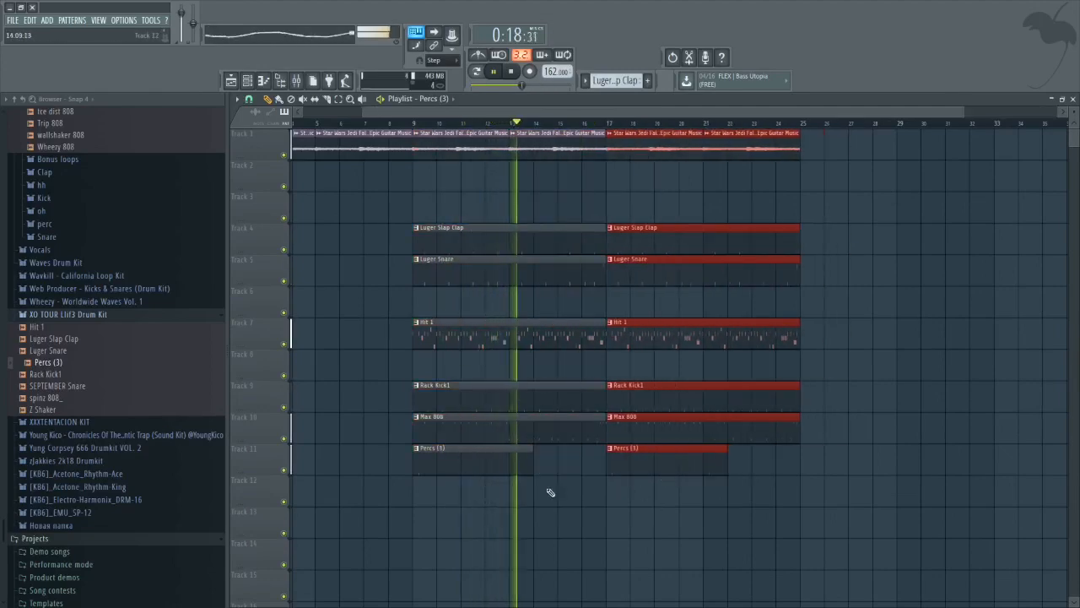
- Deselect the duplicated clips in the playlist, and slightly lower the volume fader of Insert 1 in the mixer
{"action": "scroll", "coordinate": [574, 479], "scroll_direction": "up", "scroll_amount": 2}
{"action": "left_click", "coordinate": [577, 477]}
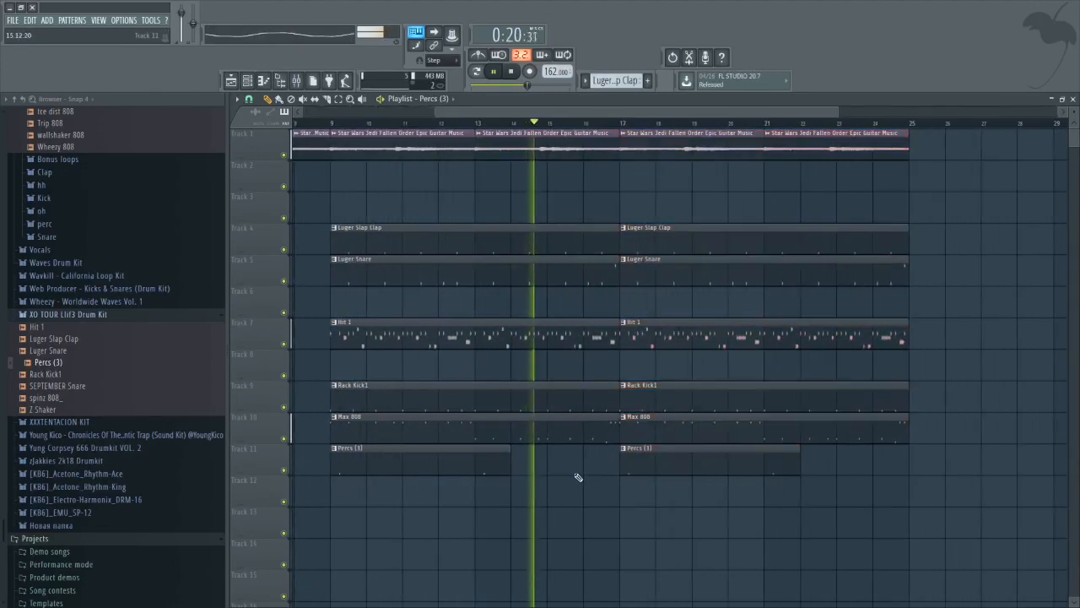
{"action": "scroll", "coordinate": [577, 478], "scroll_direction": "down", "scroll_amount": 2}
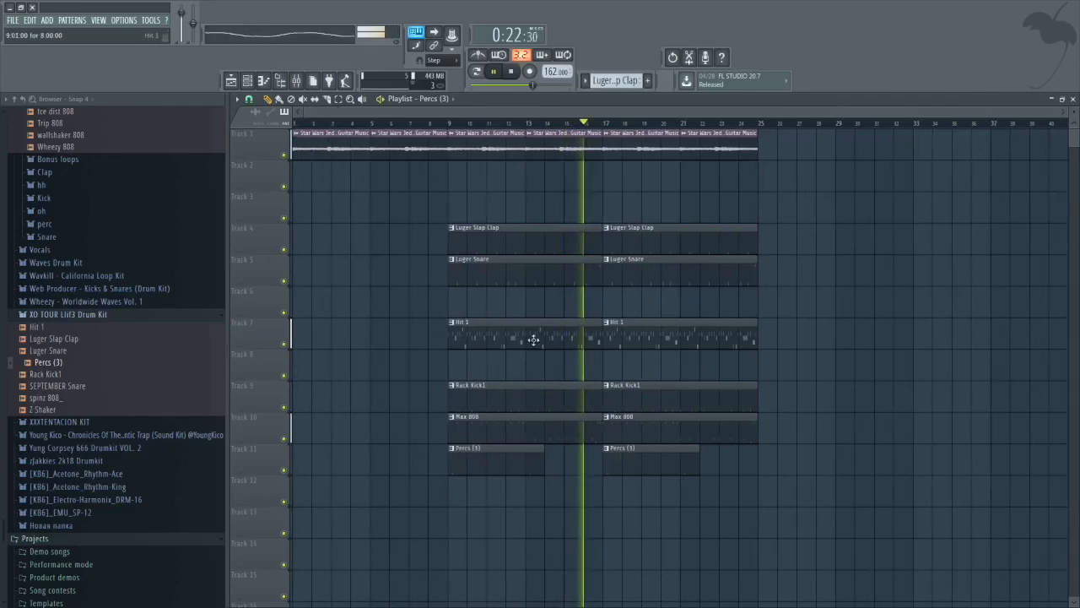
{"action": "scroll", "coordinate": [533, 340], "scroll_direction": "right", "scroll_amount": 2}
{"action": "left_click", "coordinate": [296, 81]}
{"action": "left_click_drag", "start_coordinate": [263, 319], "coordinate": [264, 321]}
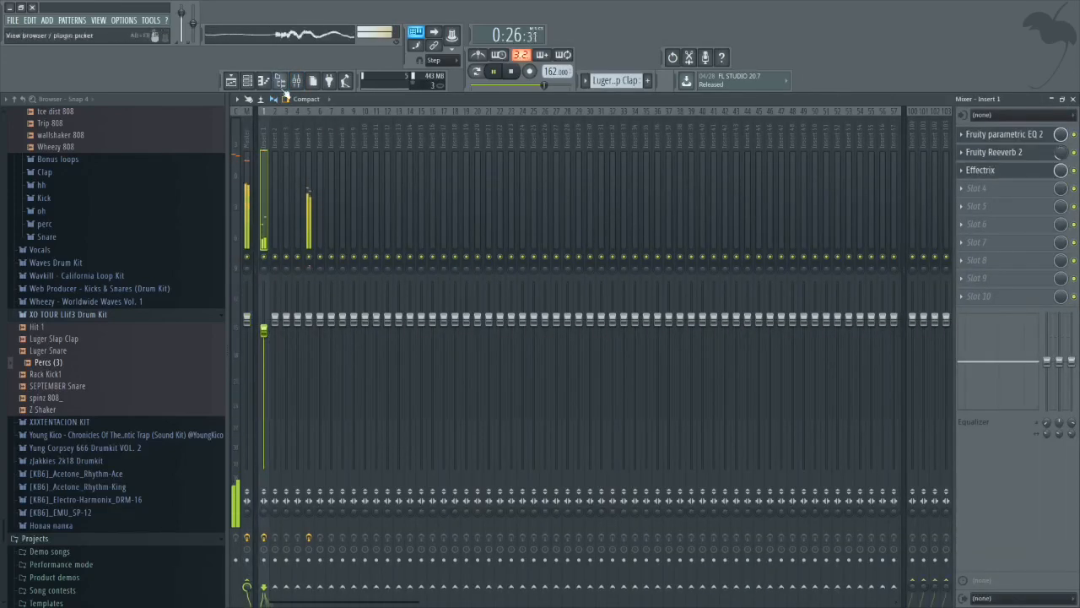
- Add Fruity Soft Clipper to effect slot 2 of the Master mixer track and return to the playlist
{"action": "left_click", "coordinate": [246, 162]}
{"action": "left_click", "coordinate": [1005, 155]}
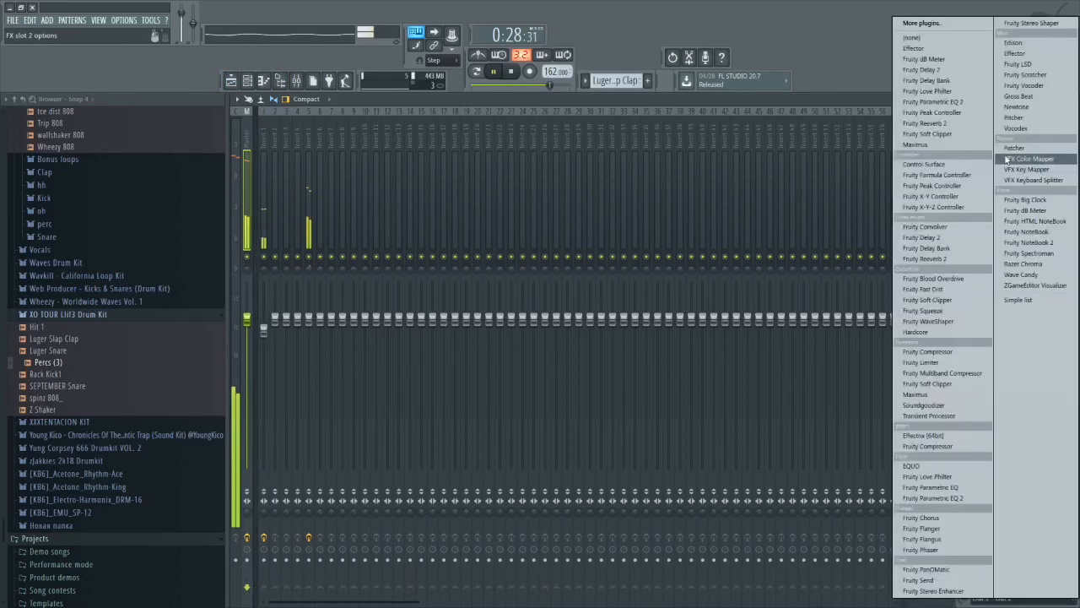
{"action": "left_click", "coordinate": [950, 26]}
{"action": "type", "text": "soft"}
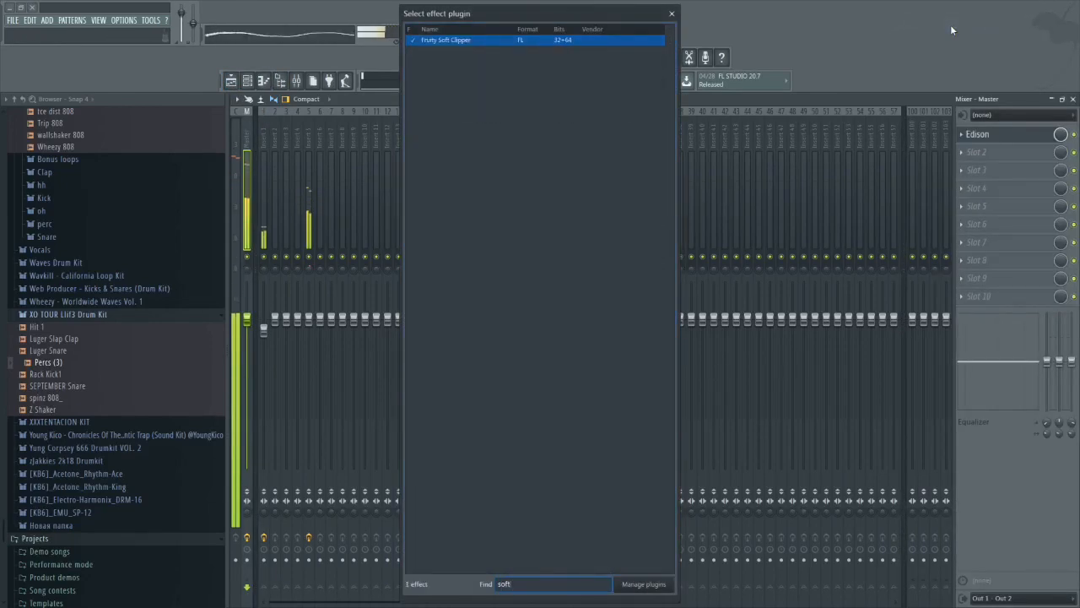
{"action": "key", "text": "Return"}
{"action": "key", "text": "F5"}
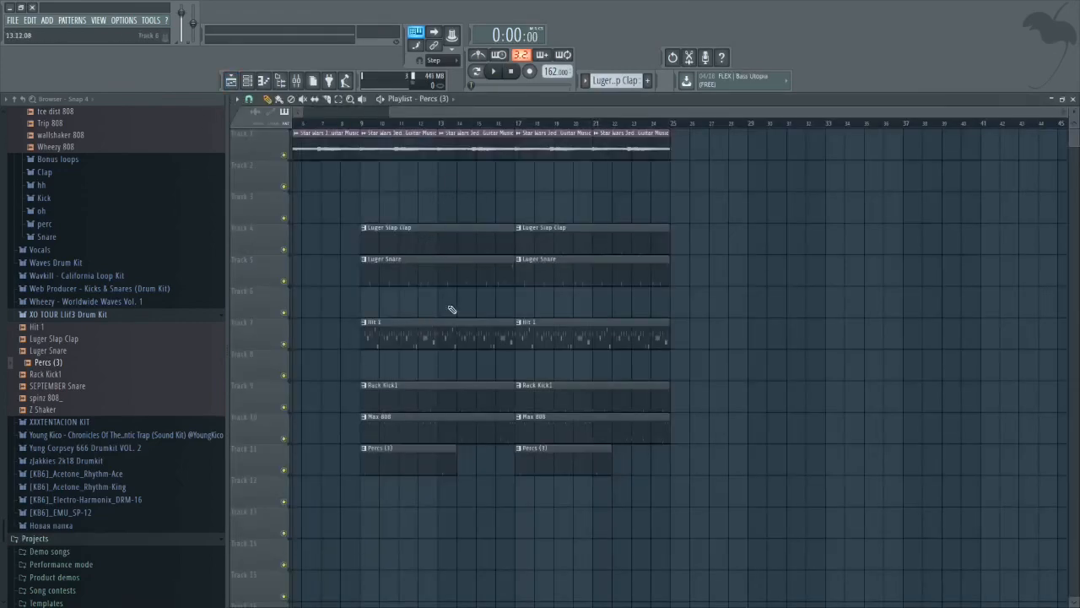
{"action": "scroll", "coordinate": [447, 339], "scroll_direction": "up", "scroll_amount": 4}
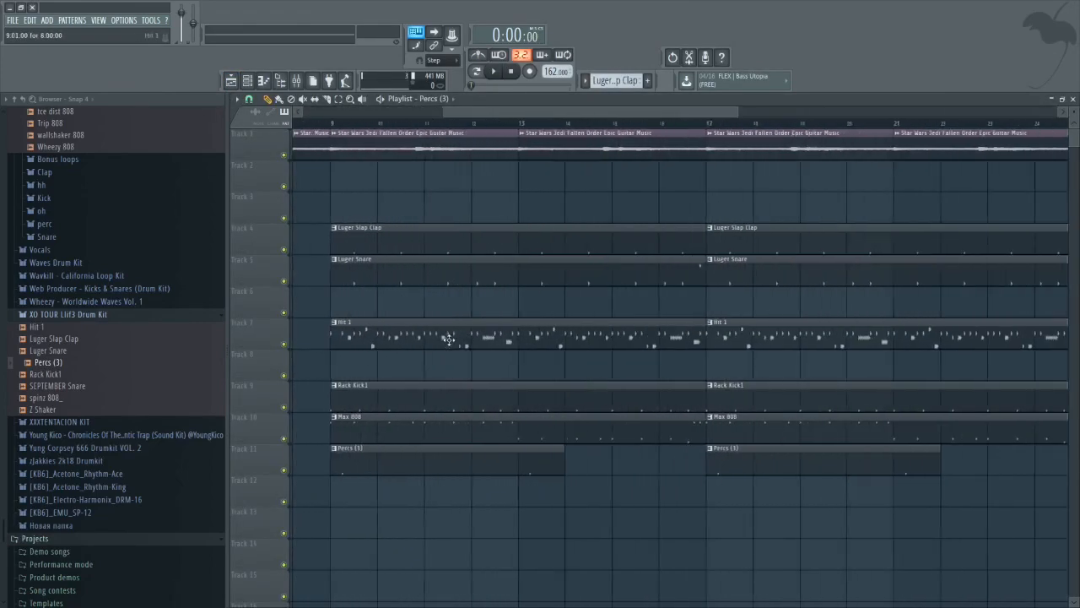
{"action": "scroll", "coordinate": [447, 339], "scroll_direction": "down", "scroll_amount": 4}
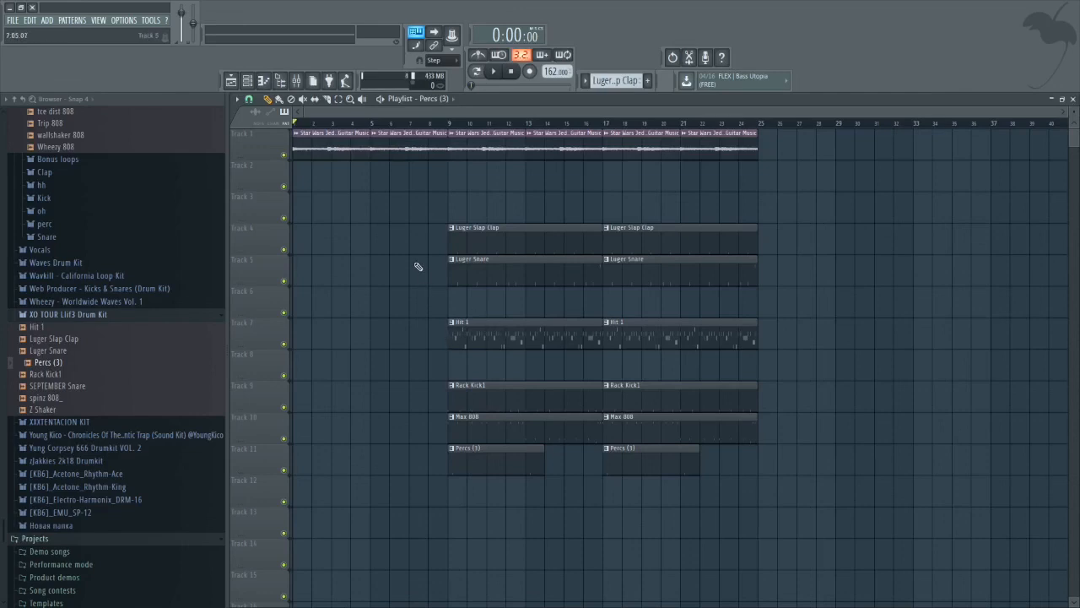
{"action": "key", "text": "ctrl+s"}
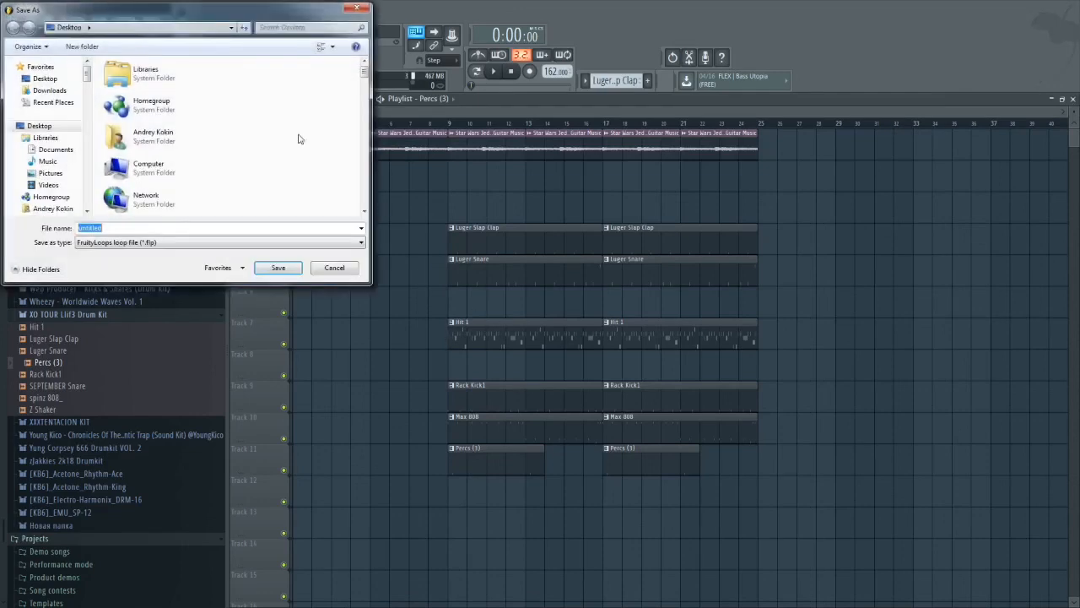
{"action": "left_click", "coordinate": [362, 7]}
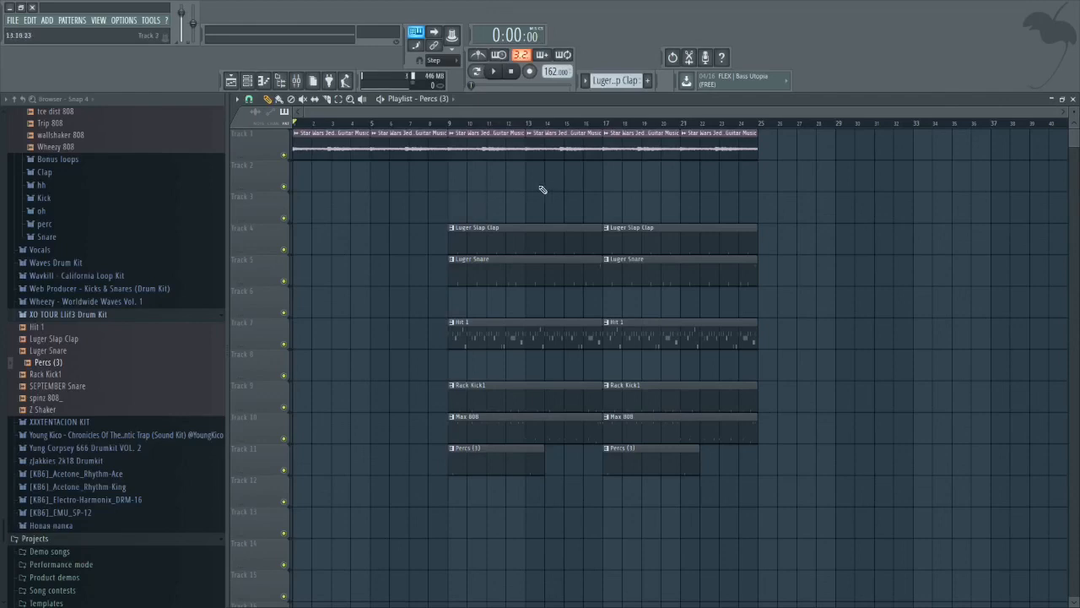
{"action": "scroll", "coordinate": [472, 276], "scroll_direction": "right", "scroll_amount": 1}
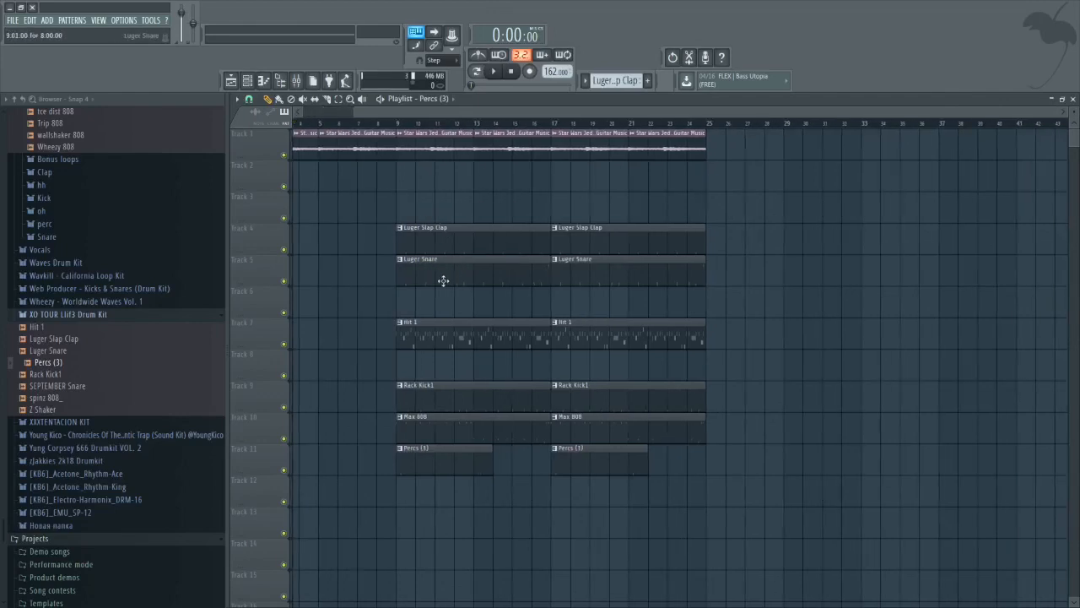
{"action": "scroll", "coordinate": [441, 280], "scroll_direction": "left", "scroll_amount": 1}
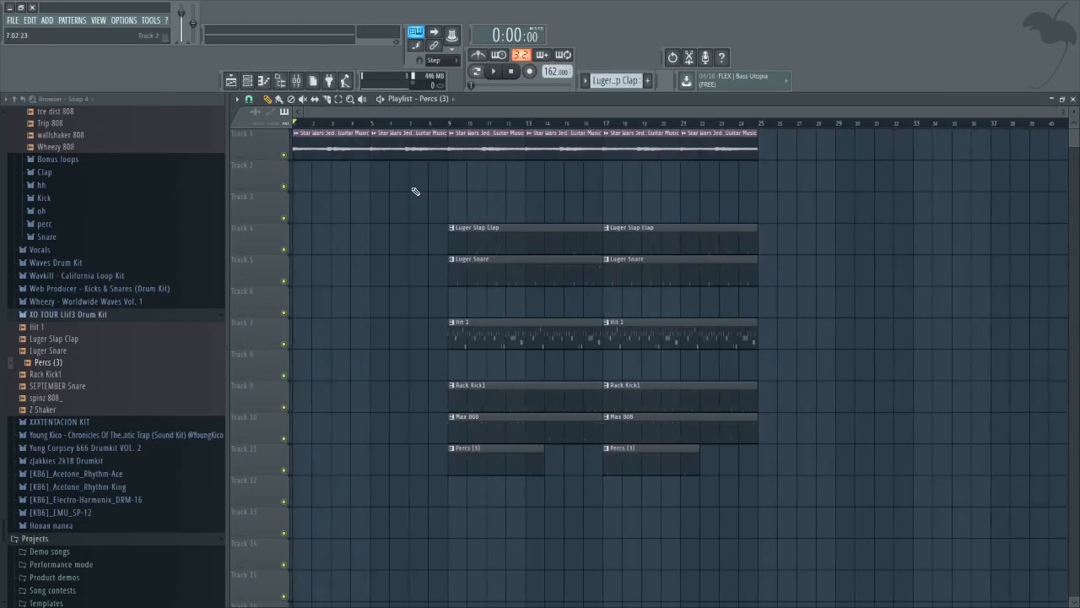